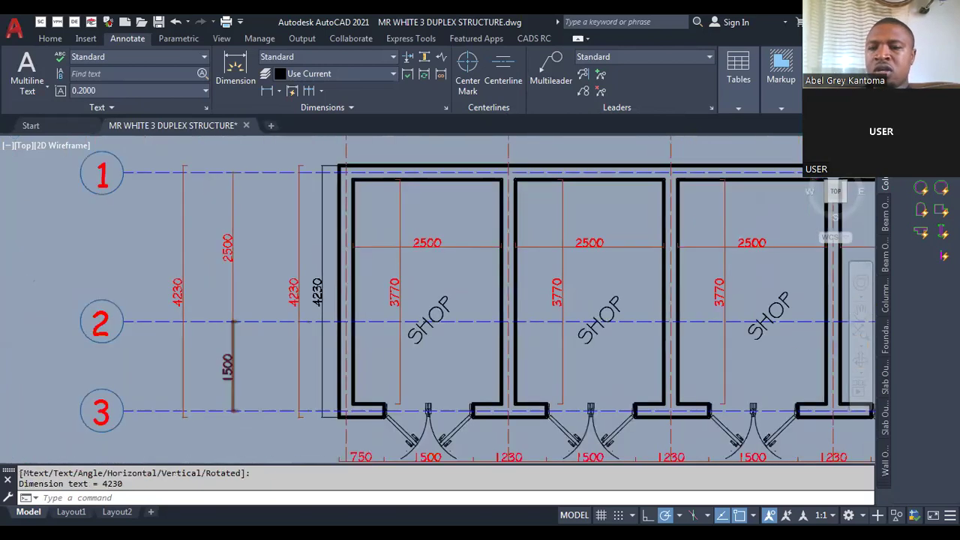
Step: Add a linear dimension for the overall depth of the first floor plan, along the outside of the wall on grid A
scroll(234, 335, "down", 5)
scroll(587, 328, "up", 1)
scroll(597, 281, "up", 6)
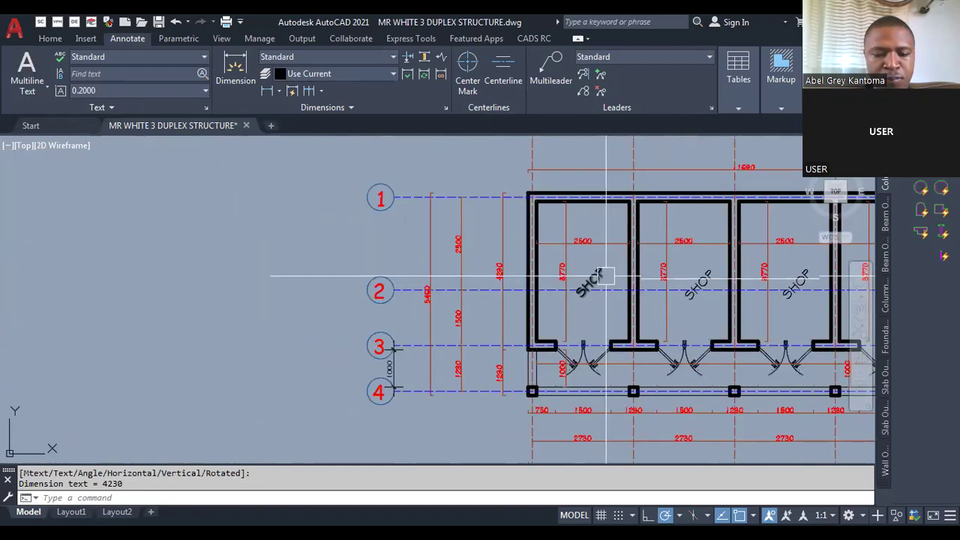
type("DLI")
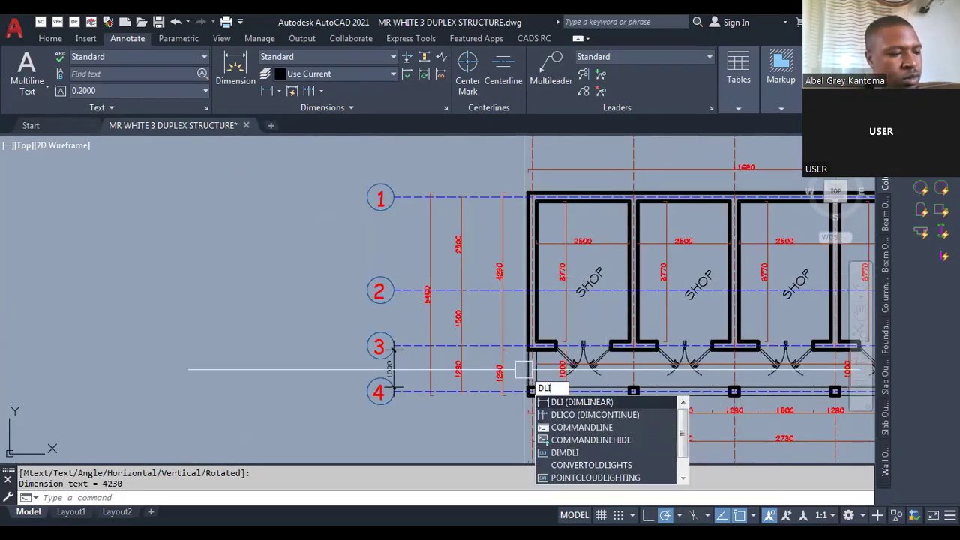
key("Return")
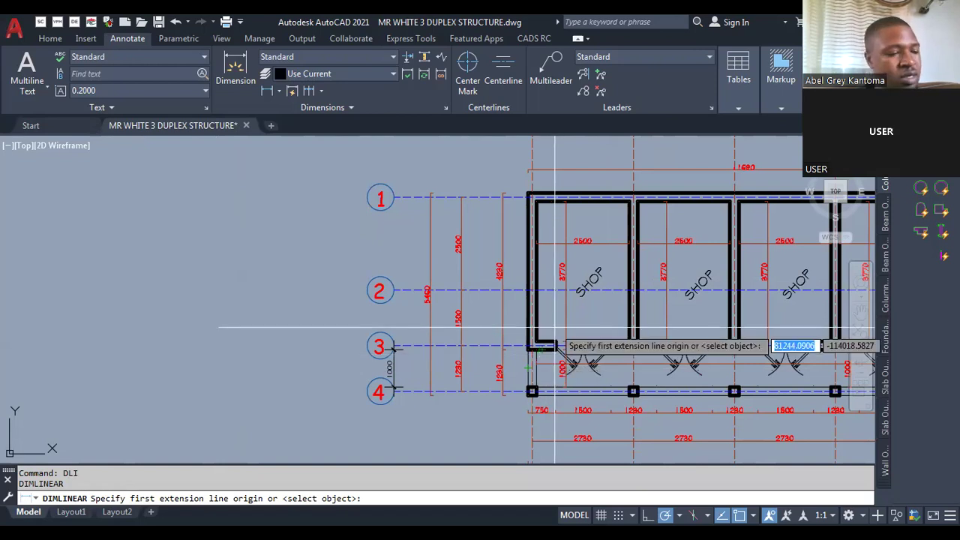
scroll(381, 315, "down", 4)
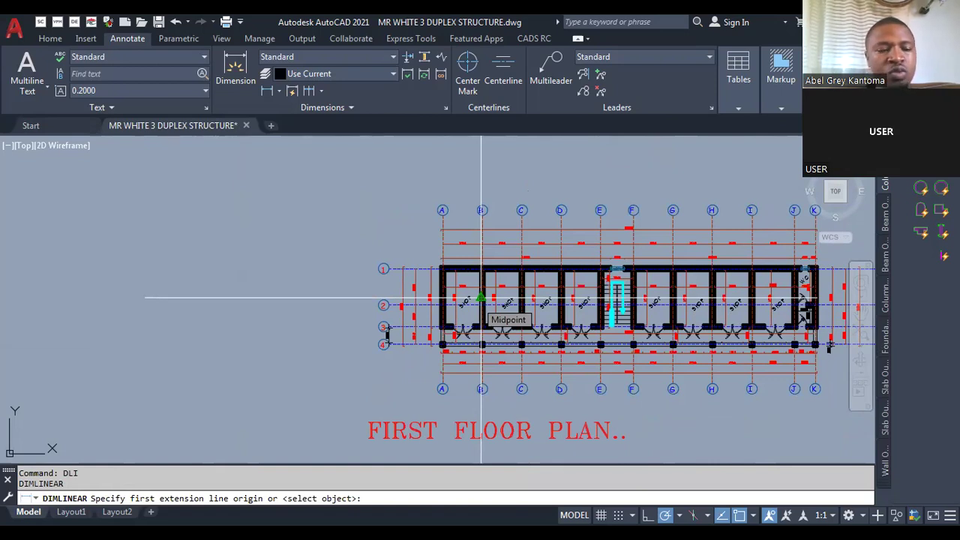
scroll(480, 298, "up", 4)
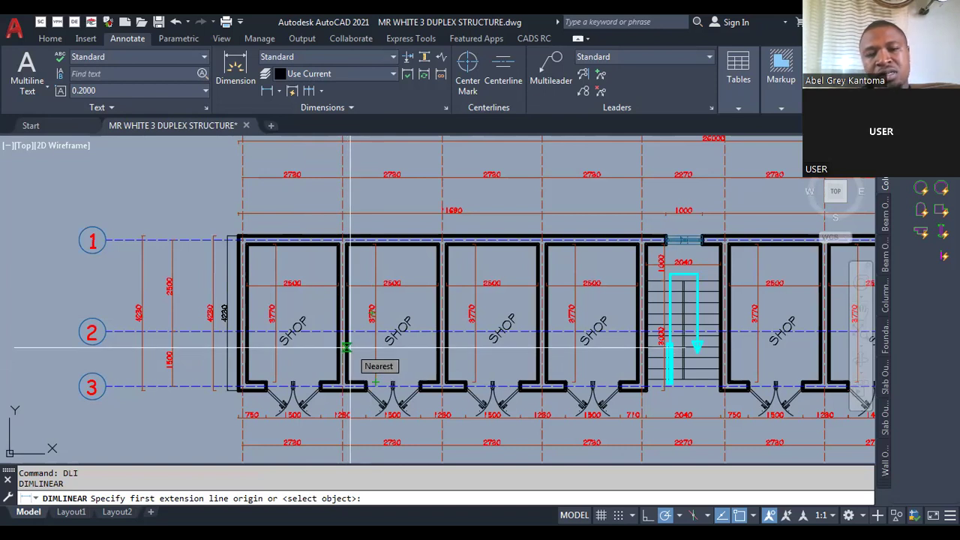
scroll(346, 348, "down", 5)
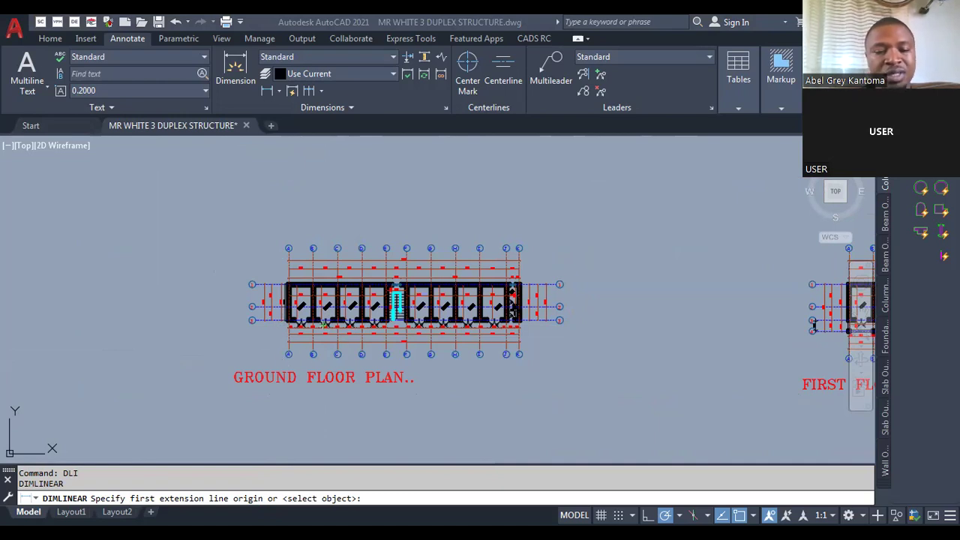
scroll(287, 318, "up", 4)
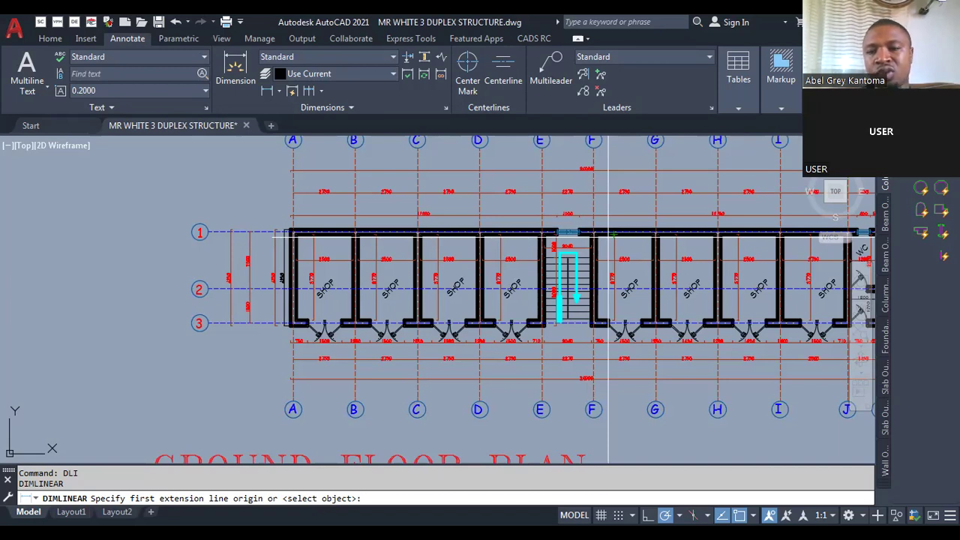
scroll(315, 251, "up", 2)
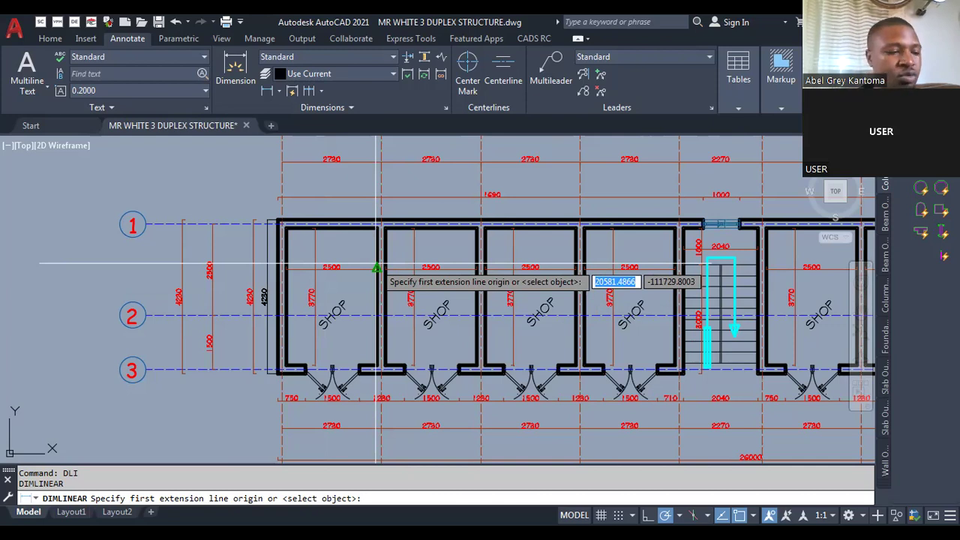
scroll(376, 267, "up", 2)
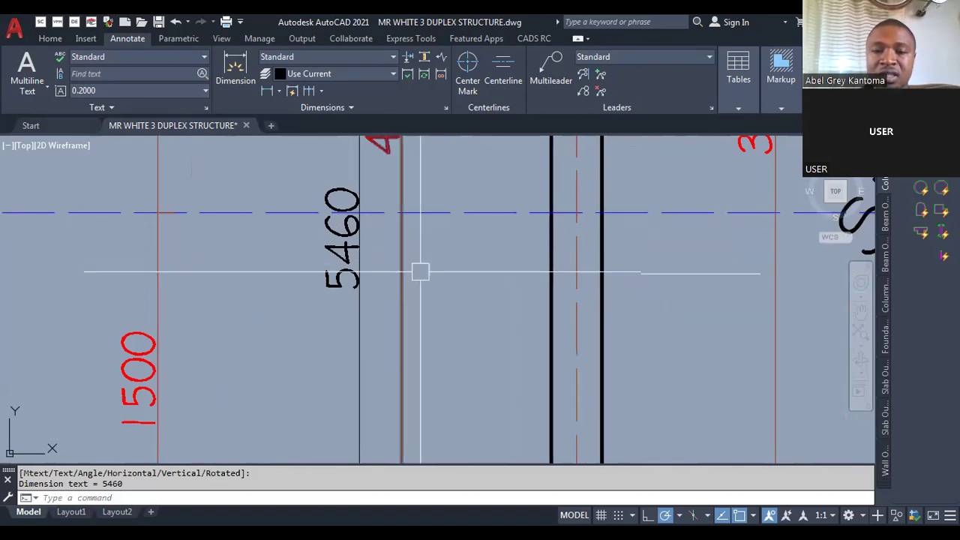
Step: Compare the layouts and overall dimensions of the ground floor and first floor plans
scroll(420, 270, "down", 5)
scroll(375, 310, "down", 8)
scroll(352, 317, "up", 2)
scroll(283, 327, "down", 2)
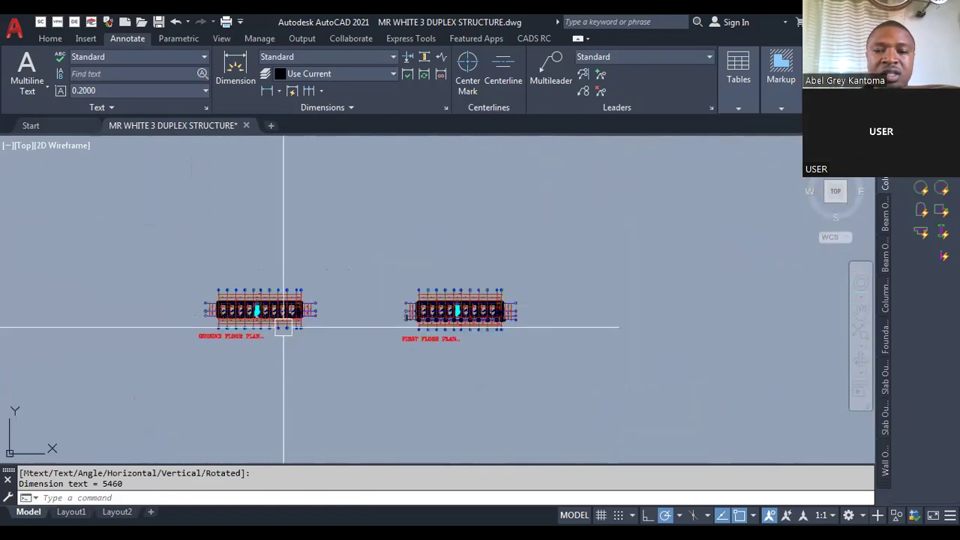
scroll(488, 274, "up", 5)
scroll(408, 356, "up", 4)
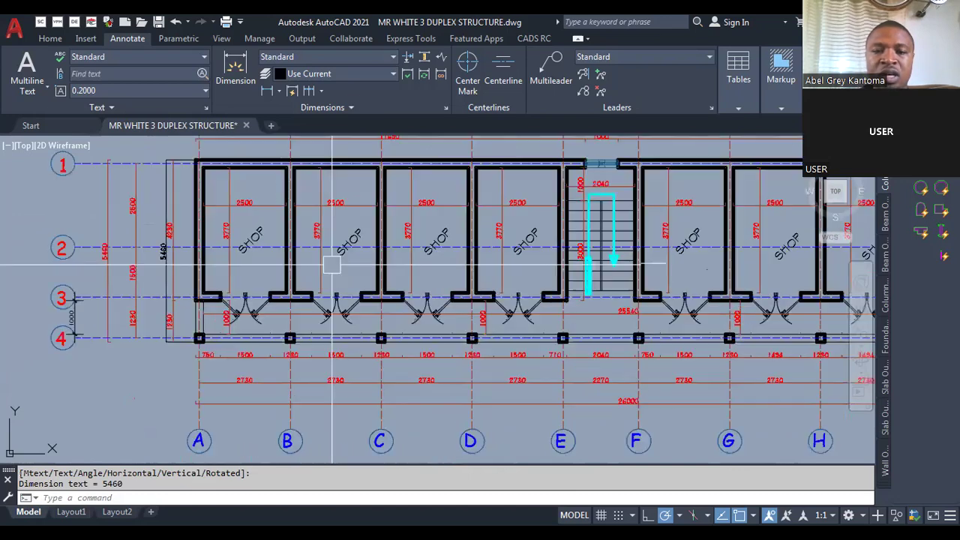
scroll(341, 285, "down", 6)
scroll(156, 296, "up", 6)
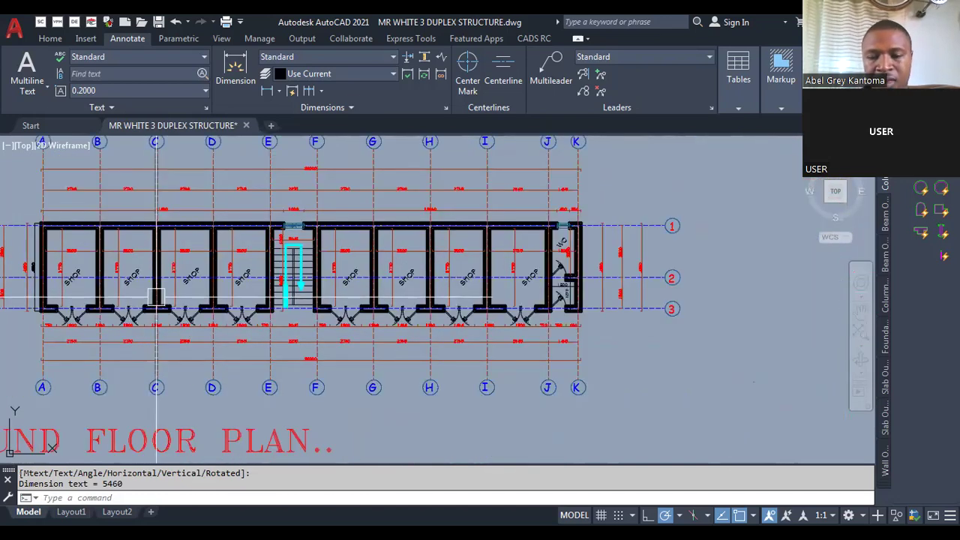
scroll(156, 296, "down", 5)
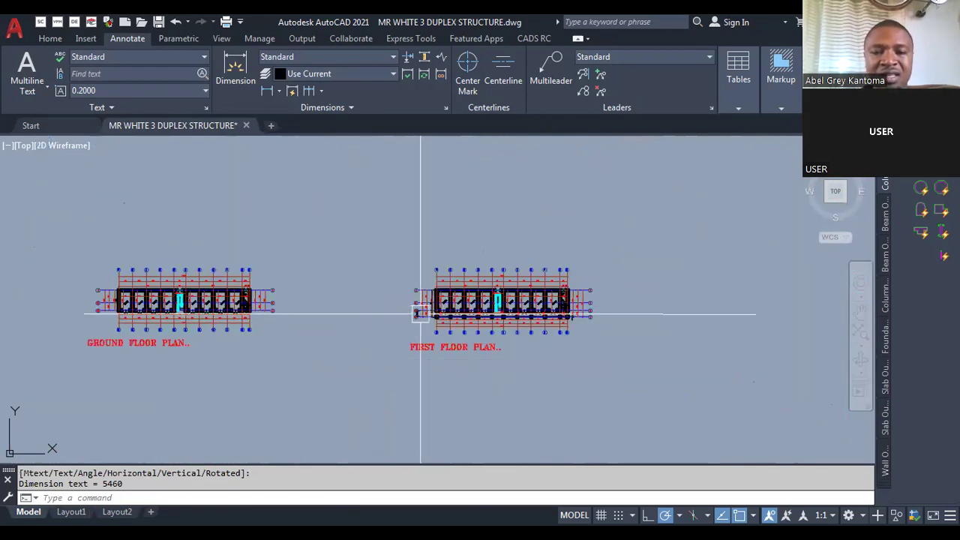
Step: Examine the walkway and columns between grids 3 and 4 in front of the shops on the first floor plan
scroll(420, 314, "up", 4)
scroll(469, 326, "down", 3)
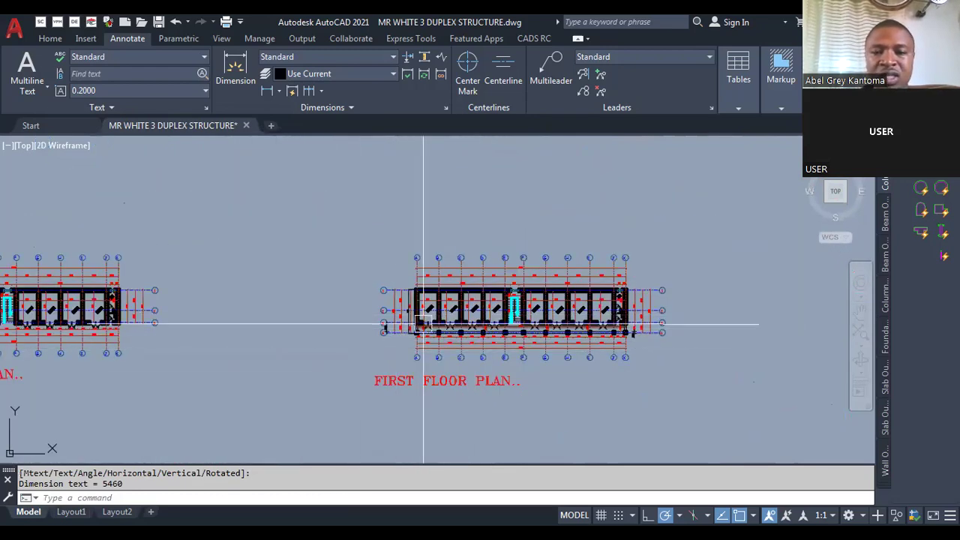
scroll(424, 324, "up", 8)
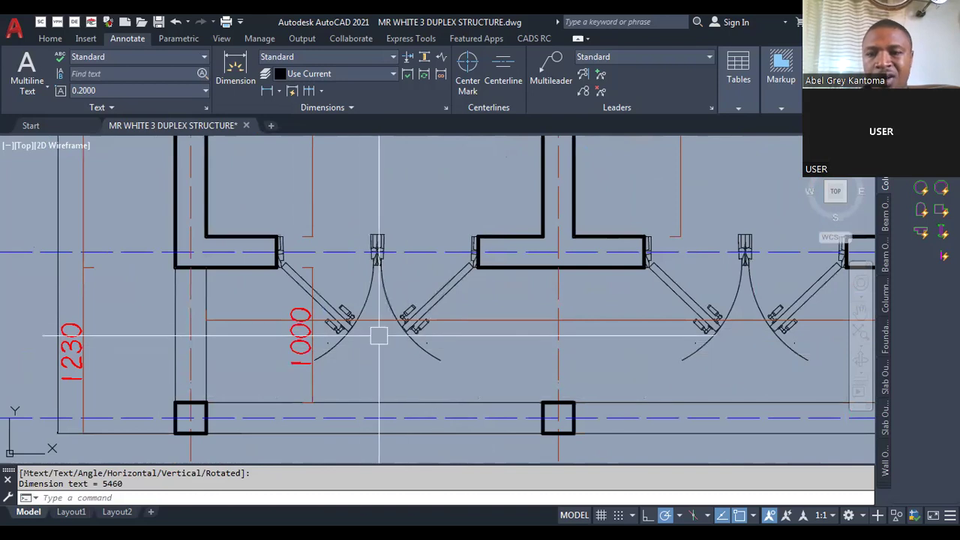
scroll(379, 335, "down", 4)
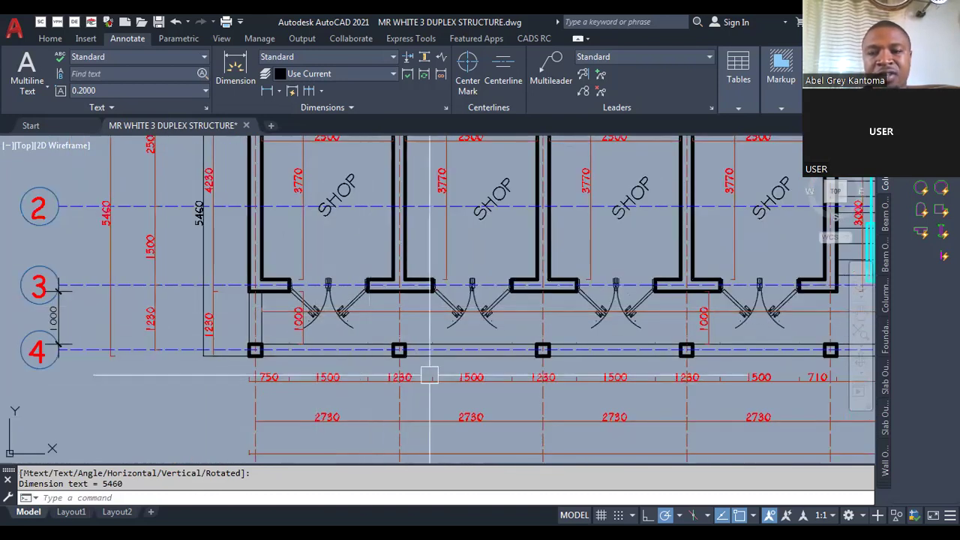
scroll(484, 347, "down", 2)
scroll(484, 347, "up", 5)
scroll(387, 274, "down", 8)
scroll(391, 276, "up", 8)
scroll(407, 326, "down", 2)
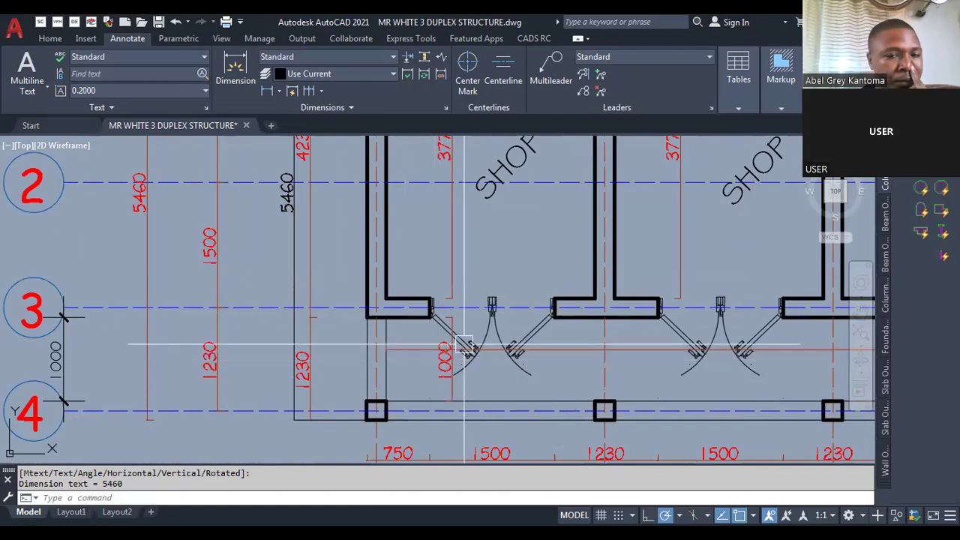
Step: Copy the ground floor and first floor plans to form a second row of plans
scroll(471, 341, "down", 4)
scroll(471, 340, "down", 6)
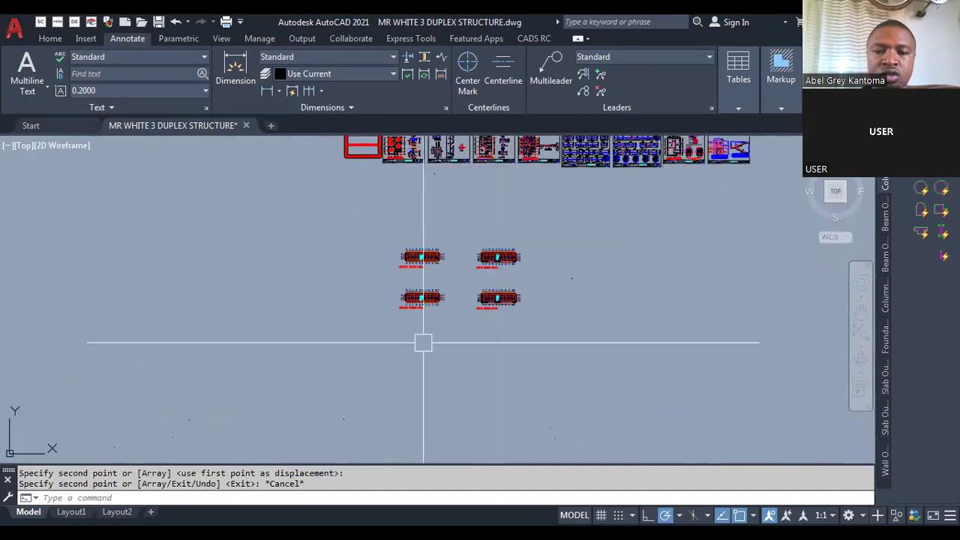
Step: Try to isolate the wall layer of the ground floor plan, and undo the isolation
scroll(442, 253, "up", 10)
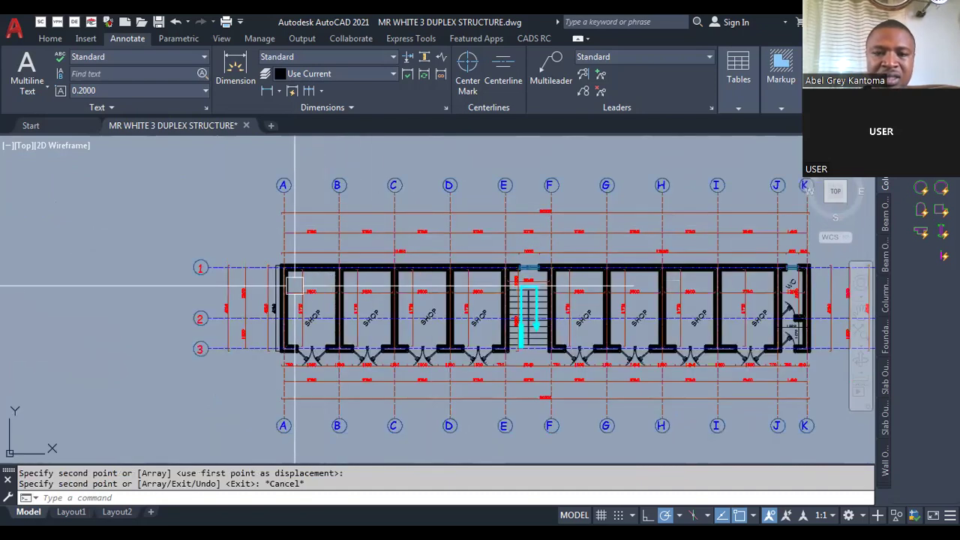
scroll(294, 285, "down", 2)
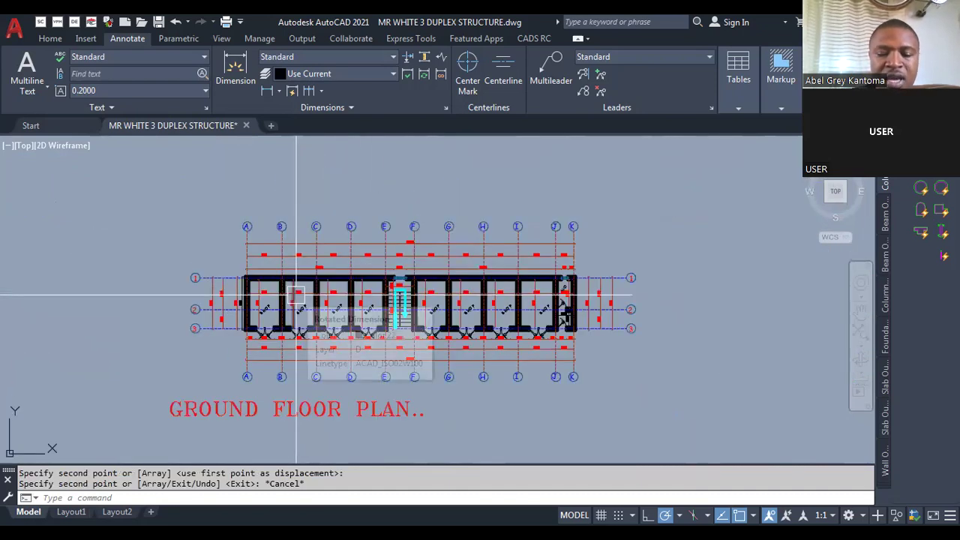
type("lay")
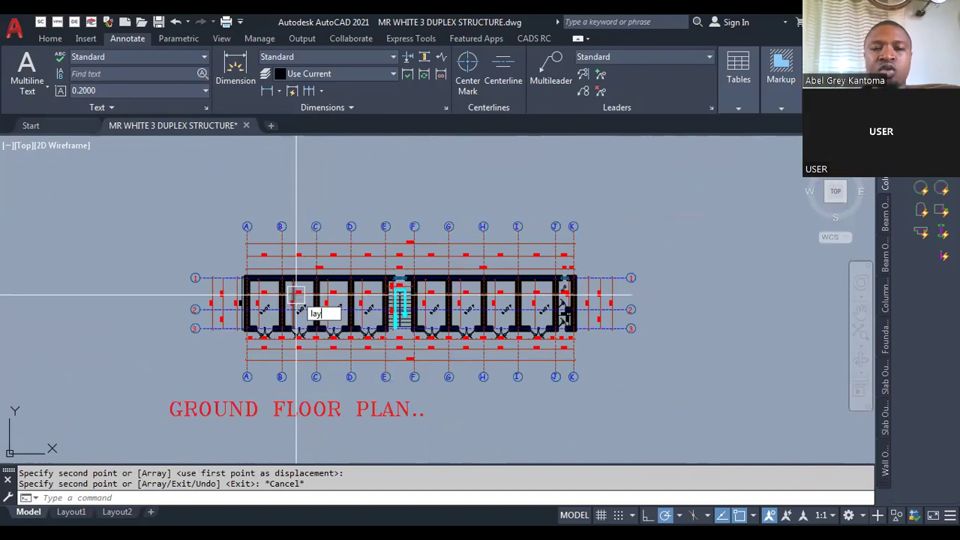
type("iso")
key("Return")
scroll(307, 278, "up", 6)
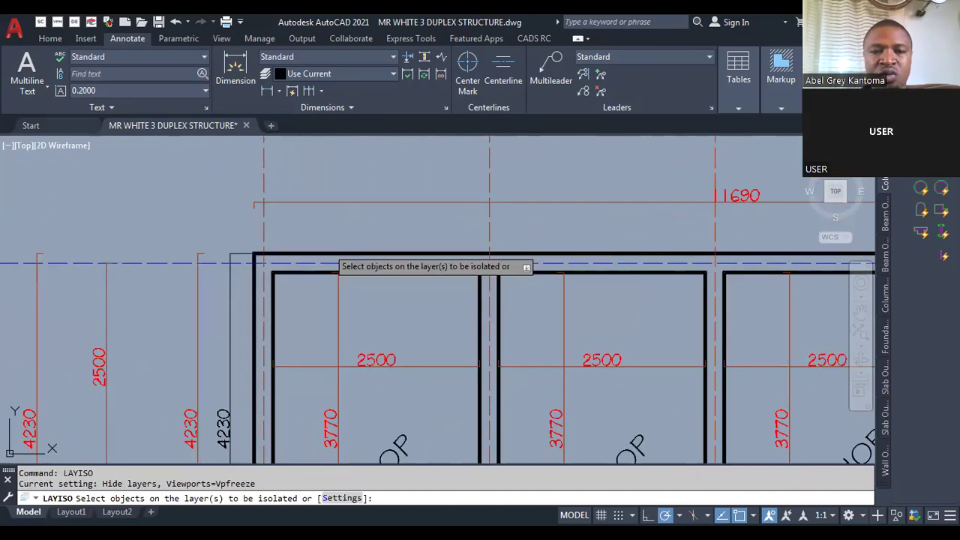
double_click(341, 256)
right_click(345, 238)
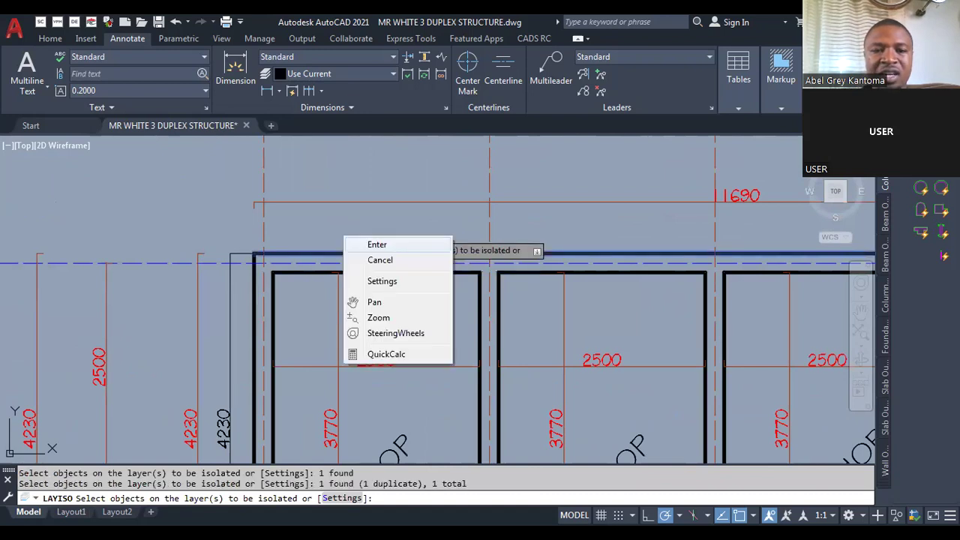
left_click(352, 245)
scroll(357, 263, "down", 5)
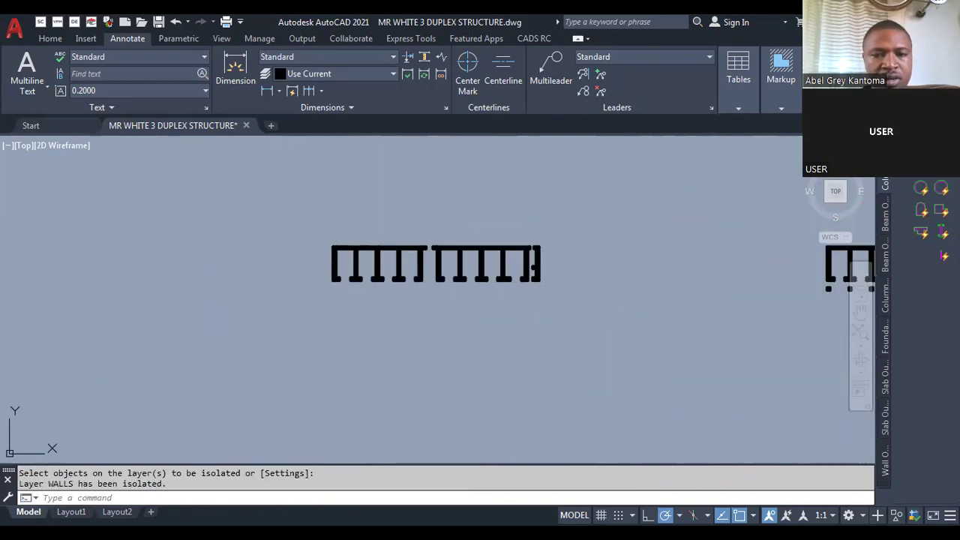
key("ctrl+z")
key("ctrl+z")
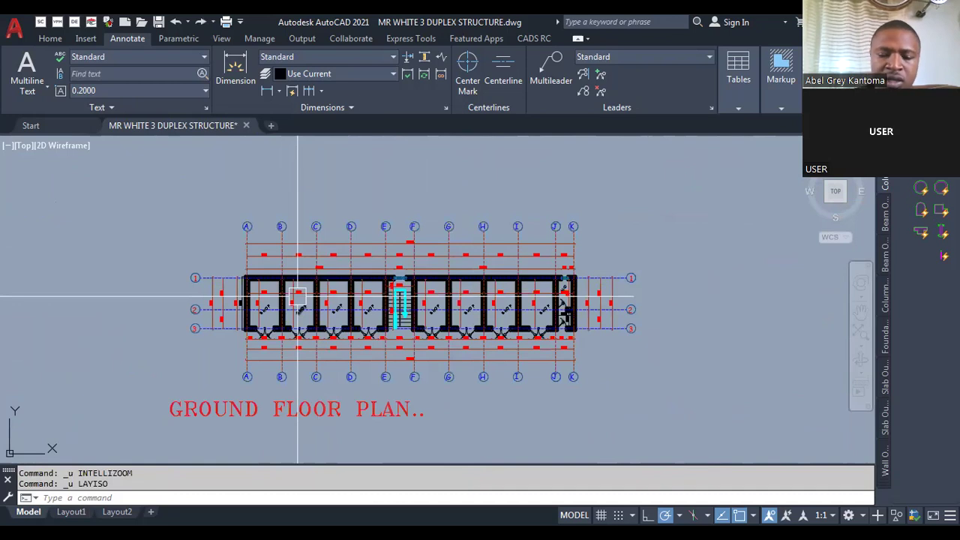
Step: Turn off the WALLS layer and the current layer 0, using objects in the ground floor plan
type("lay")
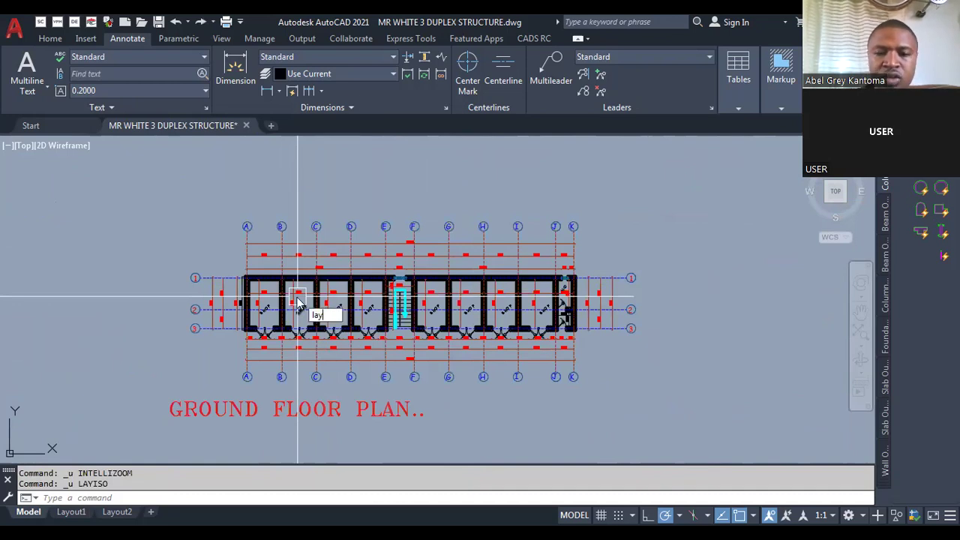
type("off")
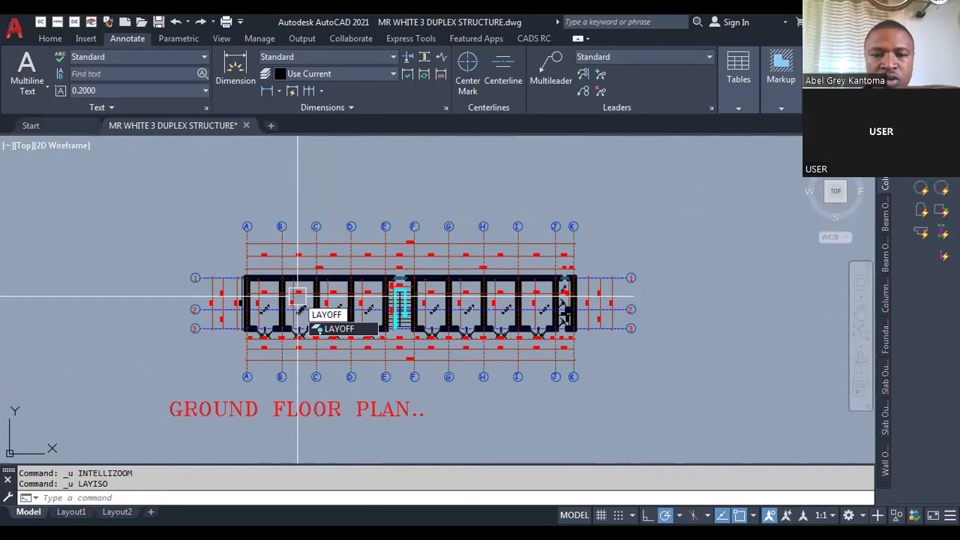
key("Return")
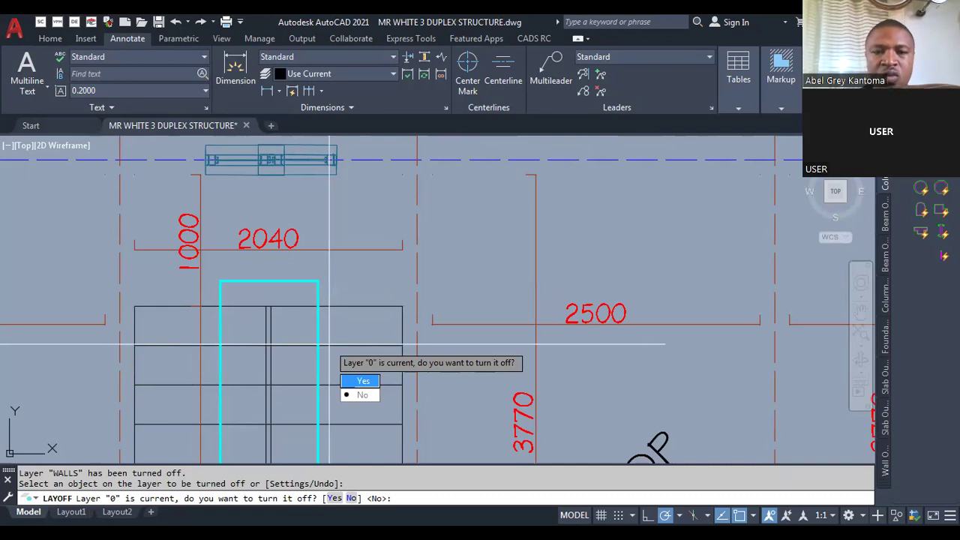
left_click(362, 381)
Step: Erase the grids, dimensions, doors, windows and room labels still displayed in the ground floor plan, keeping its title
scroll(379, 229, "down", 6)
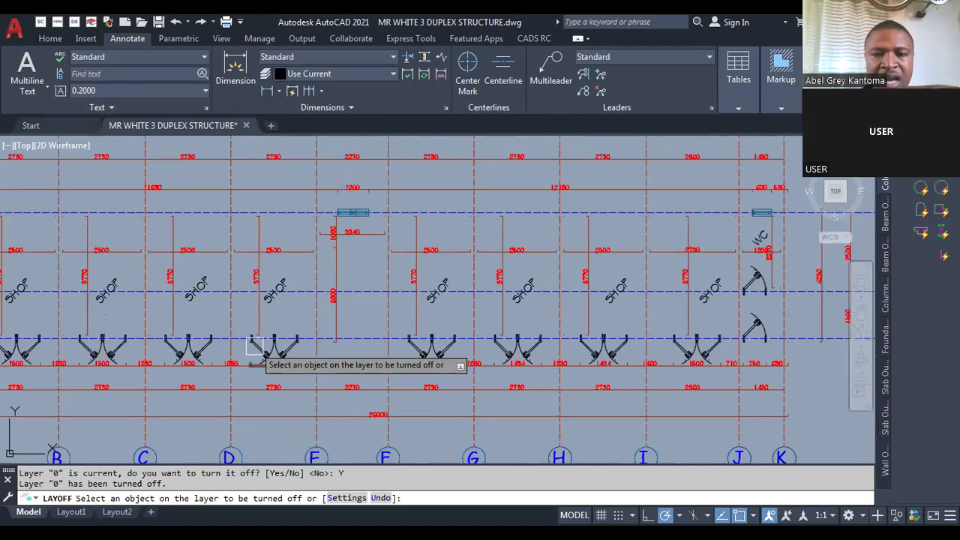
scroll(255, 347, "down", 2)
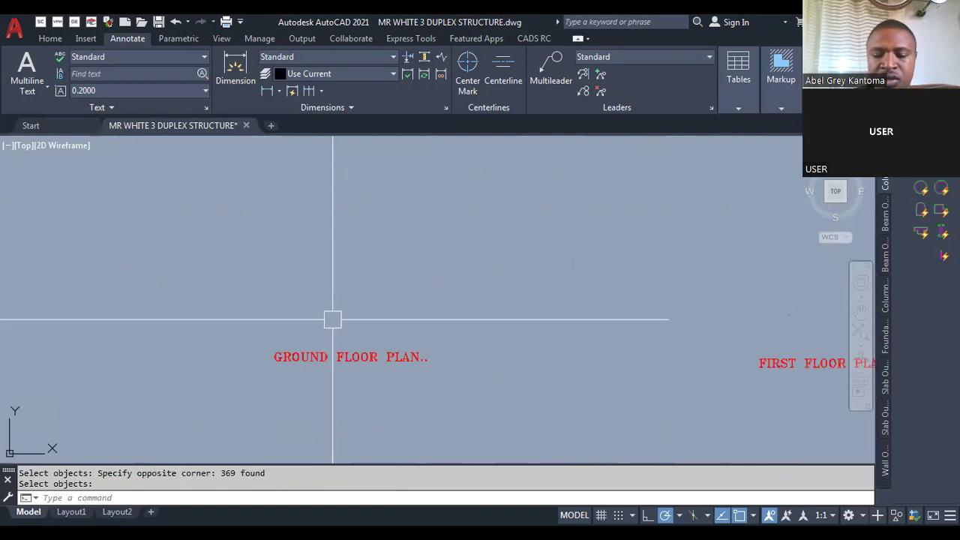
Step: Turn all layers back on
type("lay")
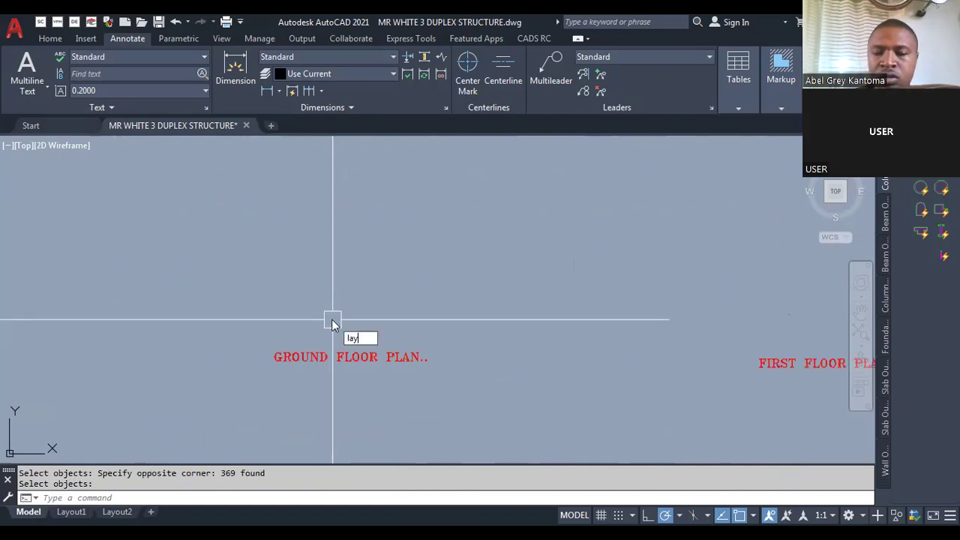
type("on")
key("Return")
Step: Erase the overall depth dimension beside the outer wall at the shop end of the ground floor plan
scroll(331, 319, "up", 4)
scroll(332, 320, "up", 4)
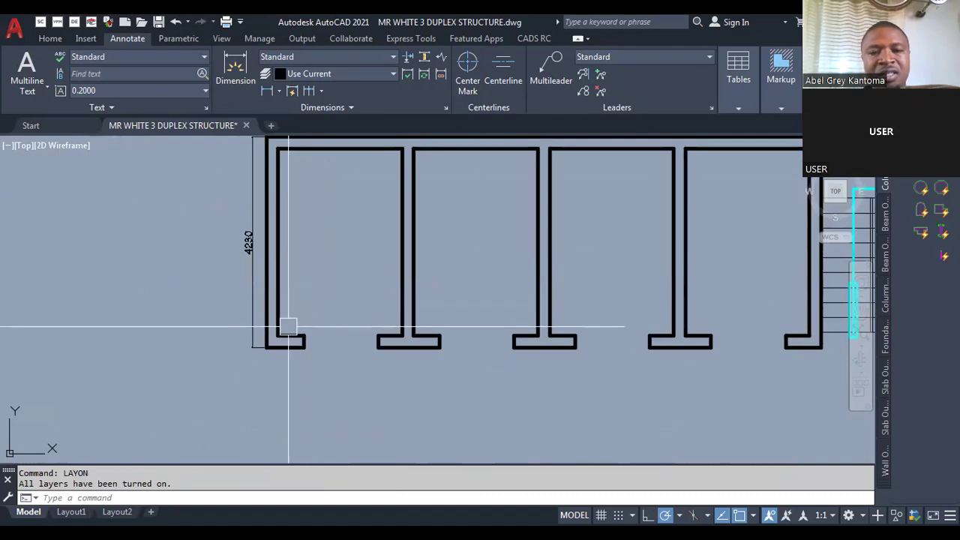
scroll(235, 381, "down", 6)
scroll(328, 281, "up", 5)
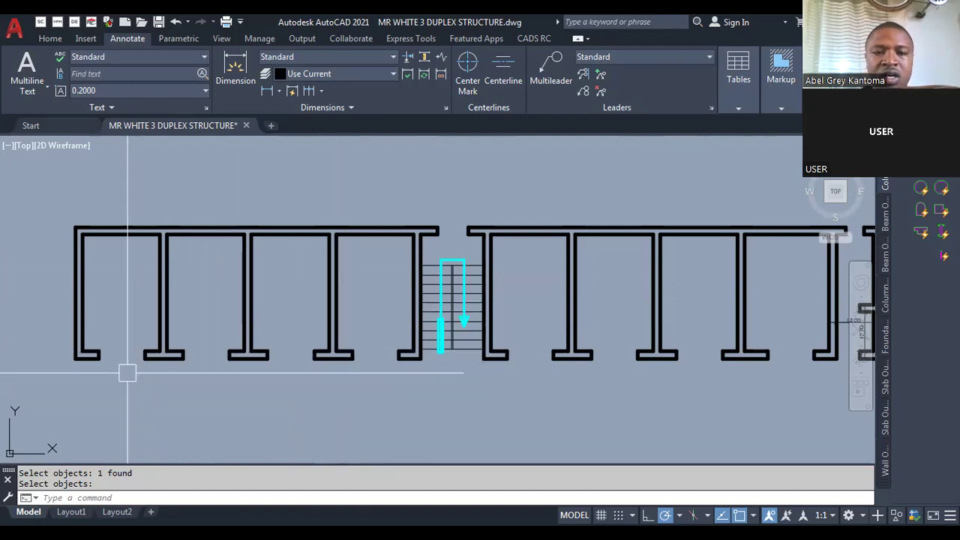
key("Escape")
key("Escape")
Step: Close the front door openings of the four shops on one side of the staircase by joining the front wall lines with Fillet
scroll(142, 352, "down", 2)
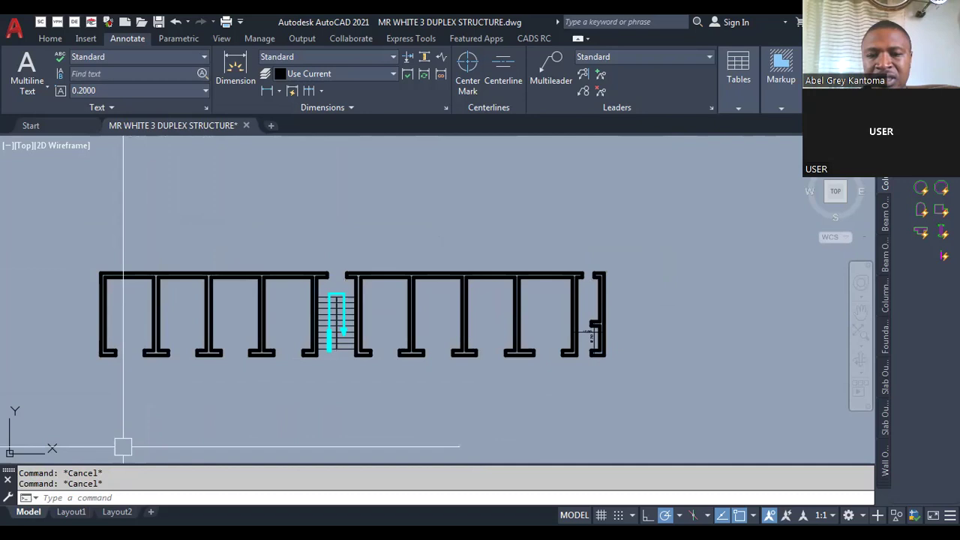
scroll(109, 362, "up", 4)
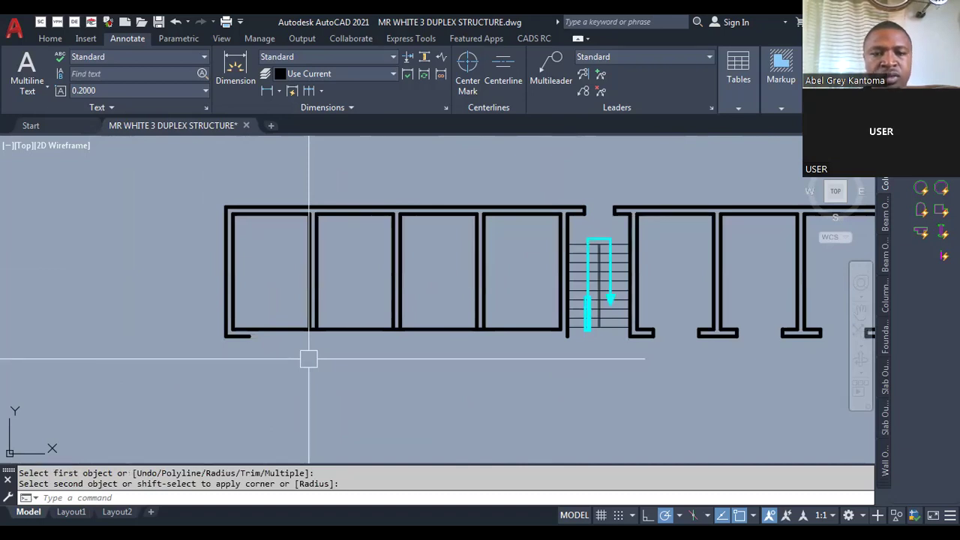
scroll(457, 360, "down", 5)
scroll(469, 328, "up", 4)
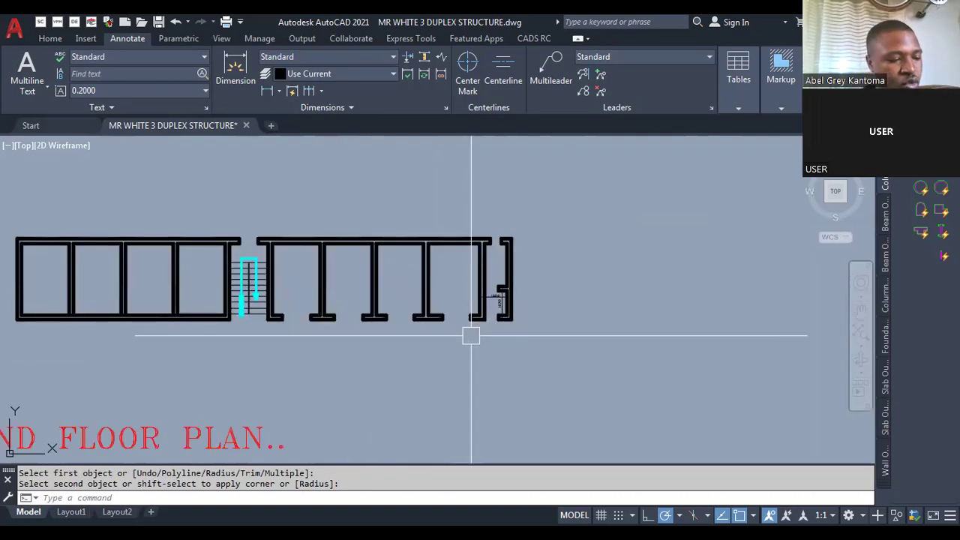
Step: Erase the short front wall pieces at the door openings between the staircase and the WC end of the stripped ground floor plan
scroll(367, 311, "up", 3)
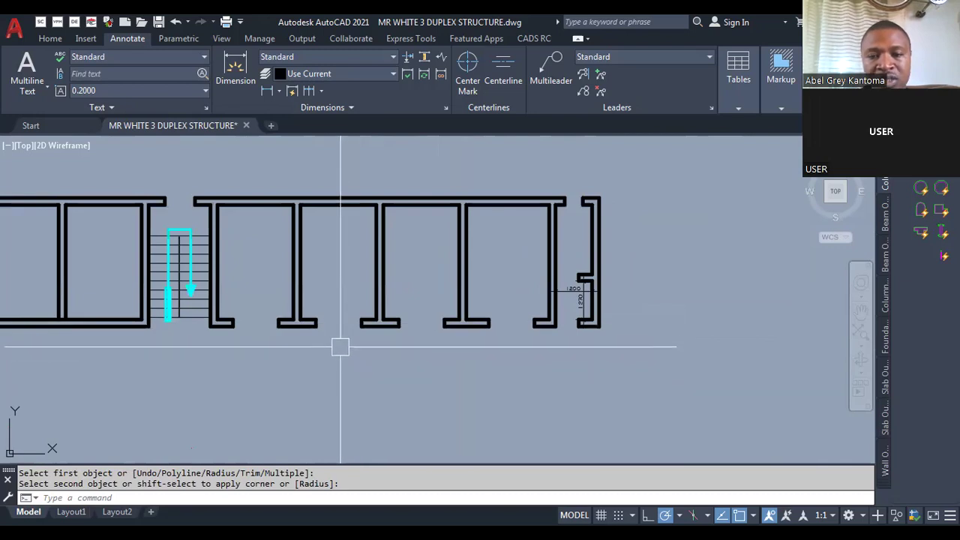
scroll(253, 343, "up", 2)
type("E")
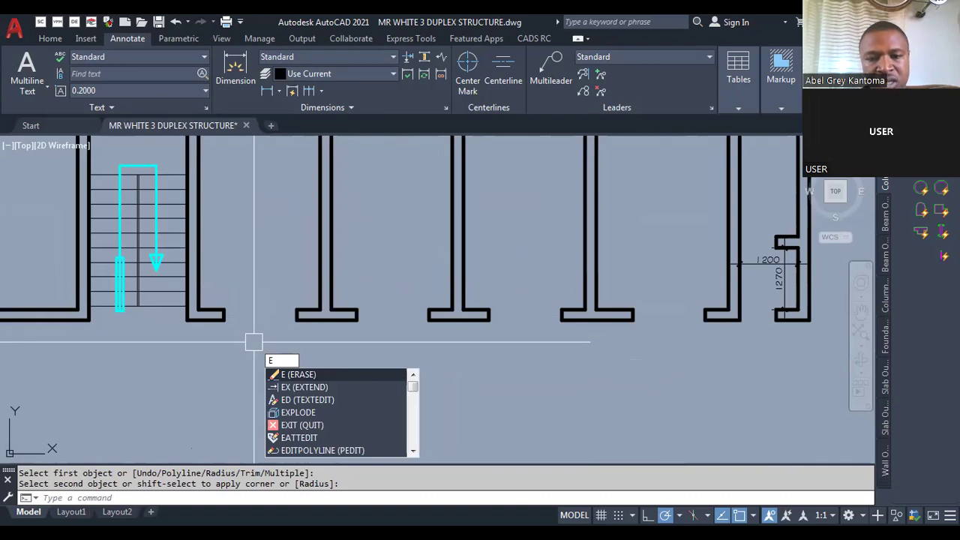
key("Return")
scroll(411, 347, "down", 3)
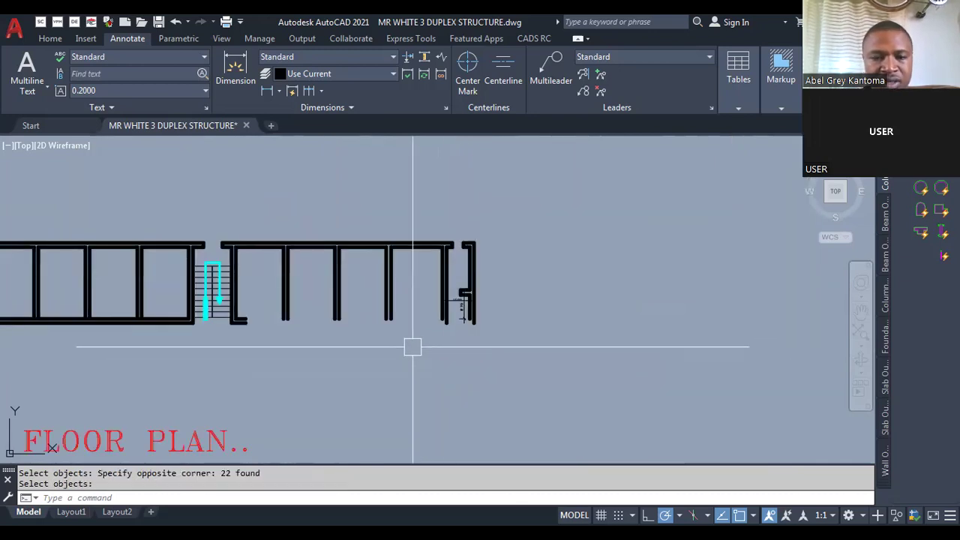
Step: Fillet the inner and outer front wall lines into continuous walls from the staircase to the WC end
type("F")
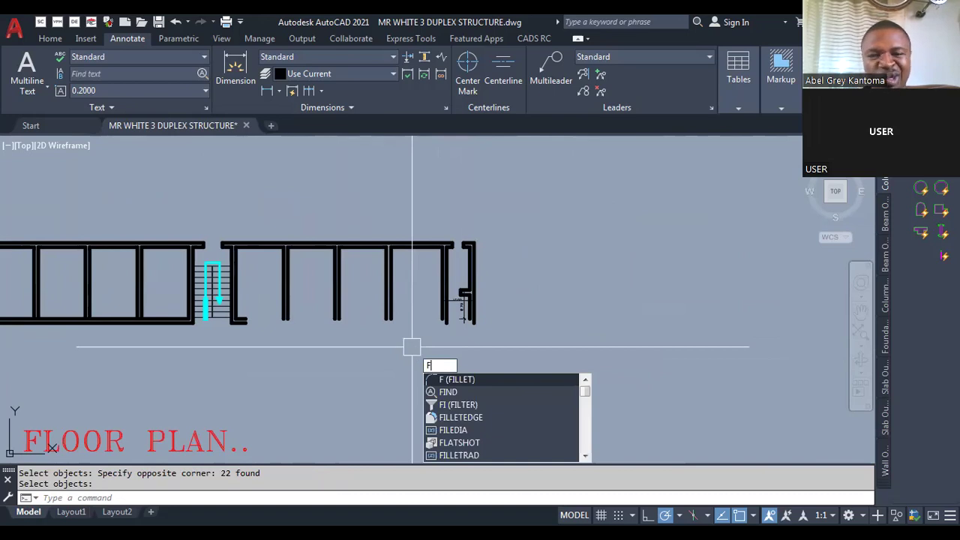
key("Return")
scroll(290, 320, "up", 3)
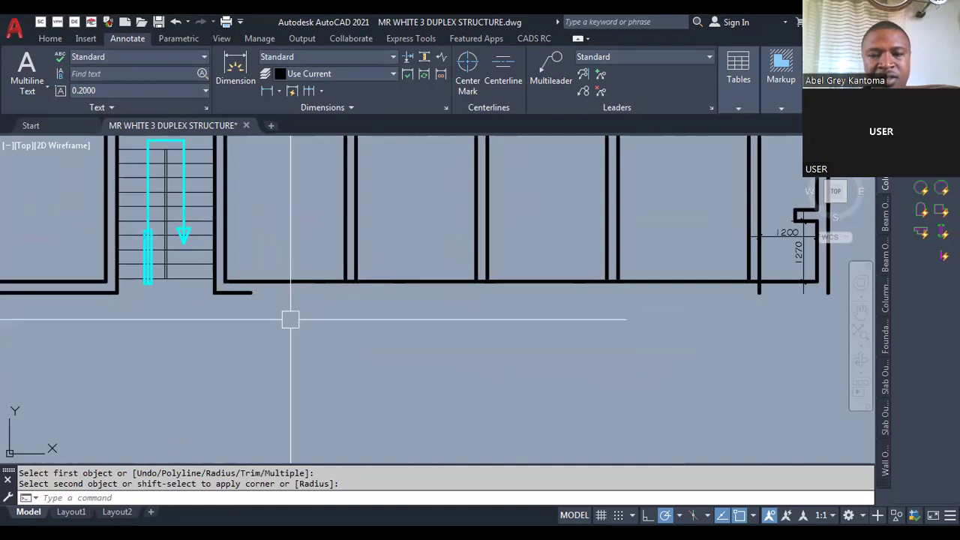
scroll(499, 204, "down", 4)
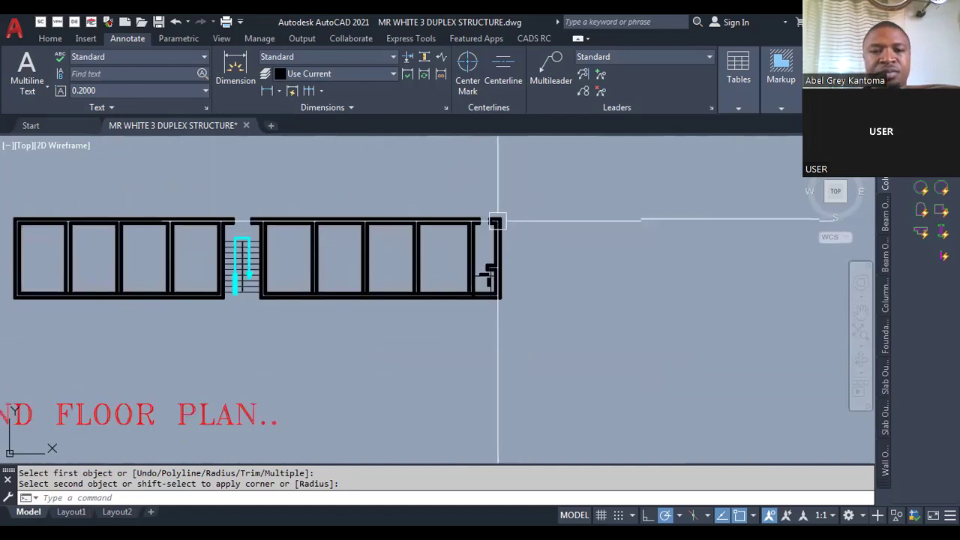
Step: Close the WC window opening in the rear wall by erasing its end pieces and joining the inner and outer wall lines with Fillet
scroll(484, 295, "up", 5)
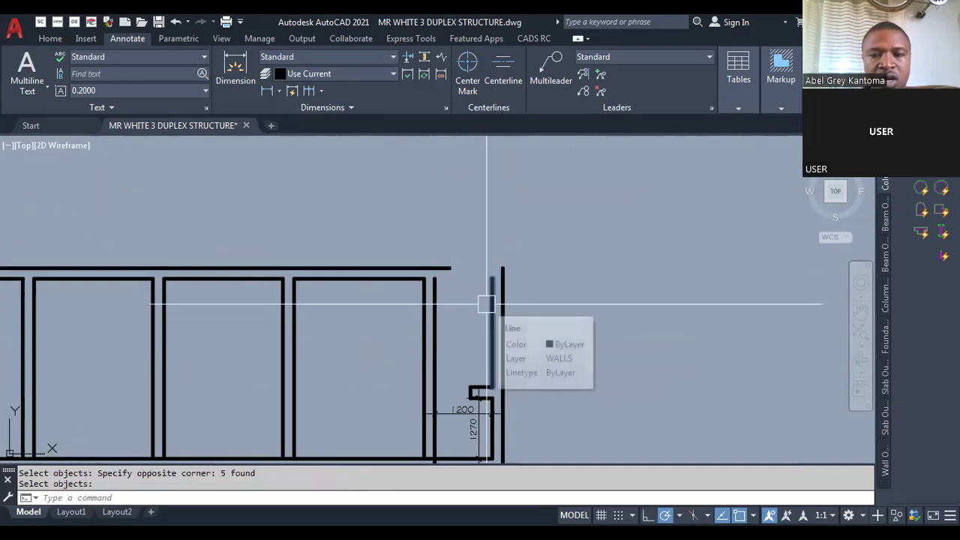
key("ctrl+z")
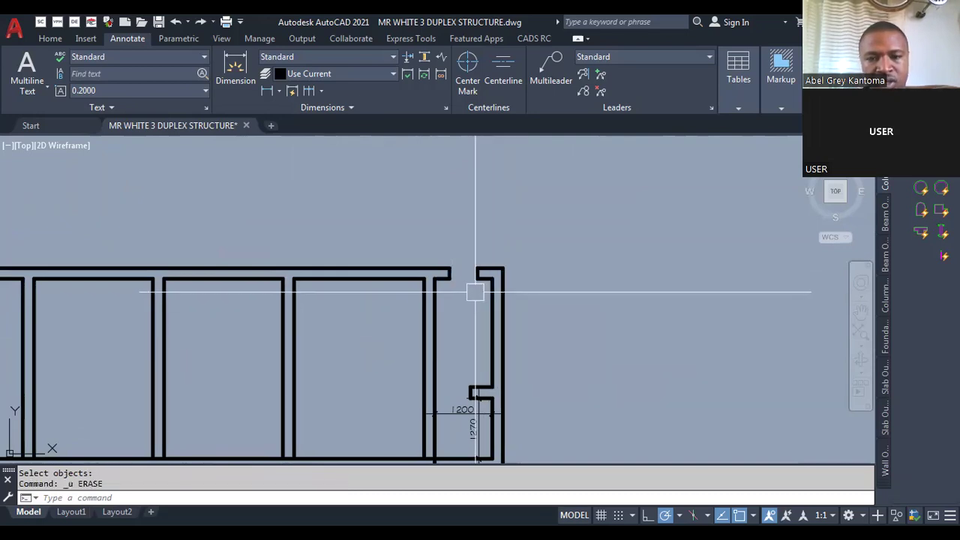
scroll(471, 294, "up", 1)
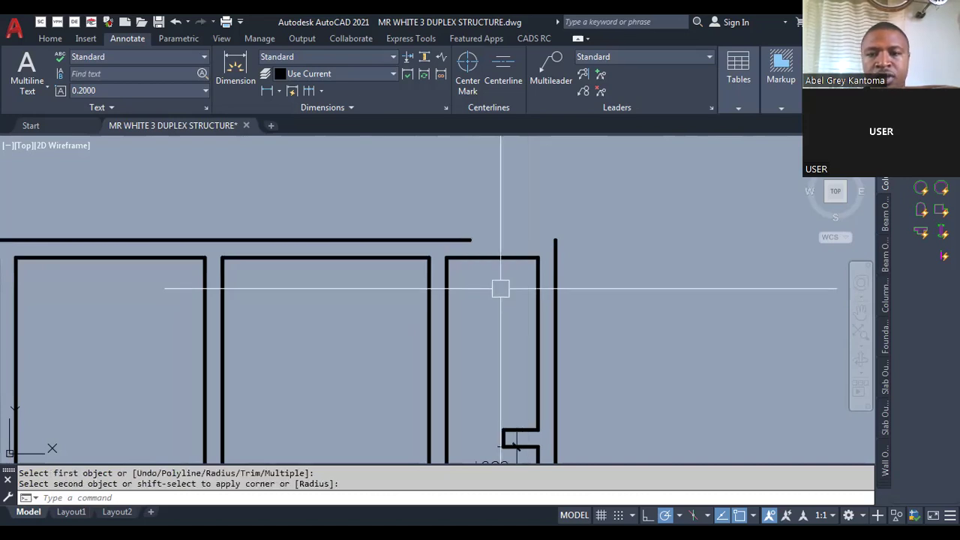
scroll(500, 288, "down", 10)
scroll(542, 355, "up", 9)
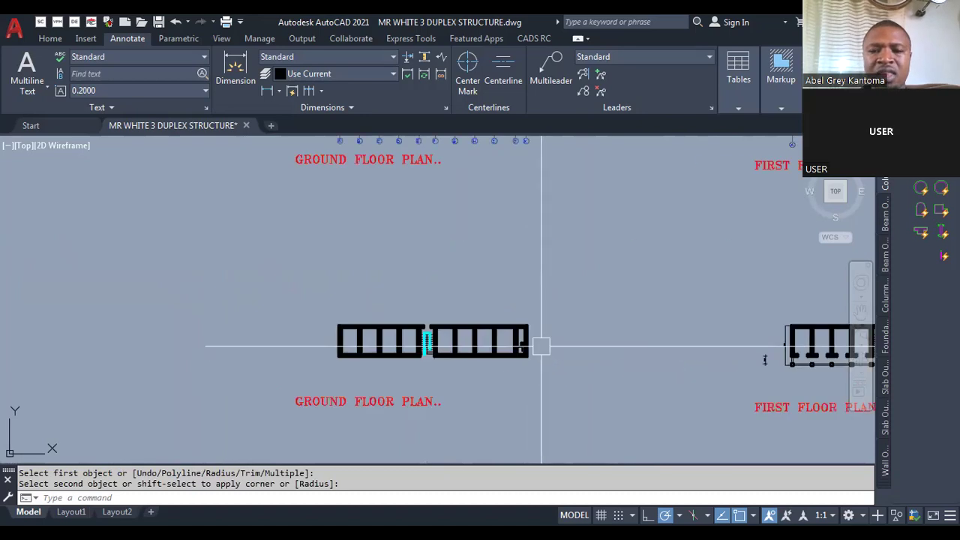
Step: Compare the stripped ground floor plan with the first floor plan copy and the WC end of the dimensioned ground floor plan
scroll(529, 339, "down", 5)
scroll(420, 379, "down", 2)
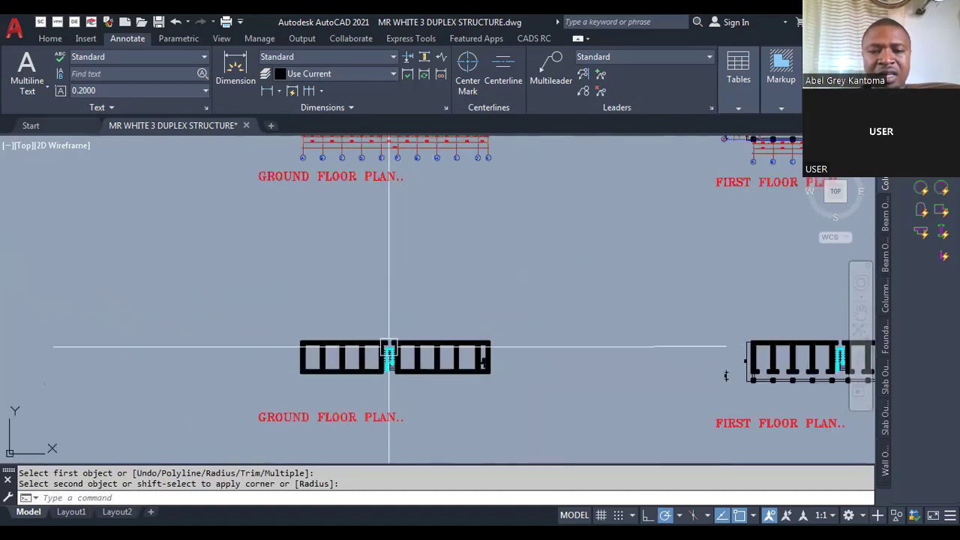
scroll(427, 353, "down", 3)
scroll(555, 356, "up", 7)
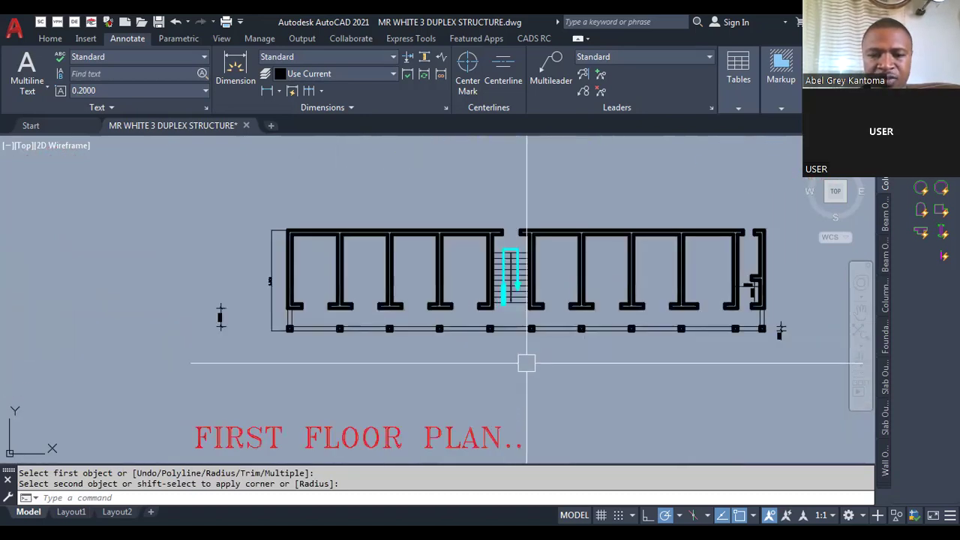
scroll(487, 342, "down", 5)
scroll(287, 255, "up", 6)
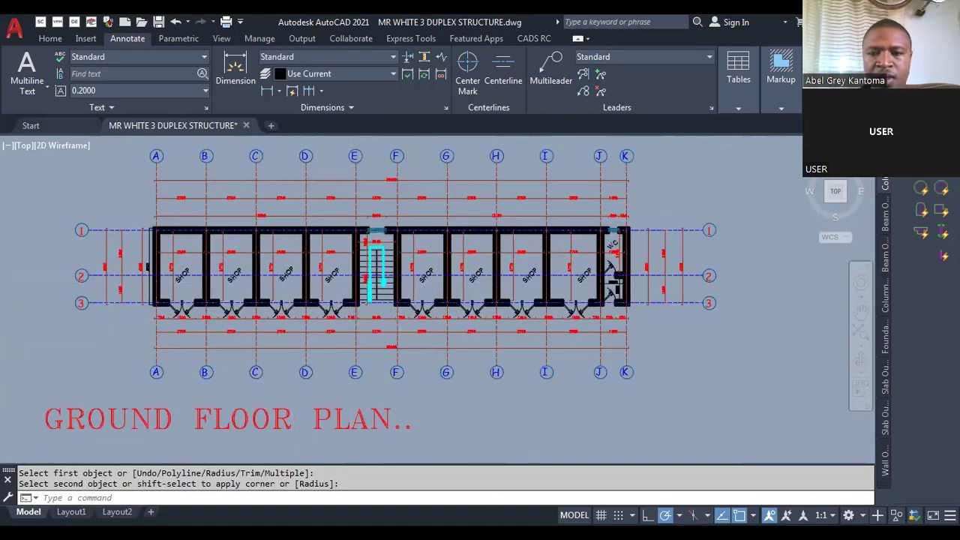
middle_click_drag(592, 260, 487, 269)
scroll(488, 268, "up", 6)
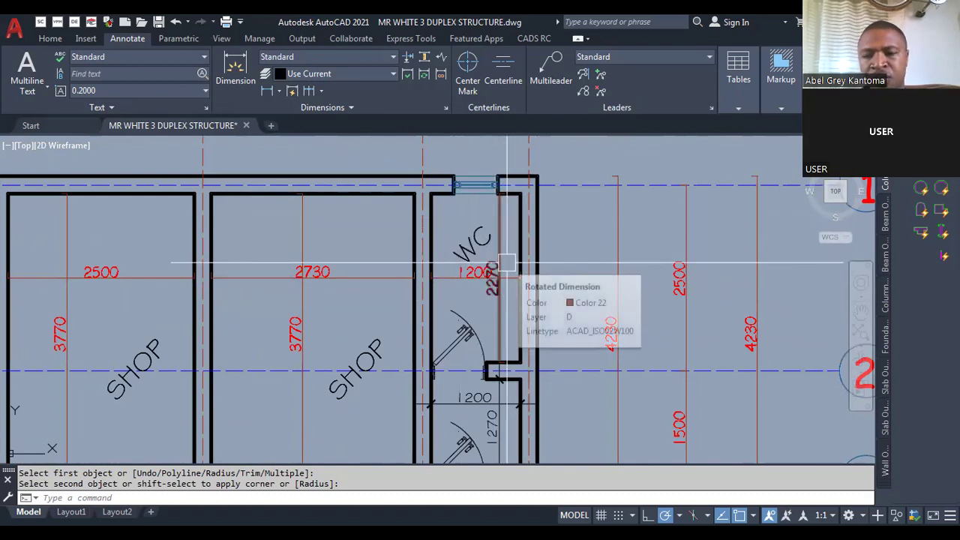
scroll(507, 263, "down", 4)
scroll(513, 347, "up", 4)
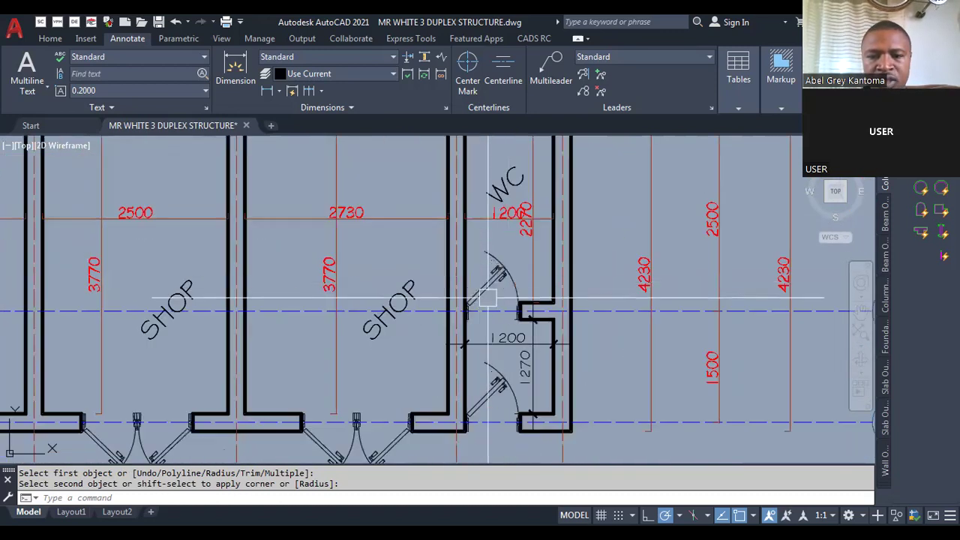
scroll(513, 347, "down", 4)
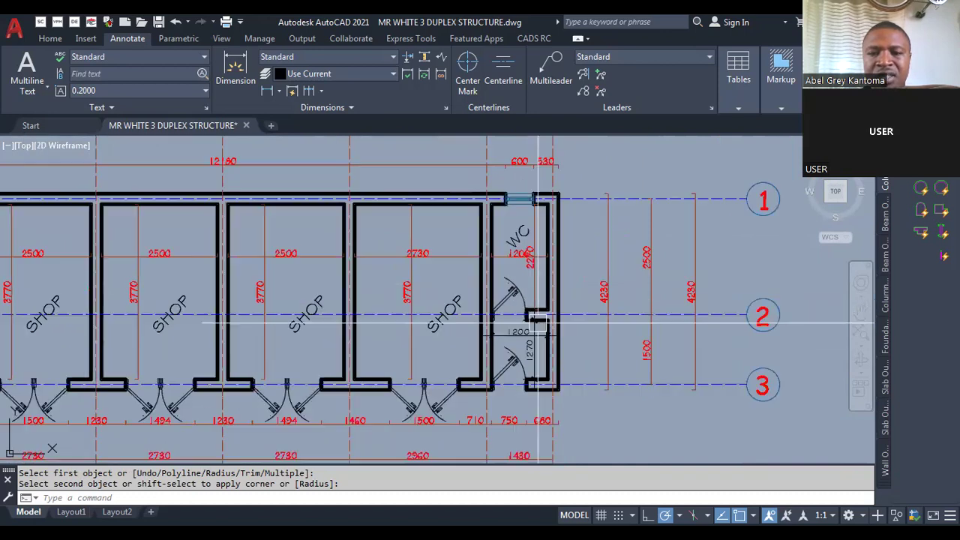
Step: Examine the WC partition stub on grid 2 and its door opening in the dimensioned ground floor plan
scroll(529, 348, "up", 5)
scroll(530, 323, "up", 2)
scroll(523, 285, "down", 2)
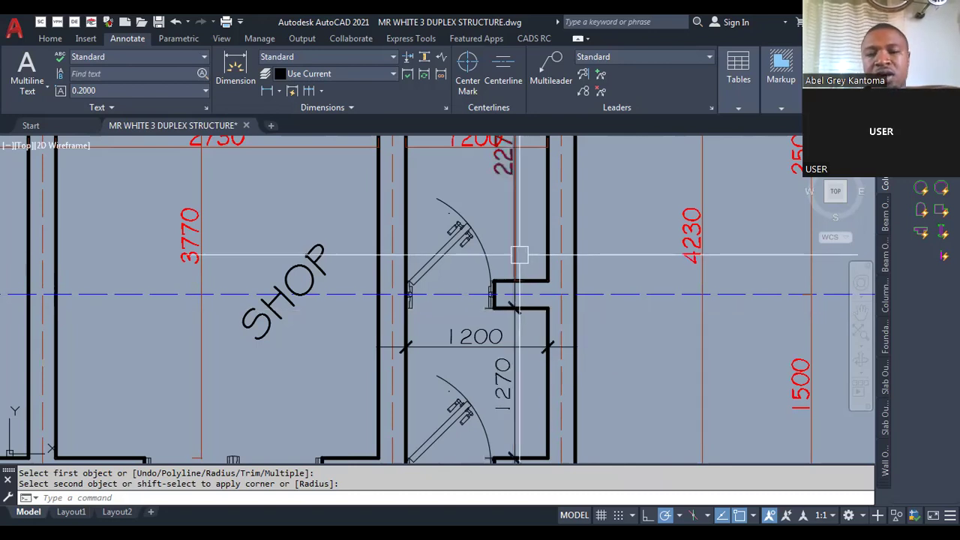
scroll(517, 306, "down", 4)
scroll(469, 301, "up", 4)
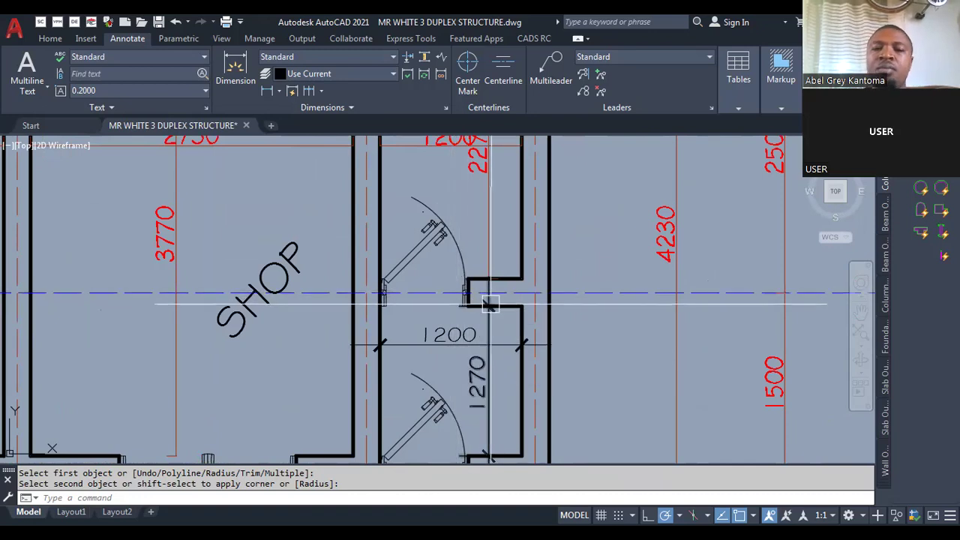
scroll(459, 294, "up", 2)
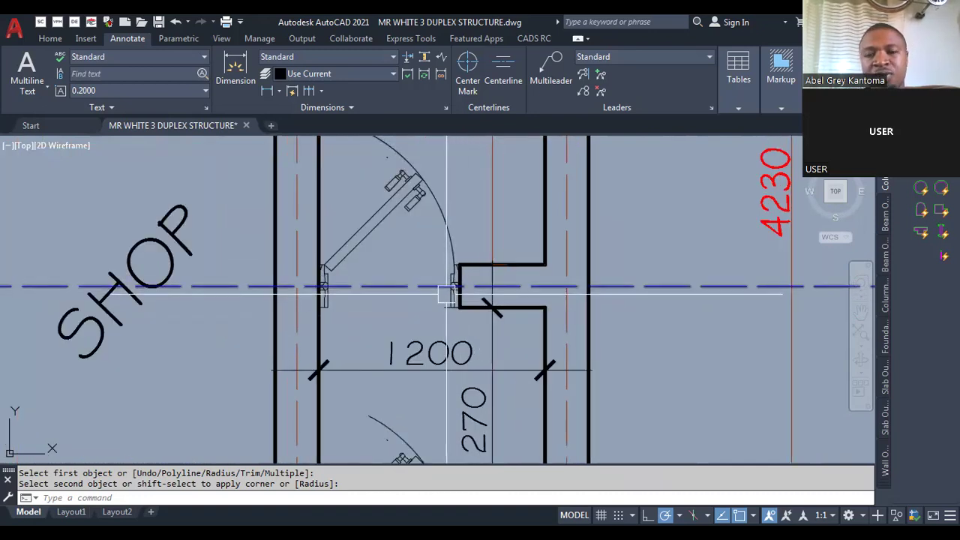
scroll(338, 264, "up", 2)
scroll(349, 297, "down", 2)
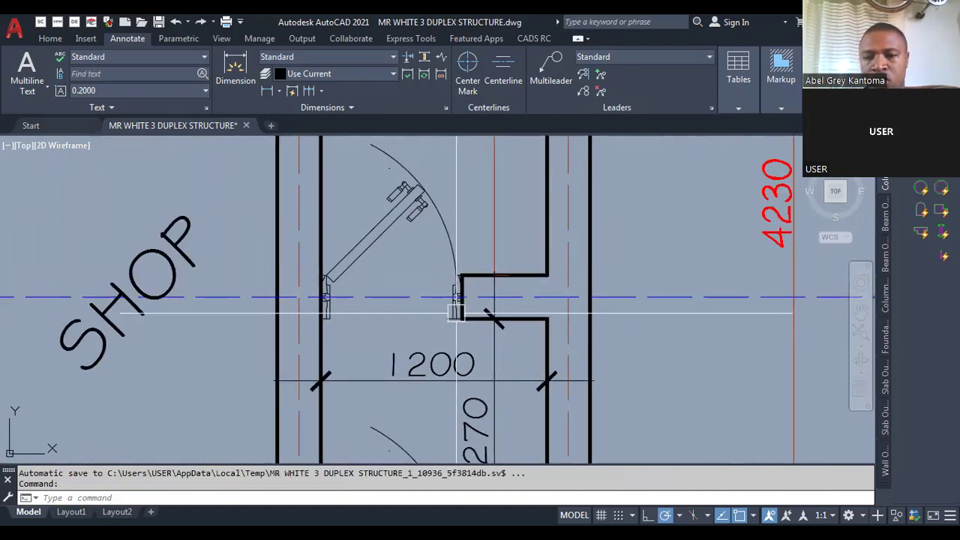
scroll(450, 327, "down", 3)
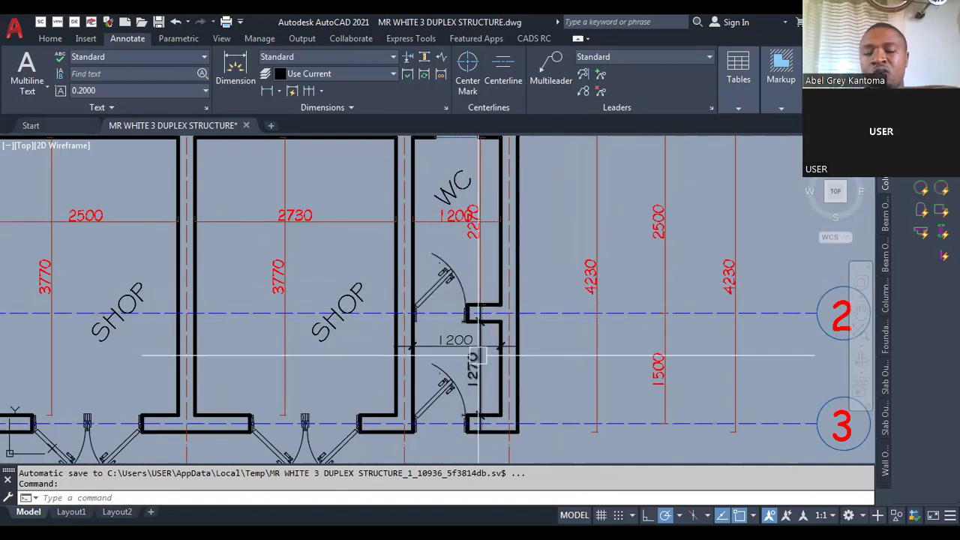
scroll(478, 355, "down", 3)
scroll(482, 263, "up", 3)
scroll(450, 283, "up", 4)
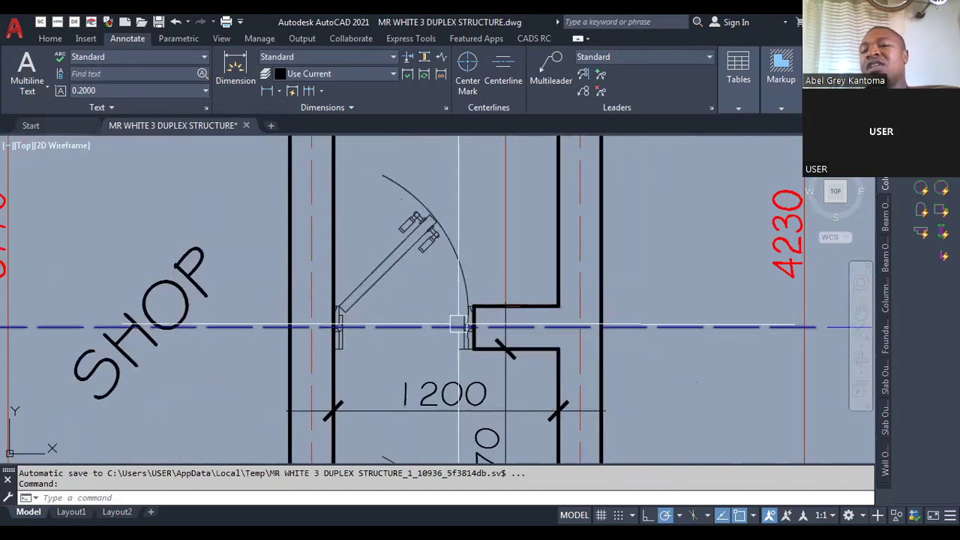
scroll(459, 325, "down", 3)
scroll(488, 330, "up", 3)
Step: Erase the WC partition stub's end line and the 1270 dimension in the stripped plan, and extend the partition's two faces to the opposite wall
scroll(492, 335, "down", 5)
scroll(515, 347, "up", 3)
scroll(580, 384, "down", 3)
scroll(439, 360, "up", 6)
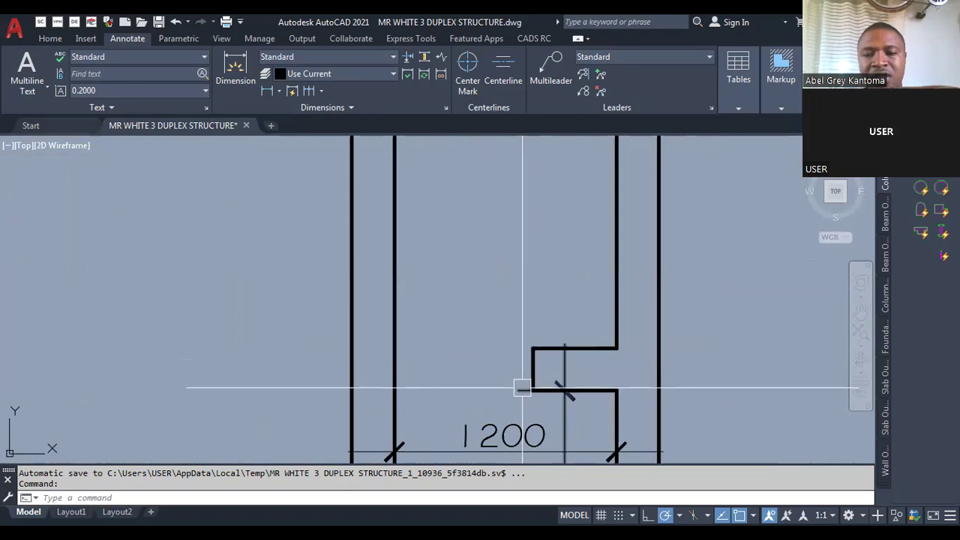
key("e")
key("Return")
left_click(531, 367)
key("Return")
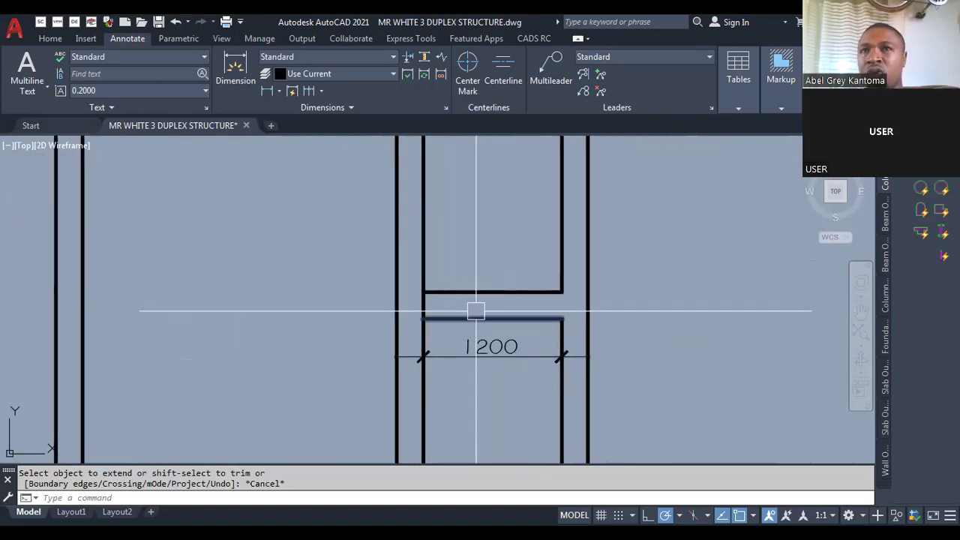
Step: Check the WC partition and the continuous wall layout across the stripped ground floor plan
scroll(499, 344, "down", 2)
scroll(499, 344, "down", 3)
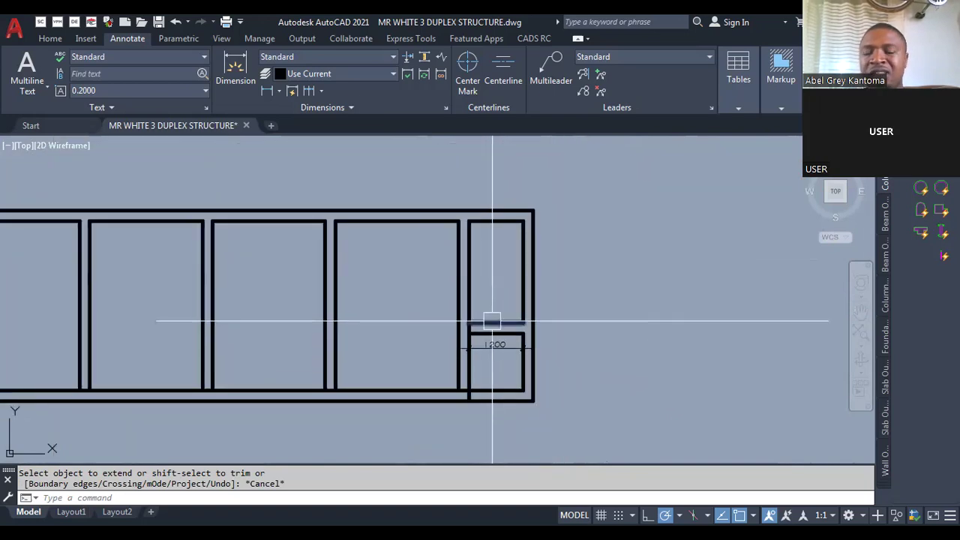
scroll(481, 336, "up", 3)
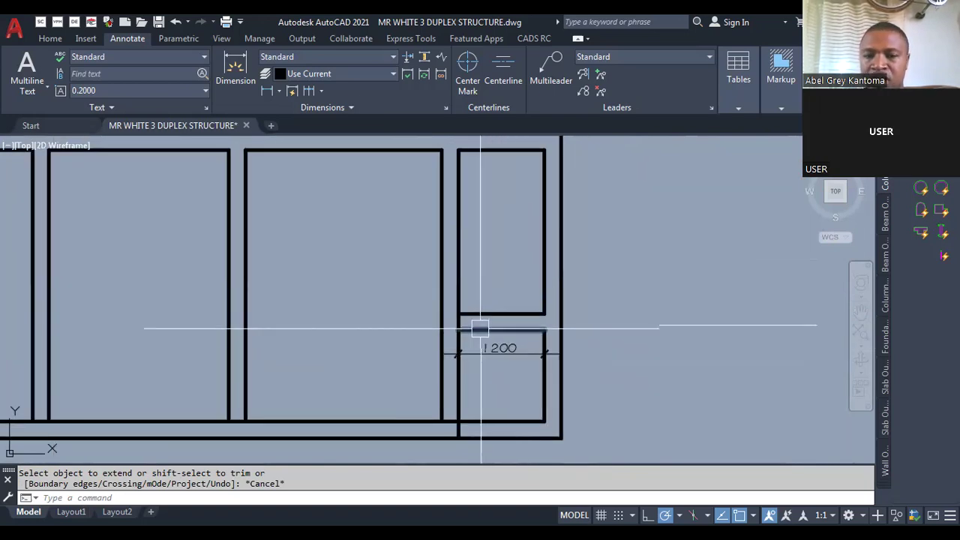
scroll(529, 330, "down", 2)
scroll(530, 320, "down", 2)
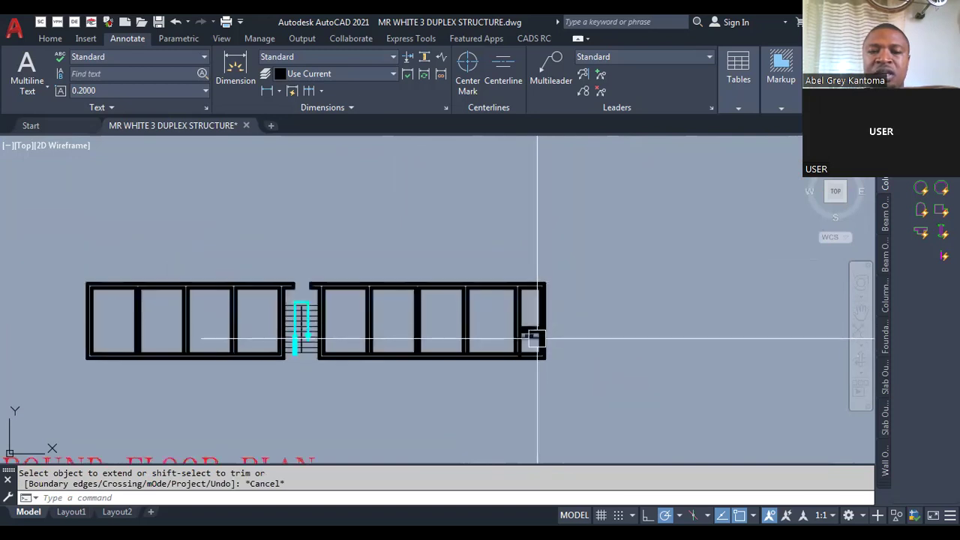
scroll(528, 331, "up", 6)
scroll(529, 363, "down", 3)
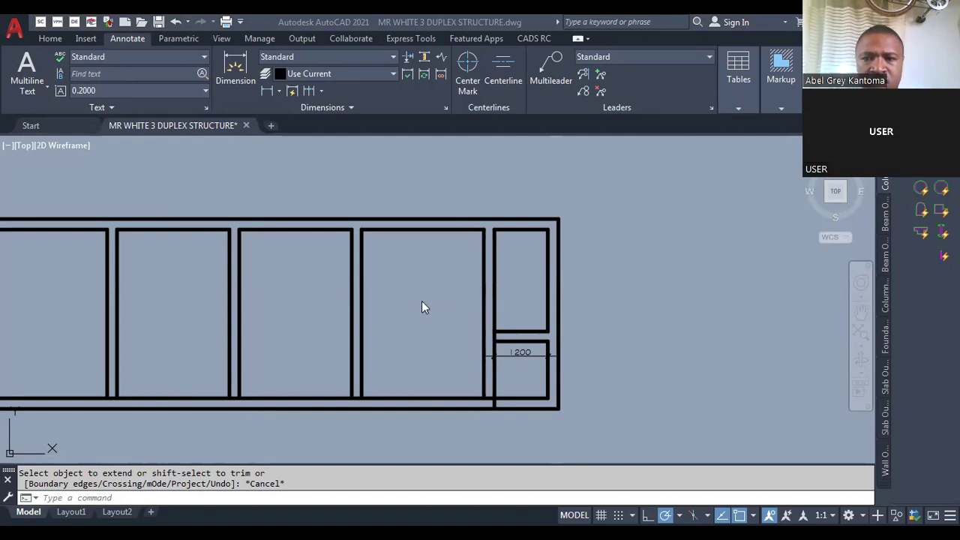
left_click(447, 298)
scroll(472, 297, "down", 2)
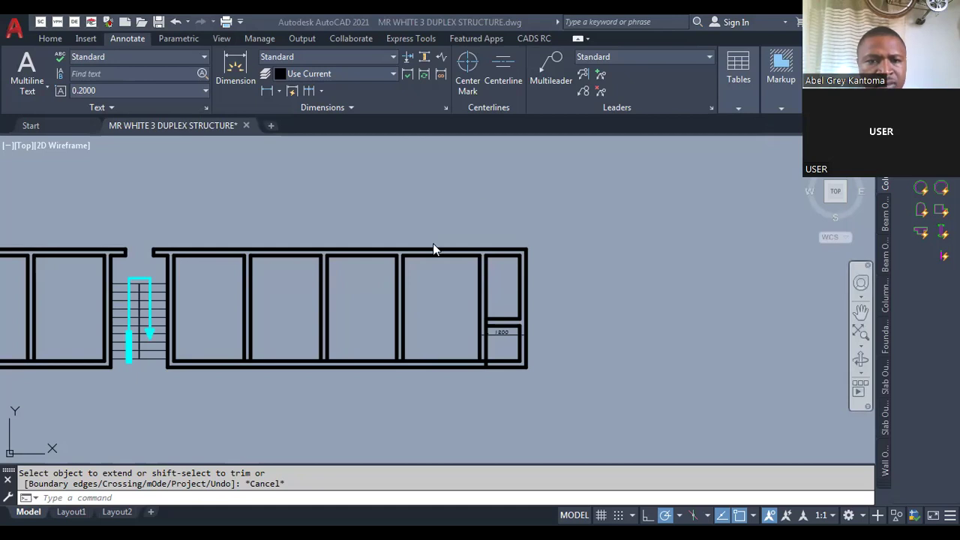
Step: Switch to ProtaDetails and open the project PROPOSED_SHOPS_DEVELOPMENT
key("alt+Tab")
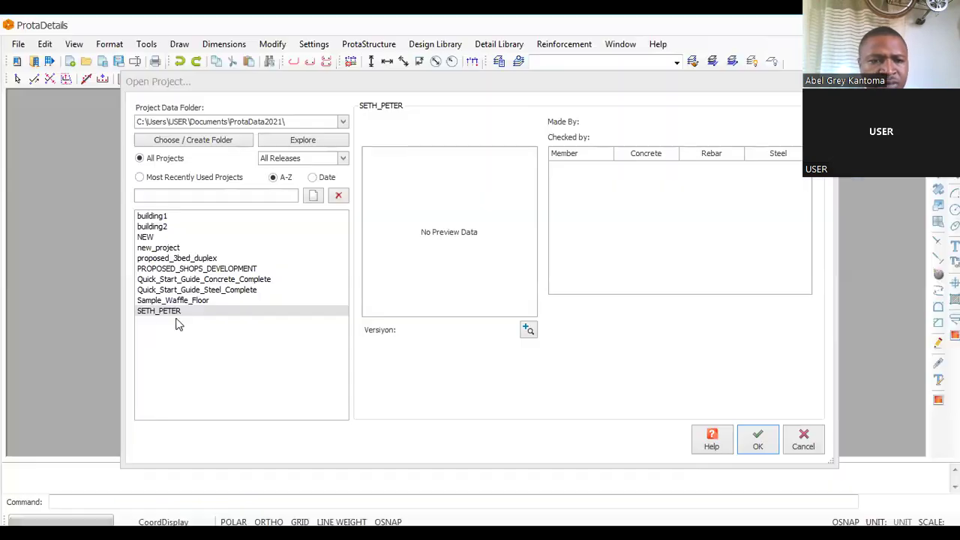
left_click(191, 270)
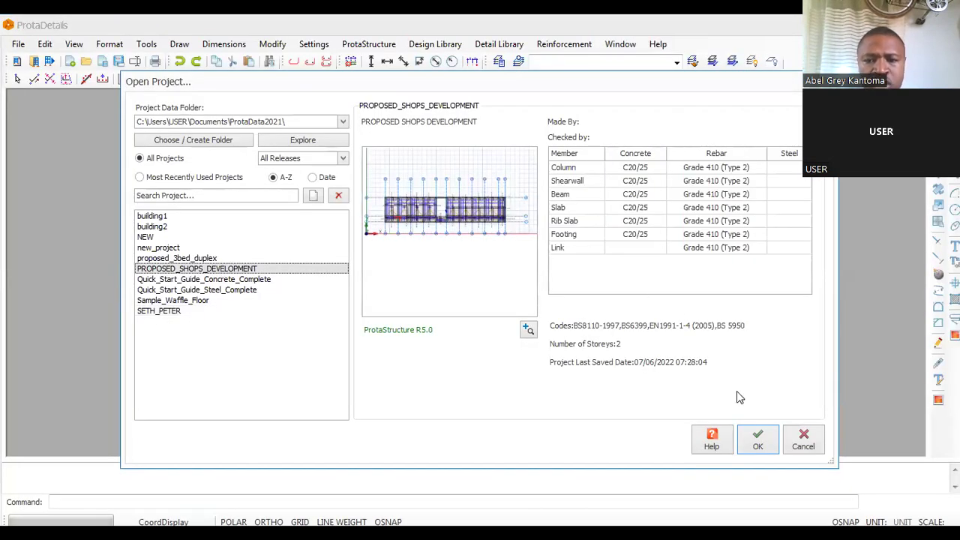
left_click(758, 445)
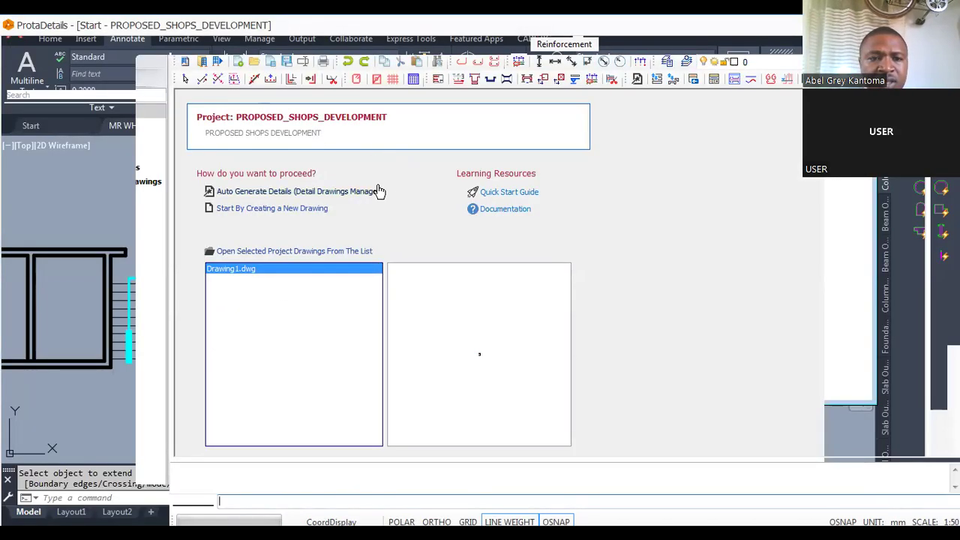
Step: Auto-generate form plan, column application, elevation, schedule and beam elevation details for all three storeys at 1:50, and insert them in the drawing
left_click(330, 192)
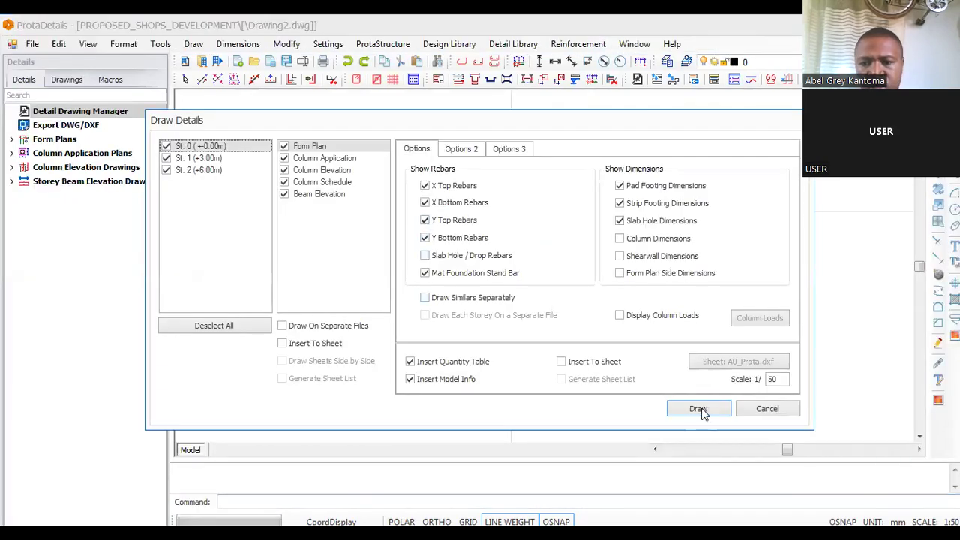
left_click(701, 410)
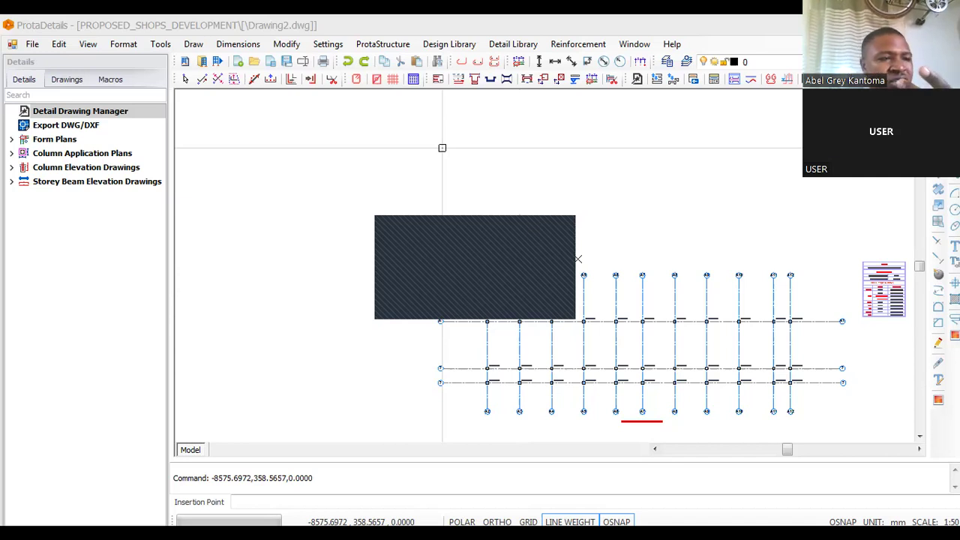
left_click(480, 310)
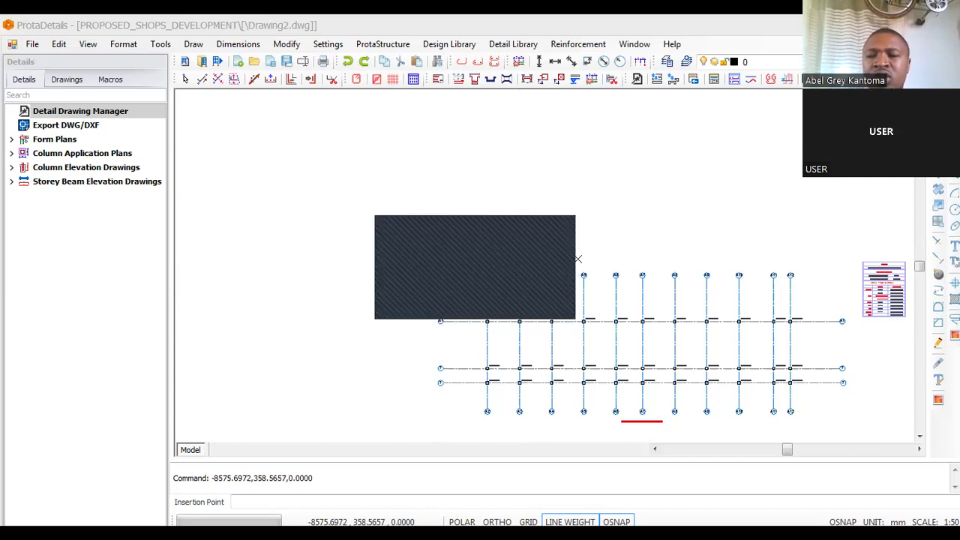
key("Escape")
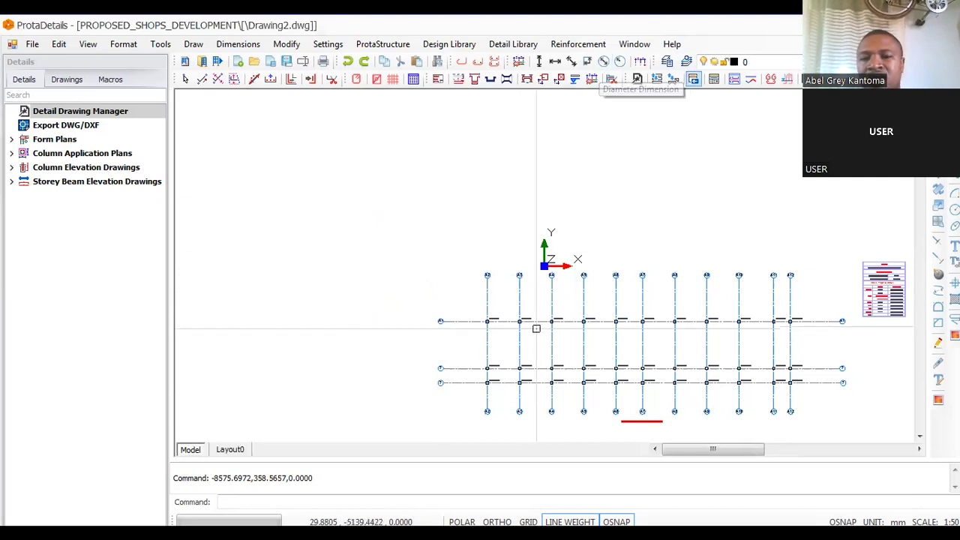
Step: Examine the generated form plans and column application plans for the three storeys
scroll(484, 275, "down", 5)
scroll(338, 286, "up", 8)
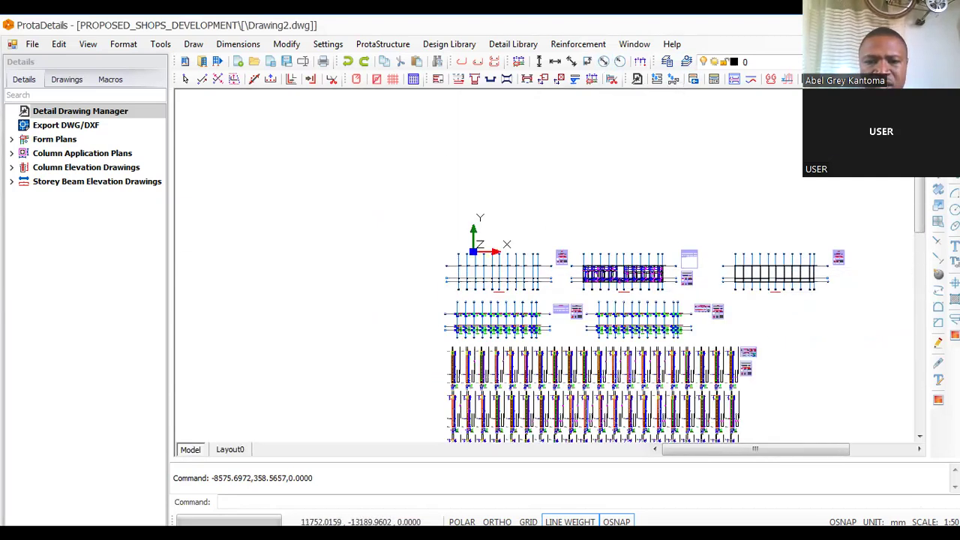
scroll(338, 286, "down", 6)
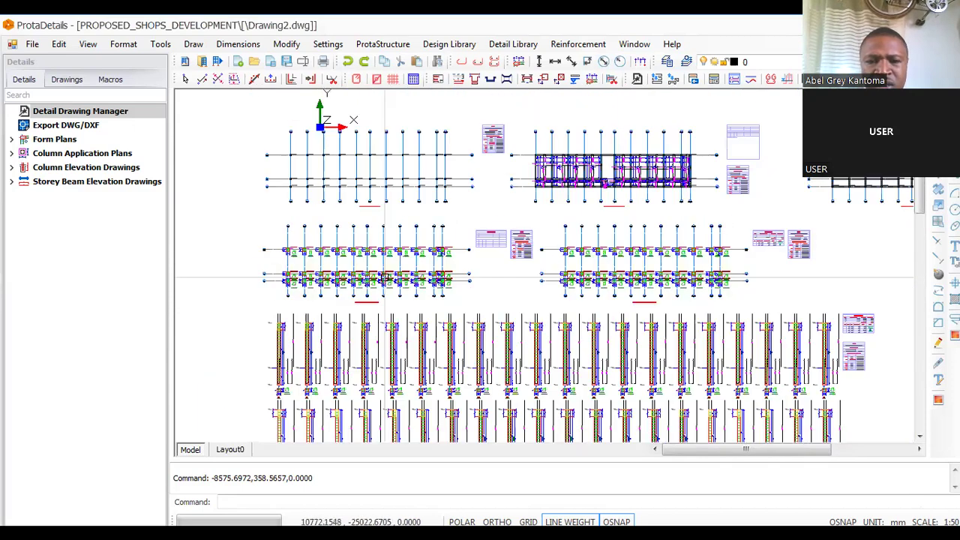
scroll(484, 225, "down", 3)
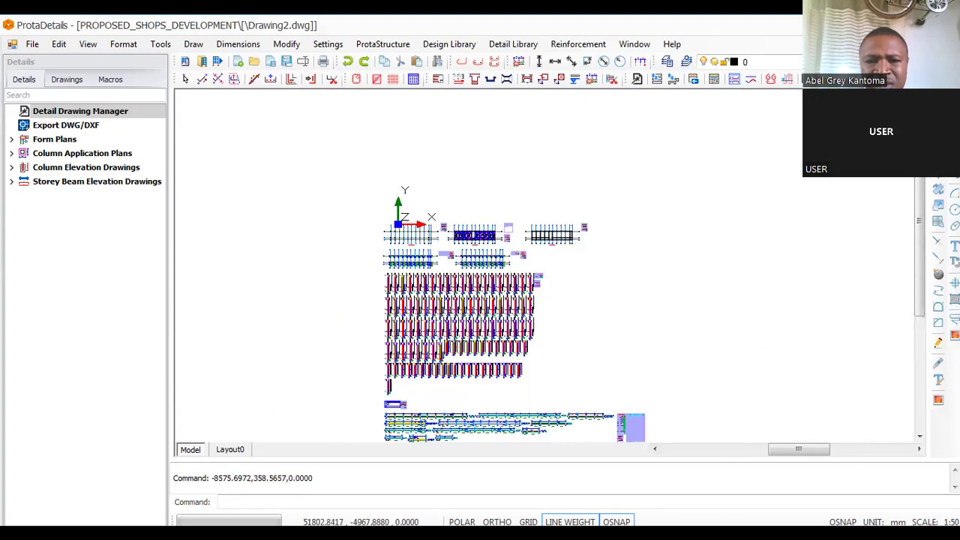
scroll(499, 223, "up", 5)
scroll(450, 206, "up", 8)
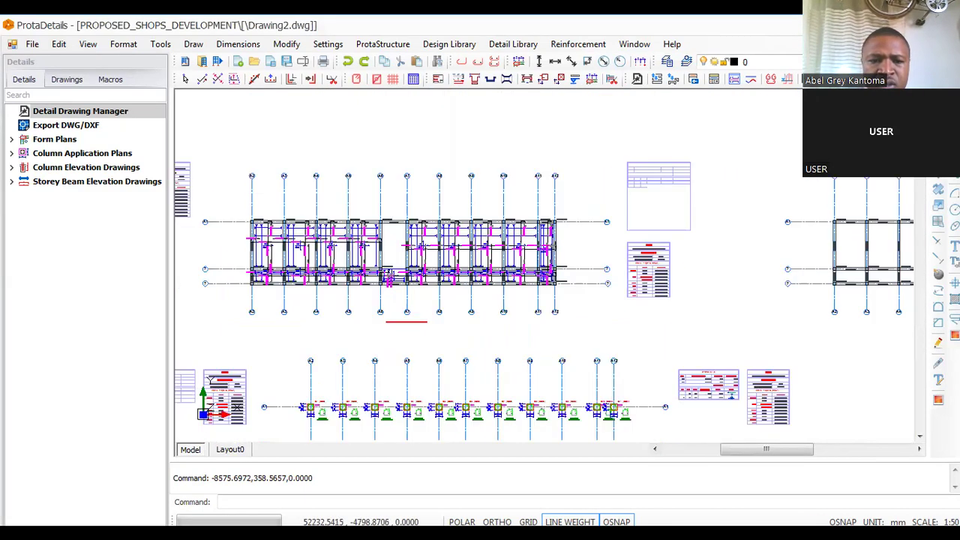
scroll(519, 167, "down", 3)
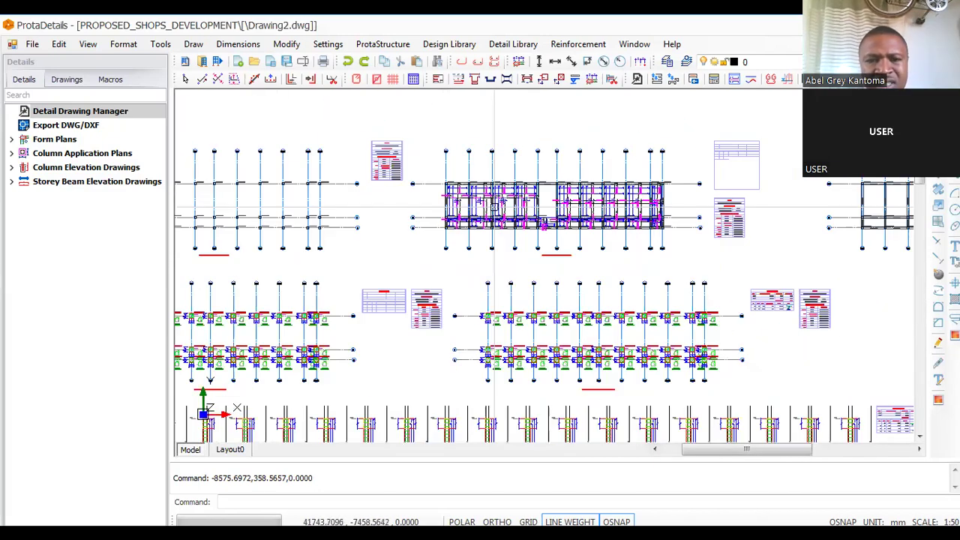
scroll(507, 344, "up", 2)
scroll(348, 270, "down", 2)
scroll(461, 186, "down", 2)
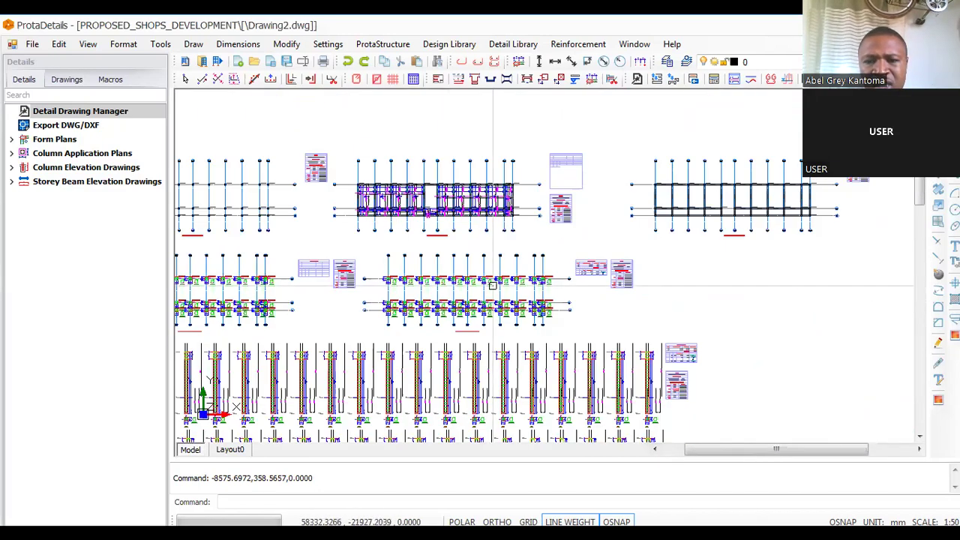
Step: Examine the generated column elevations, column schedule and storey beam elevations in the drawing
scroll(450, 270, "up", 5)
scroll(340, 269, "down", 4)
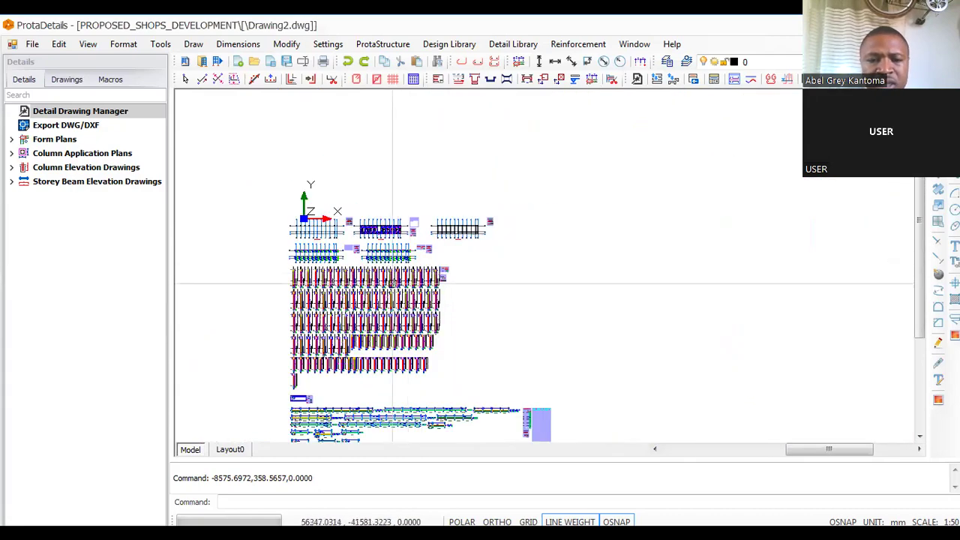
scroll(392, 322, "down", 2)
scroll(235, 318, "up", 4)
scroll(236, 318, "up", 2)
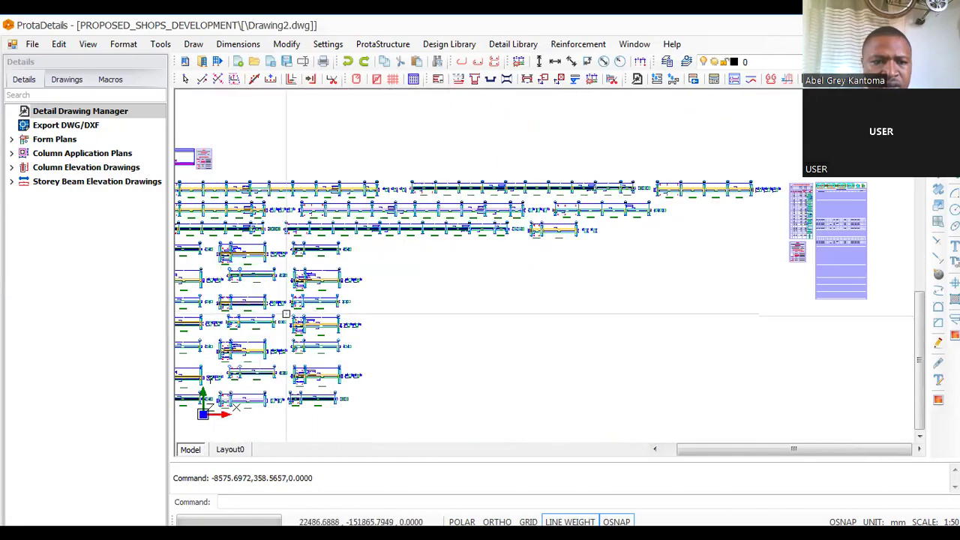
scroll(185, 277, "up", 3)
scroll(454, 302, "down", 3)
scroll(349, 145, "up", 4)
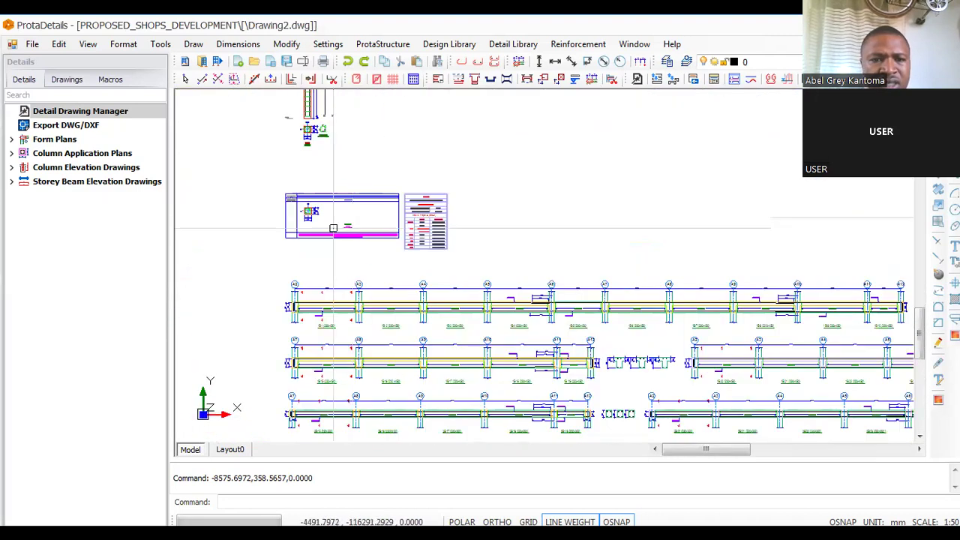
Step: Draw the Foundation form plan separately at scale 1:50 and insert it in the empty area below the beam elevations
left_click(12, 142)
left_click(71, 157)
right_click(70, 157)
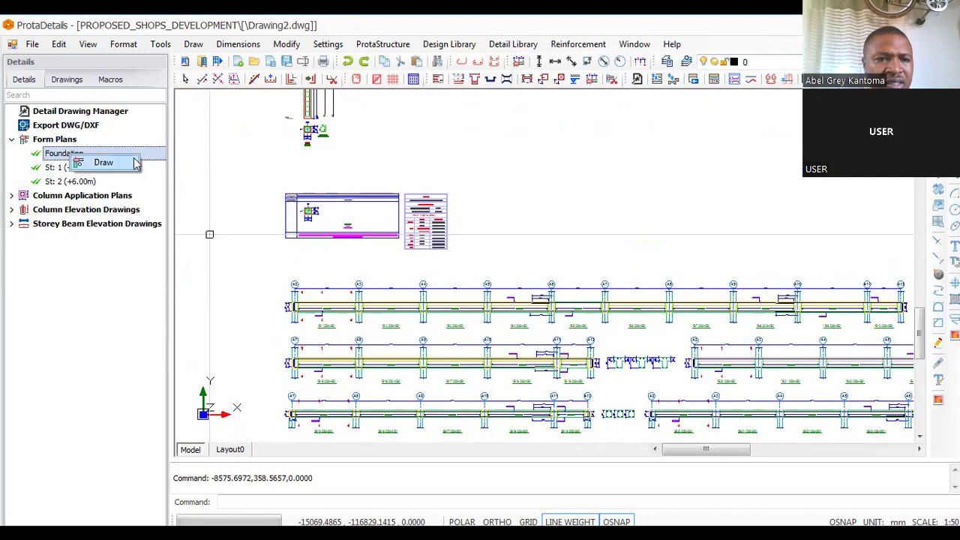
left_click(123, 162)
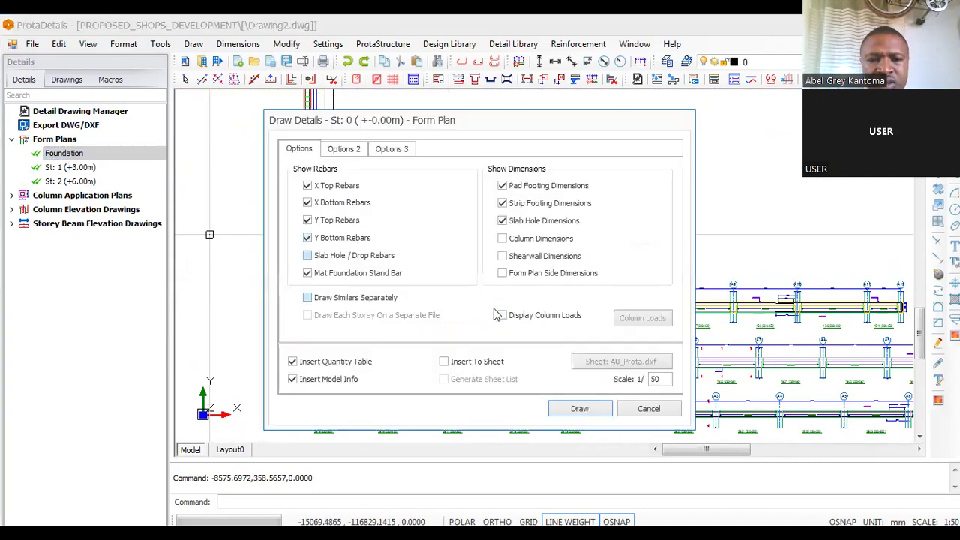
left_click(568, 408)
scroll(335, 190, "down", 6)
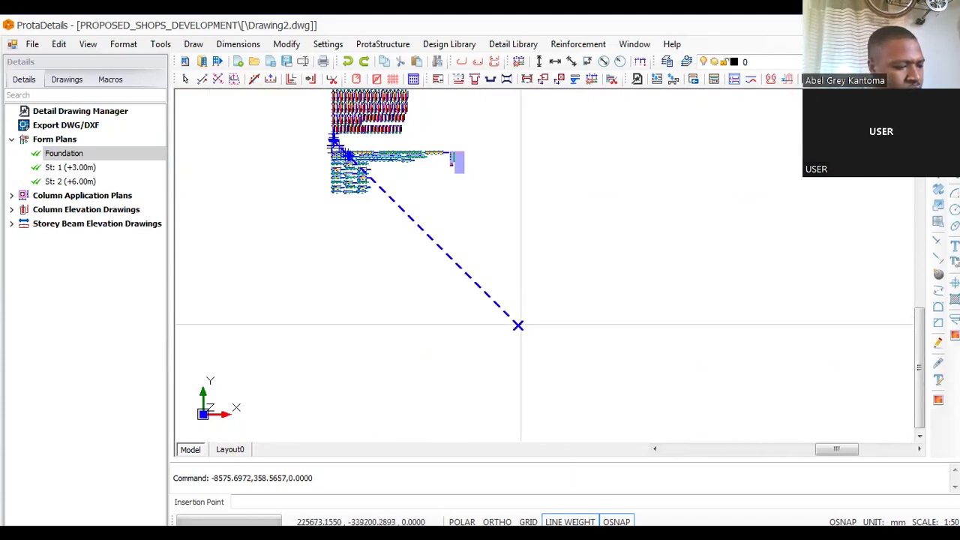
left_click(528, 320)
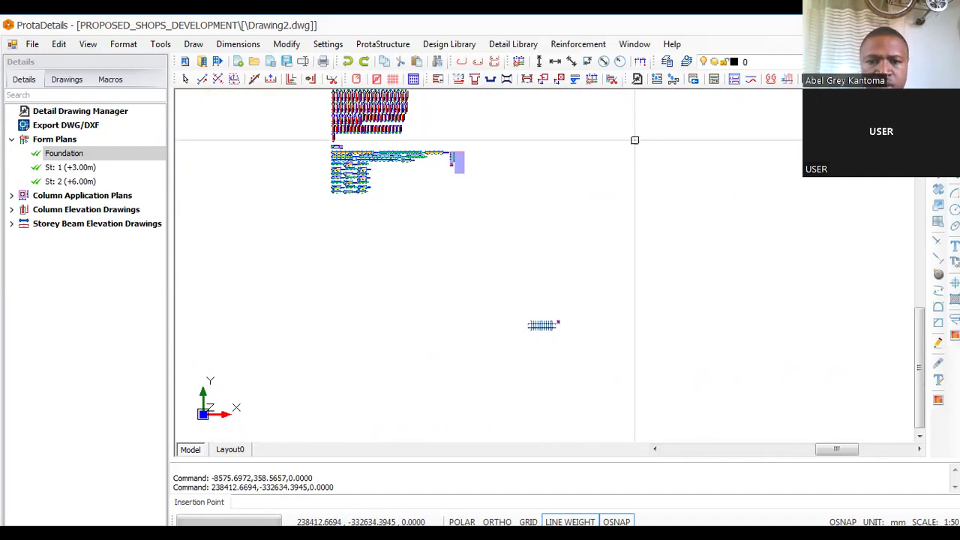
left_click(540, 326)
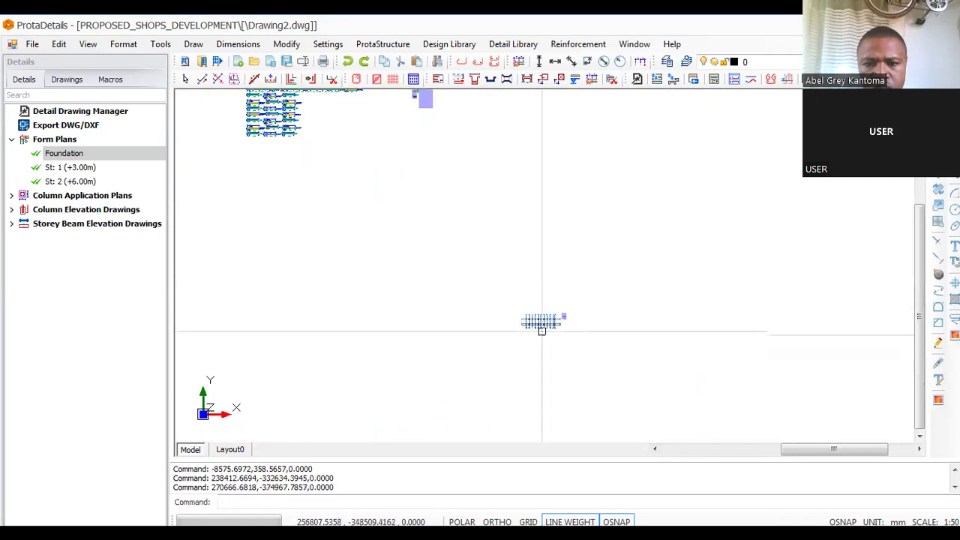
Step: Inspect the separately inserted foundation plan, the column application plans and the column elevations below them
scroll(540, 326, "up", 10)
scroll(575, 361, "down", 10)
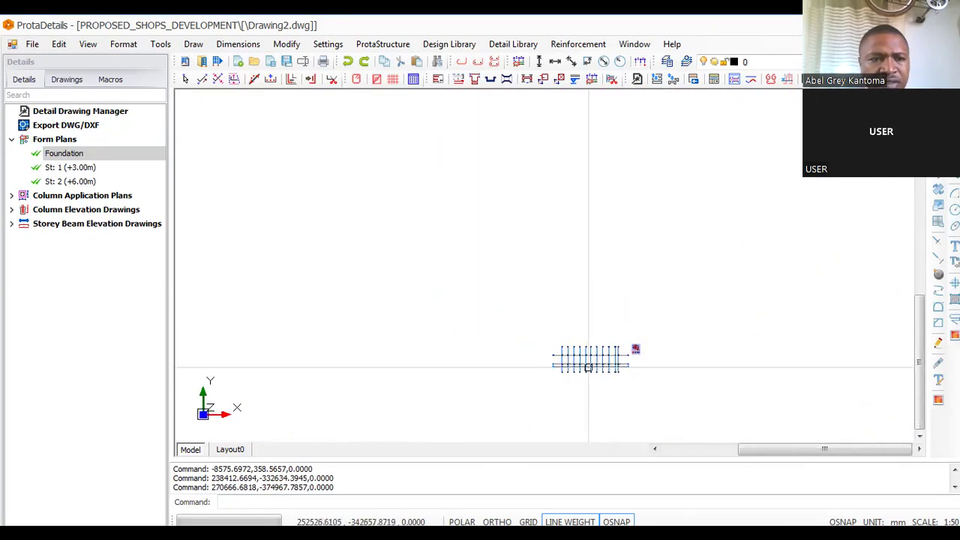
scroll(410, 183, "up", 10)
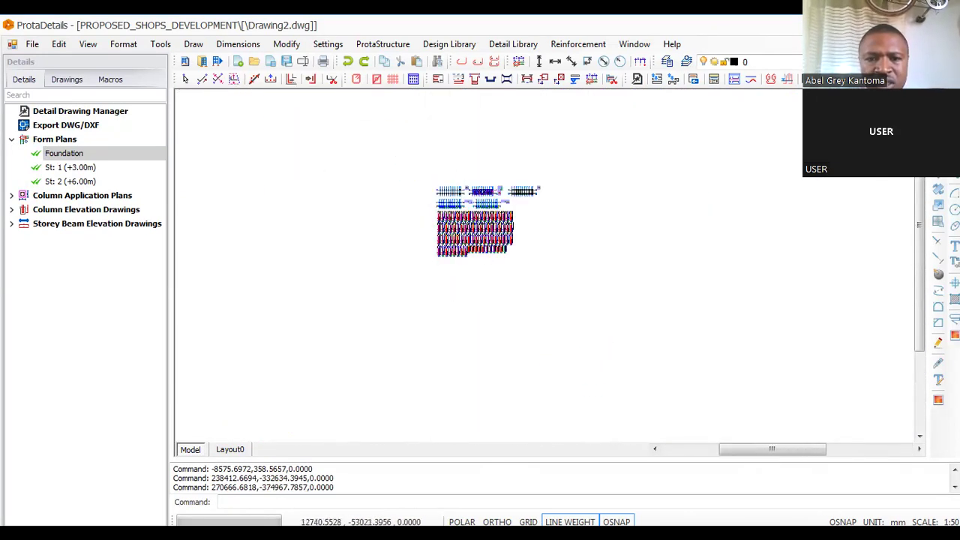
scroll(336, 197, "up", 2)
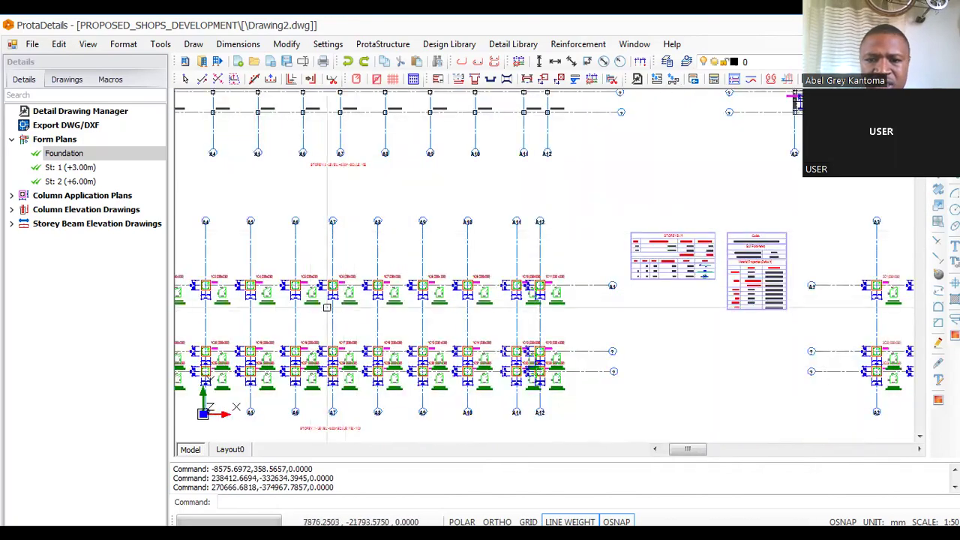
scroll(308, 329, "down", 3)
scroll(513, 311, "up", 2)
scroll(520, 334, "down", 5)
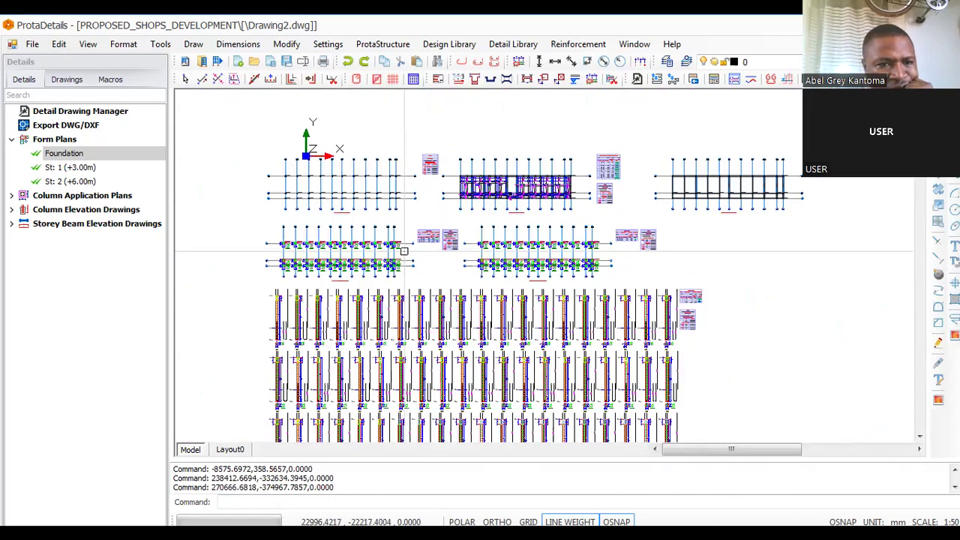
scroll(317, 246, "up", 6)
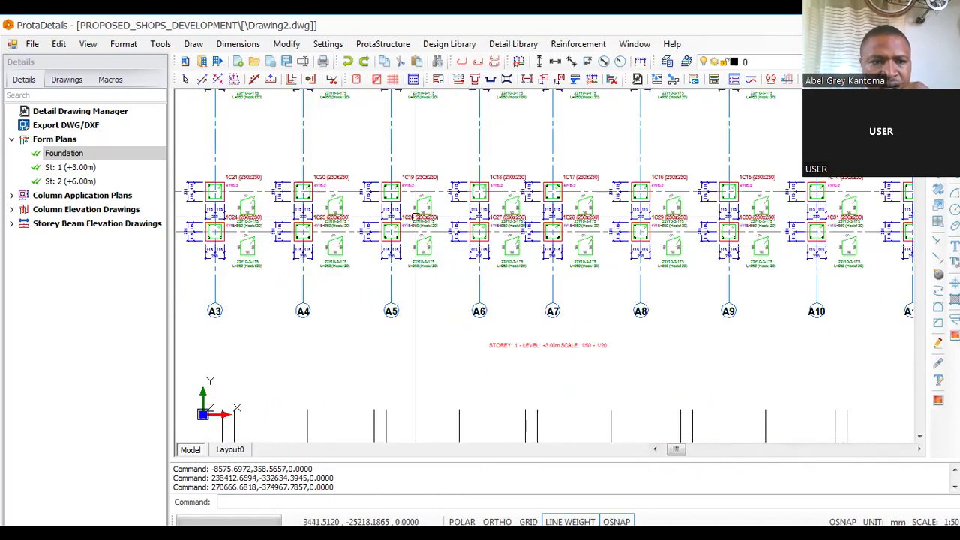
scroll(416, 423, "down", 3)
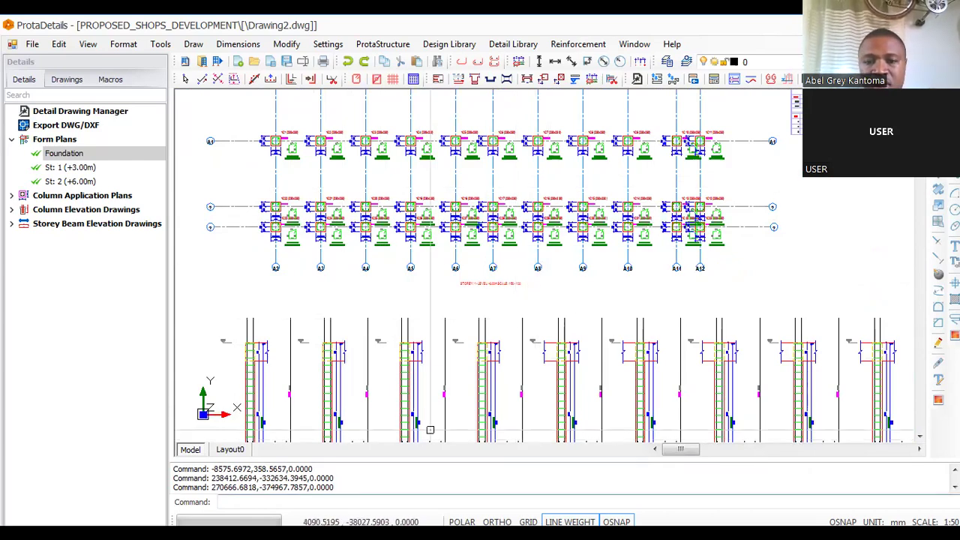
scroll(502, 170, "down", 5)
scroll(450, 191, "up", 4)
scroll(439, 210, "down", 2)
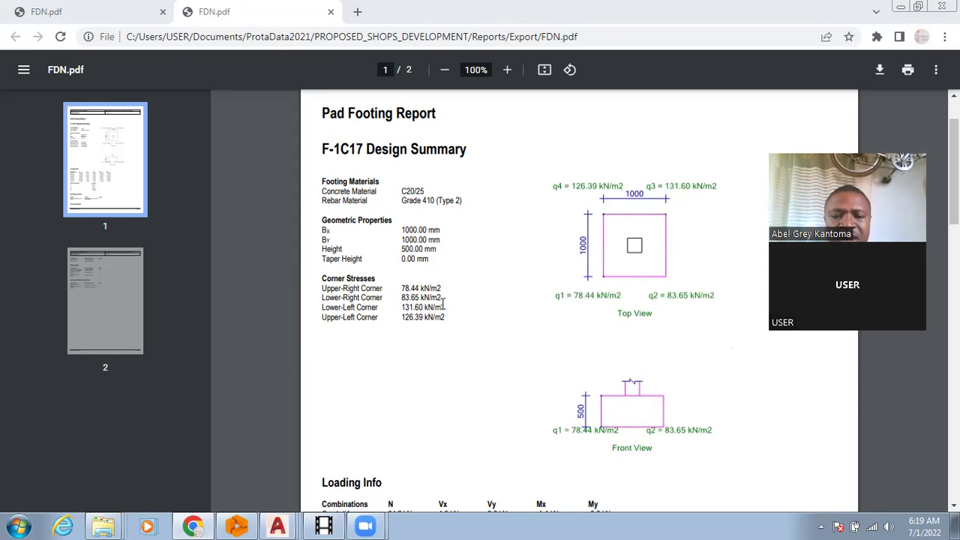
Step: Review the pad footing report FDN.pdf for footing F-1C17, from the design summary through the loading, soil stress, shear and bending checks
scroll(683, 351, "down", 5)
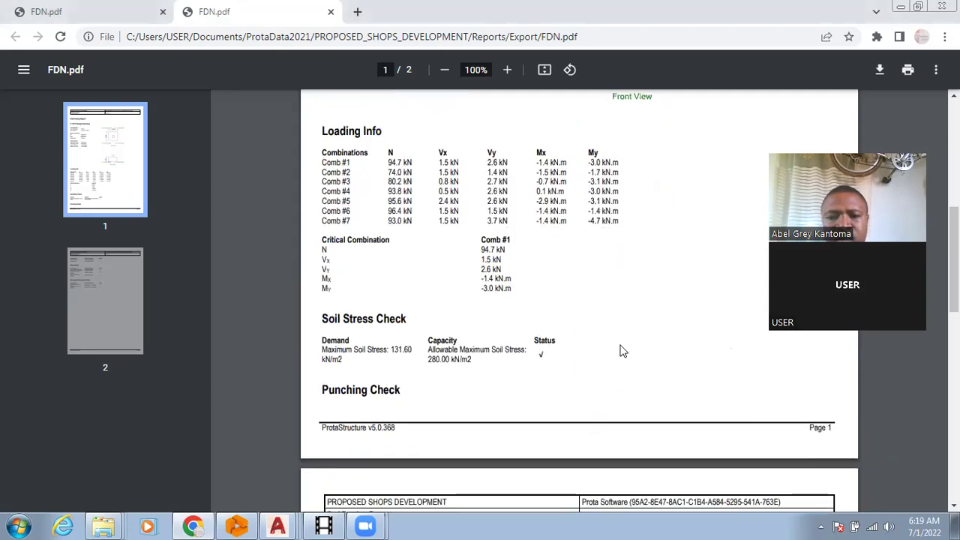
scroll(594, 314, "down", 5)
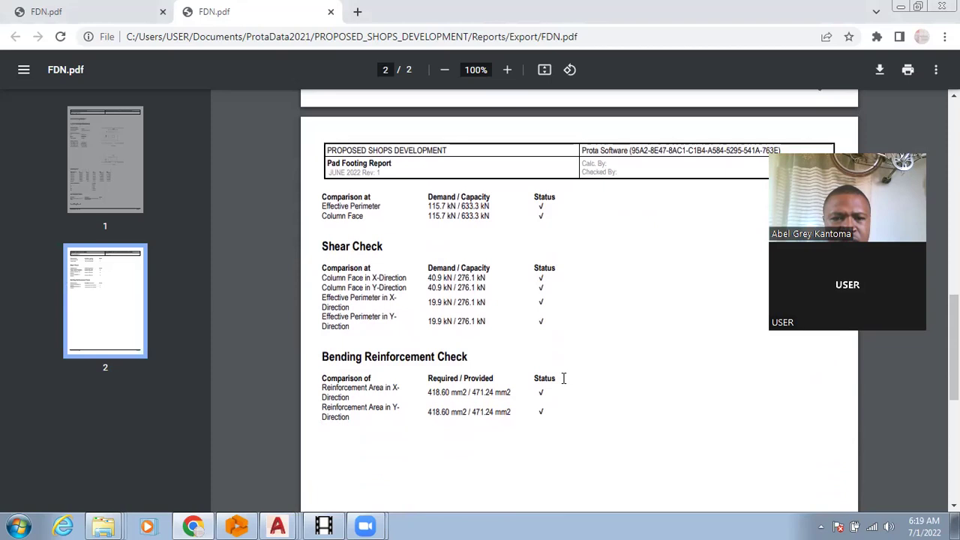
scroll(562, 378, "up", 10)
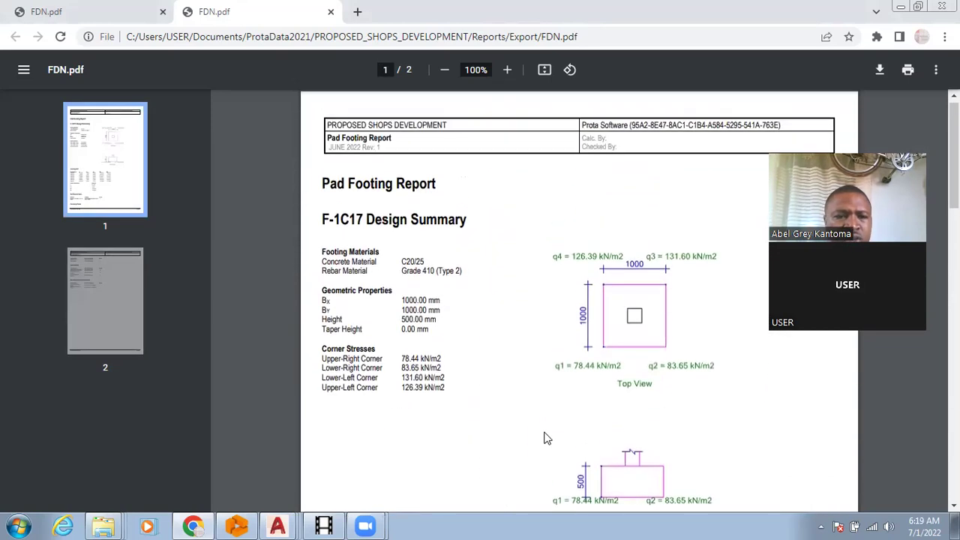
Step: Switch to the AutoCAD drawing MR WHITE 3 DUPLEX STRUCTURE and trim two surplus wall line segments in the stripped plan
mouse_move(262, 525)
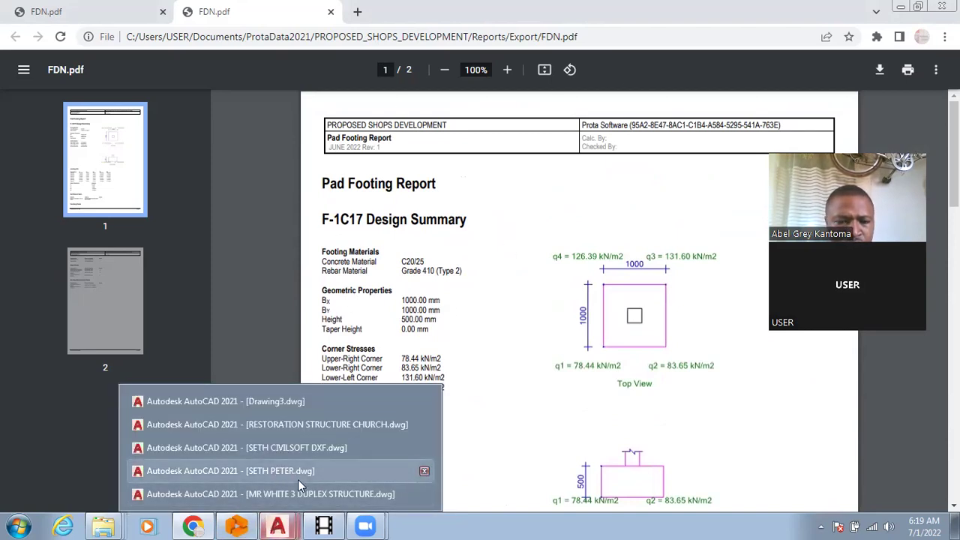
left_click(303, 502)
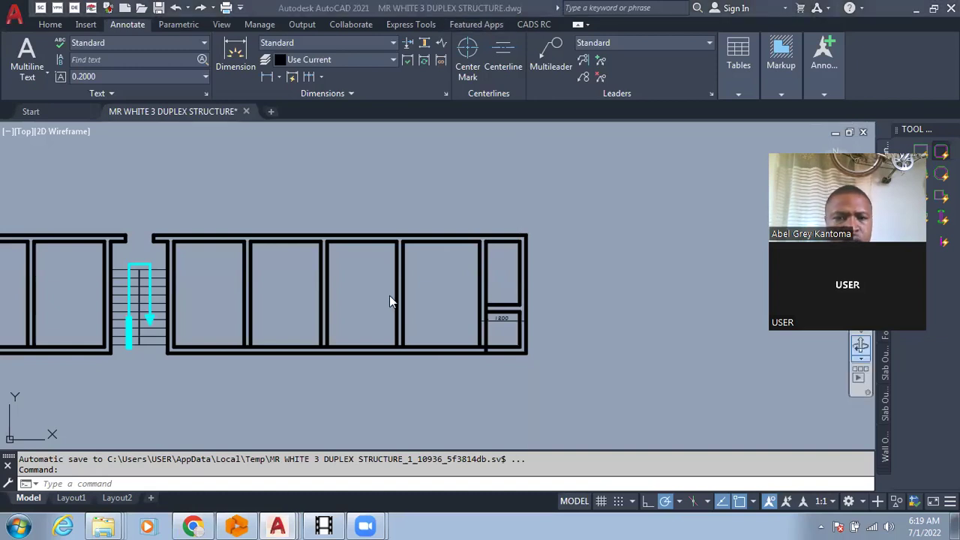
scroll(300, 275, "down", 5)
scroll(364, 284, "up", 6)
scroll(300, 289, "down", 2)
scroll(251, 353, "up", 6)
type("tr")
key("Return")
scroll(256, 340, "up", 2)
left_click(270, 321)
scroll(277, 331, "down", 1)
scroll(239, 347, "down", 6)
scroll(330, 359, "up", 6)
left_click(431, 293)
scroll(308, 359, "down", 8)
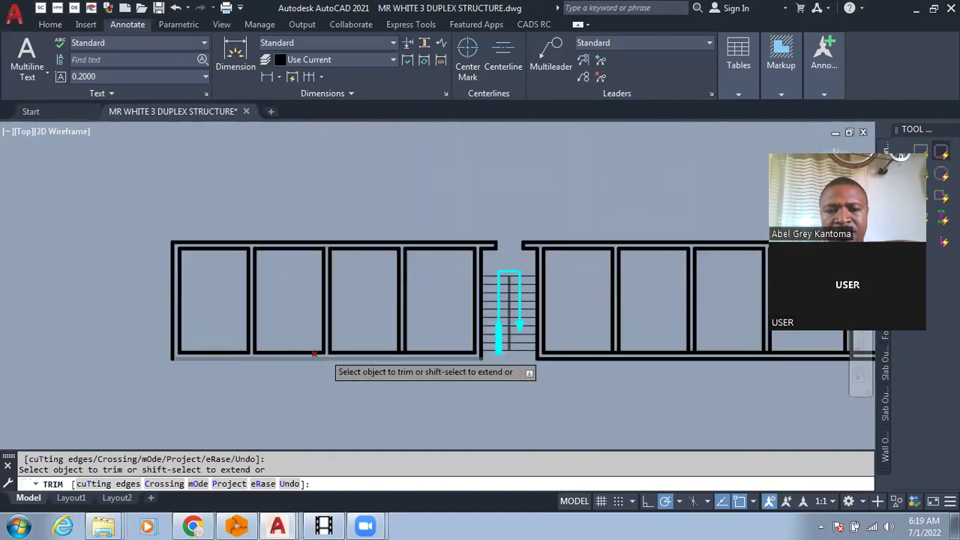
Step: Erase the two wall end lines at the opening above the staircase and the short inner face line of the right-hand wall stub
scroll(314, 355, "up", 5)
scroll(317, 337, "up", 2)
scroll(312, 366, "down", 3)
scroll(381, 272, "up", 2)
scroll(390, 230, "down", 5)
scroll(364, 304, "up", 5)
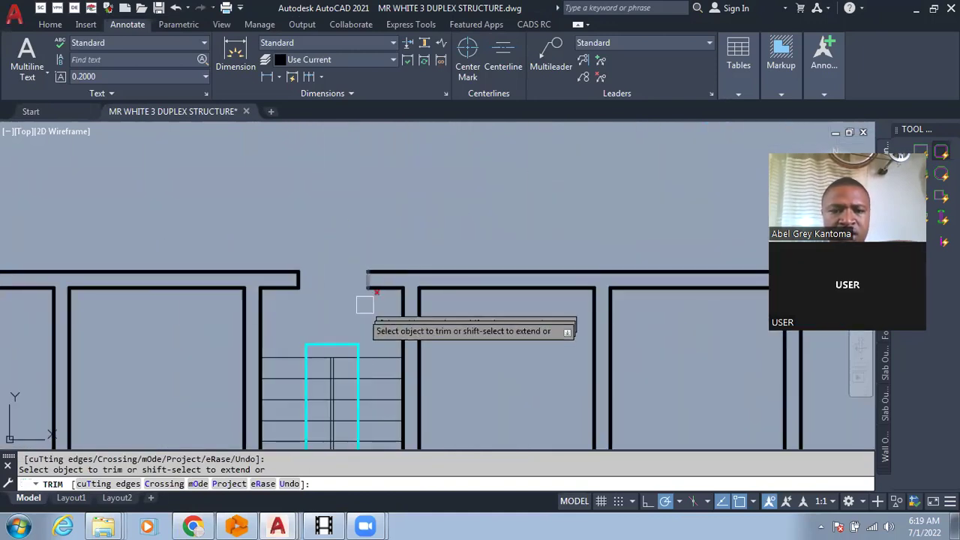
key("Escape")
key("Escape")
type("e")
key("Return")
left_click(271, 253)
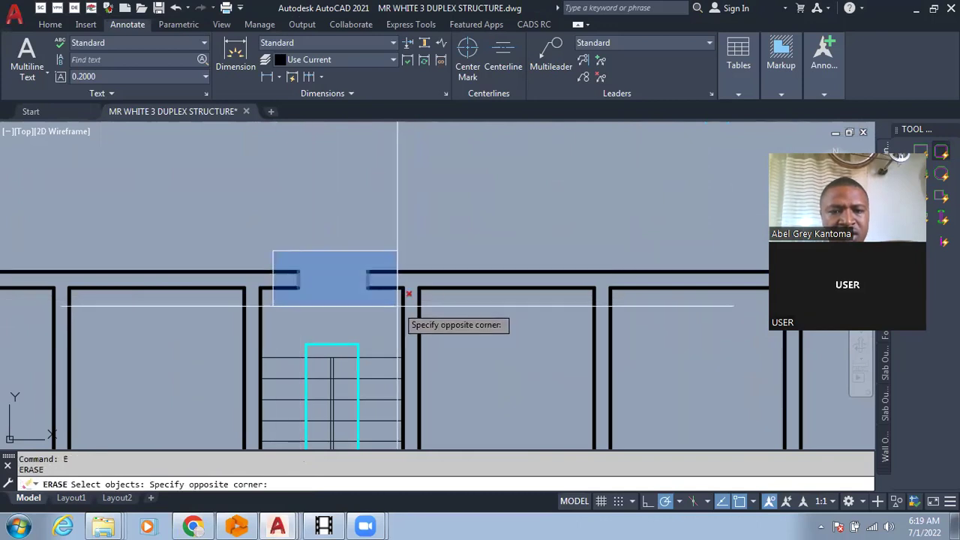
left_click(397, 300)
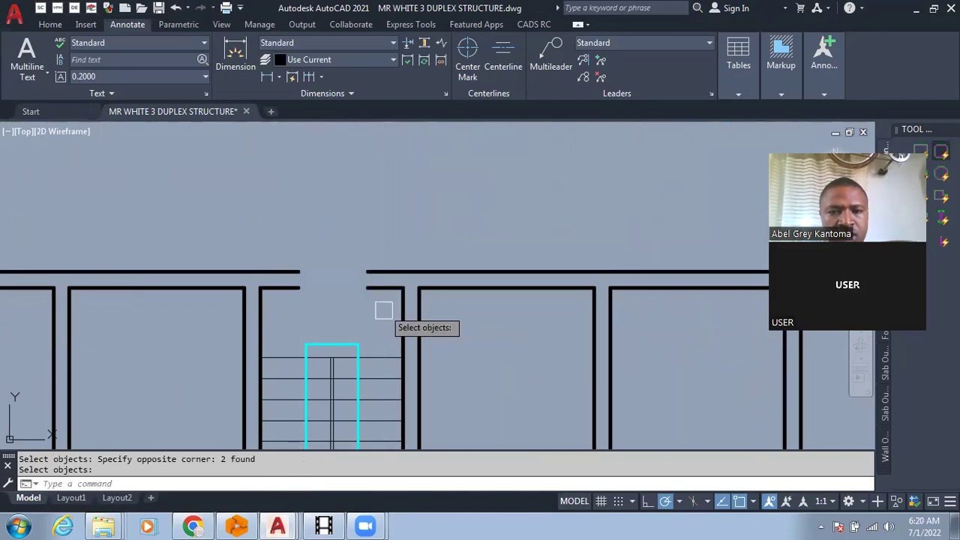
scroll(349, 316, "down", 1)
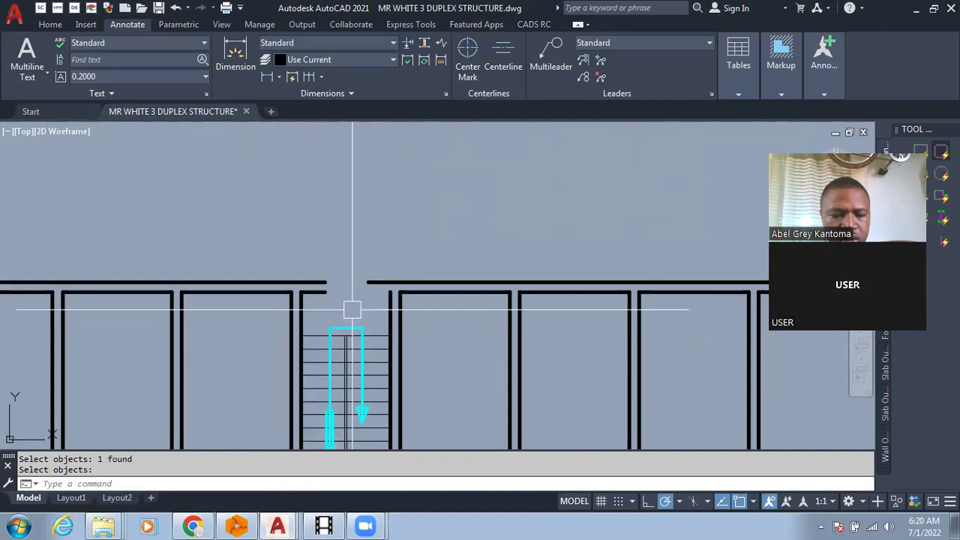
Step: Fillet the inner wall face line beside the stair opening to the staircase's right-hand wall line at zero radius
type("f")
key("Return")
scroll(352, 312, "up", 1)
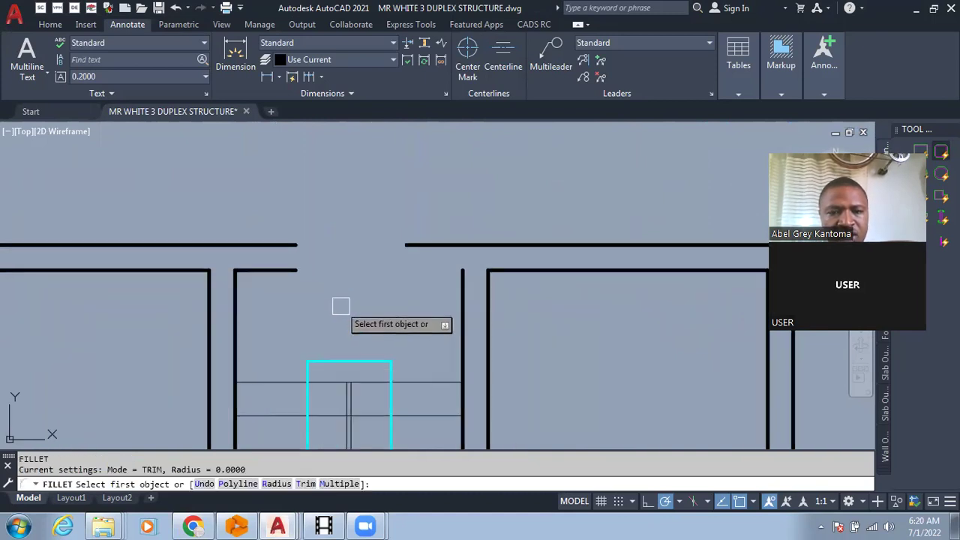
left_click(281, 268)
left_click(462, 304)
scroll(375, 300, "down", 8)
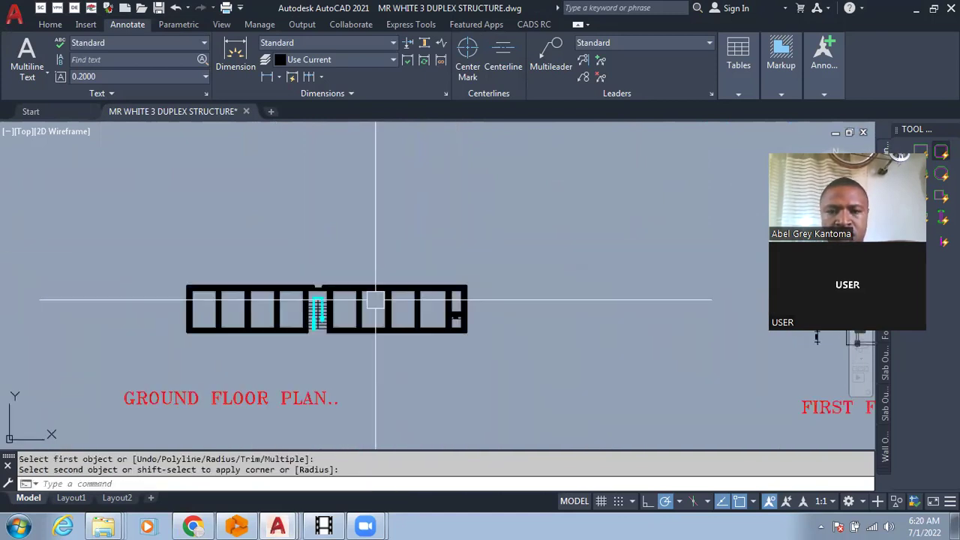
Step: Erase the outer top wall line right of the stair opening and fillet the remaining left-hand line to the building's right outer wall line
scroll(366, 308, "up", 5)
key("Escape")
type("e")
key("Return")
left_click(360, 290)
key("Return")
type("f")
key("Return")
left_click(180, 284)
scroll(280, 227, "down", 4)
scroll(422, 268, "up", 5)
left_click(422, 268)
scroll(452, 336, "down", 5)
Step: Erase the 1200 dimension and the cross-wall lines dividing the narrow room at the building's right end
scroll(495, 285, "up", 6)
type("e")
key("Return")
left_click(472, 315)
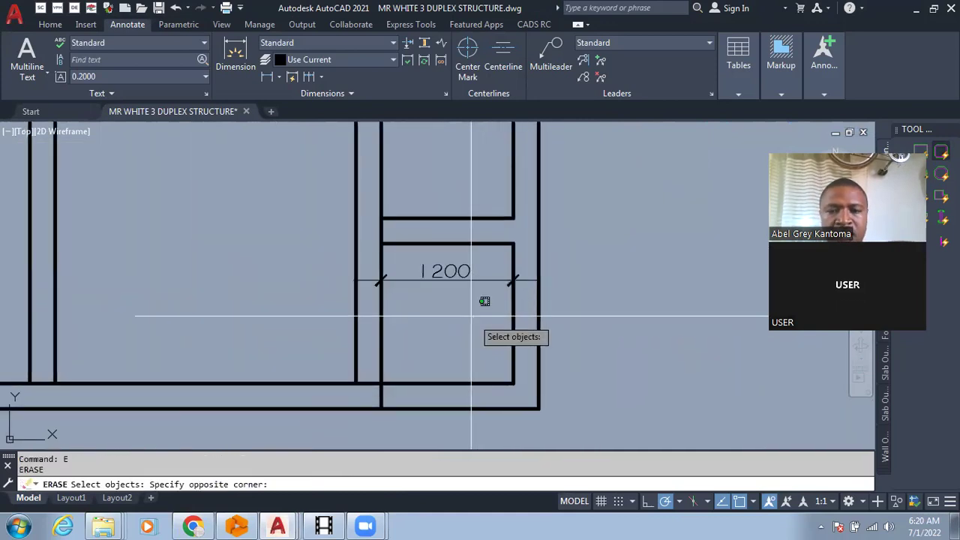
left_click(445, 177)
key("Return")
scroll(533, 325, "down", 2)
scroll(532, 325, "up", 2)
Step: Erase the lower inner face line of the right end wall and fillet the upper one to the bottom wall's inner line
type("e")
key("Return")
left_click(523, 314)
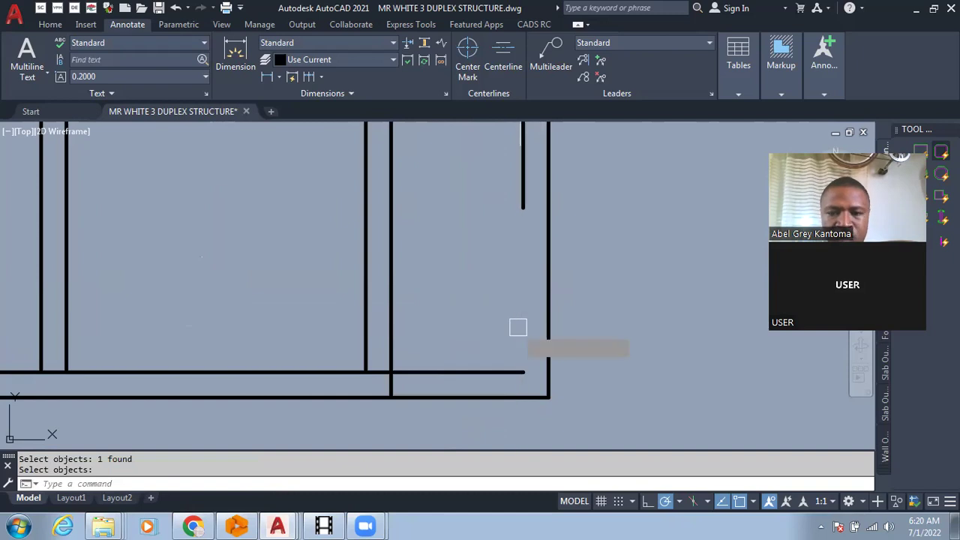
left_click(496, 372)
left_click(519, 195)
scroll(564, 223, "down", 4)
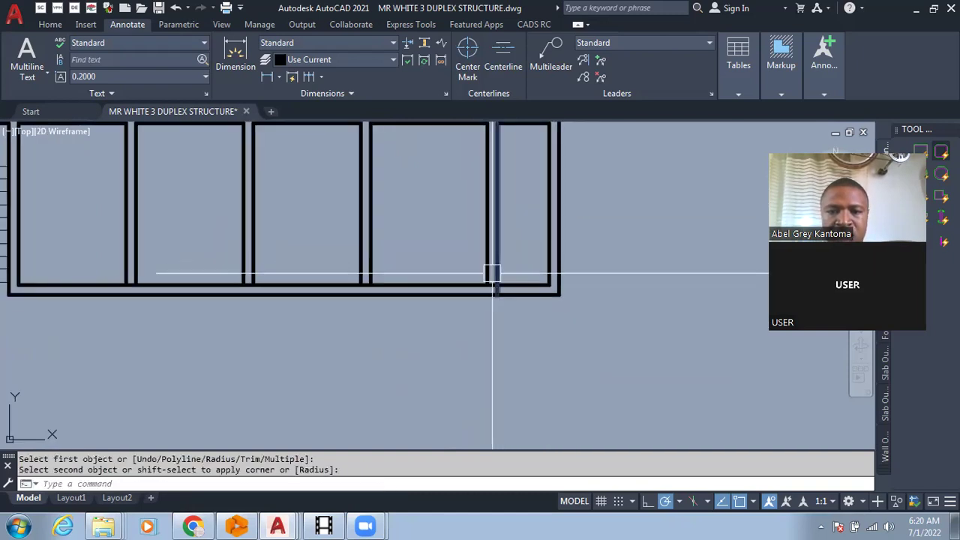
Step: Trim the surplus wall line segments where the narrow end room's partition meets the bottom wall
scroll(493, 277, "up", 6)
type("tr")
key("Return")
left_click(508, 318)
left_click(492, 293)
key("Escape")
key("Escape")
scroll(604, 278, "down", 5)
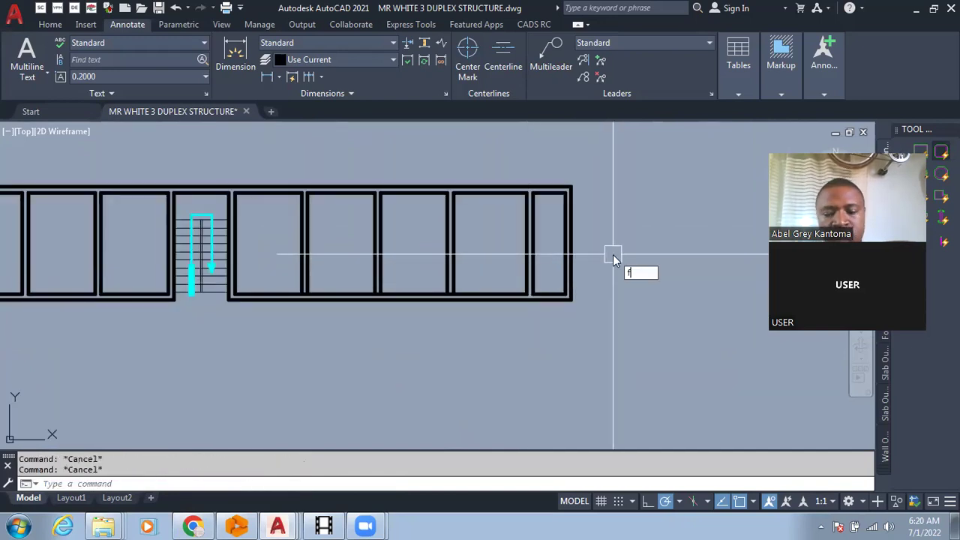
Step: Measure the first bay's horizontal width from the building's left outer wall line with a temporary linear dimension
type("dli")
key("Return")
scroll(542, 192, "up", 5)
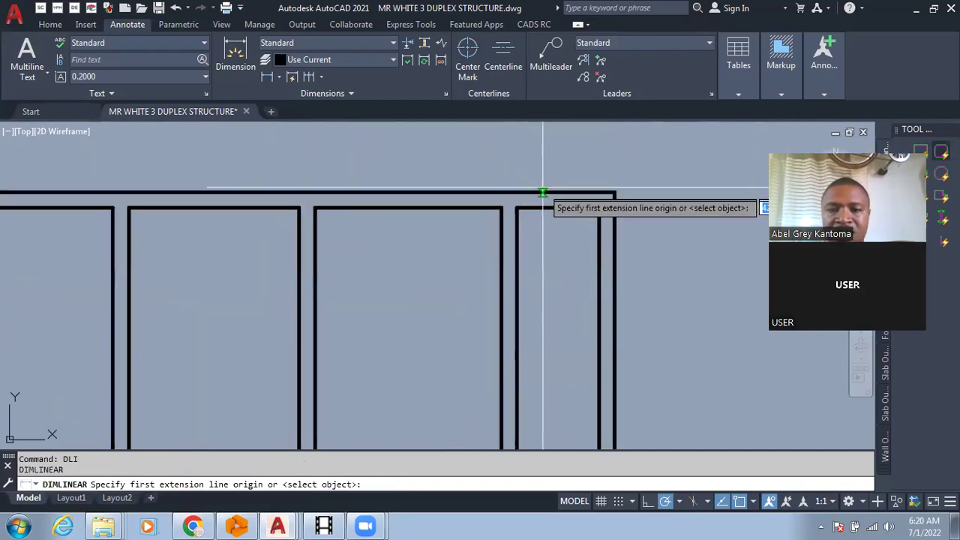
scroll(406, 264, "down", 6)
scroll(405, 264, "up", 6)
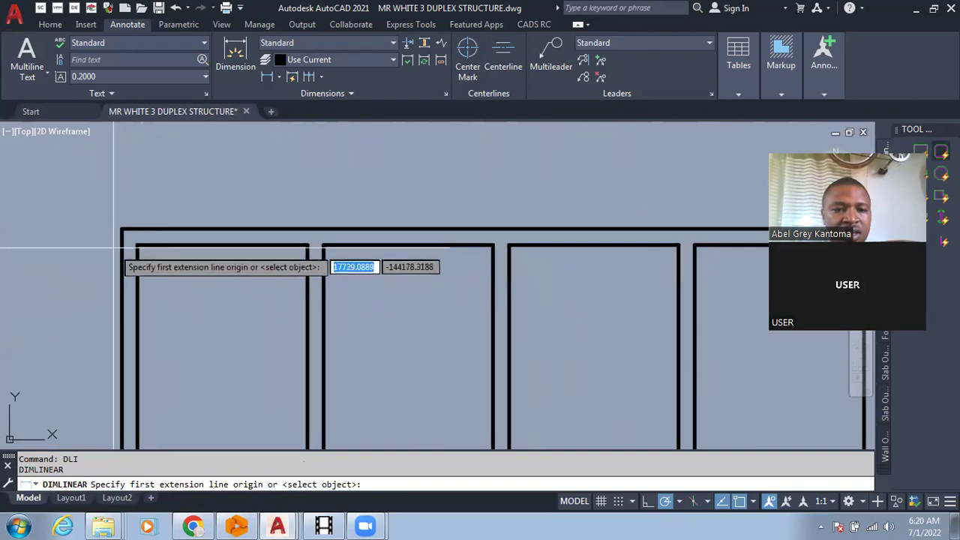
left_click(122, 255)
left_click(319, 282)
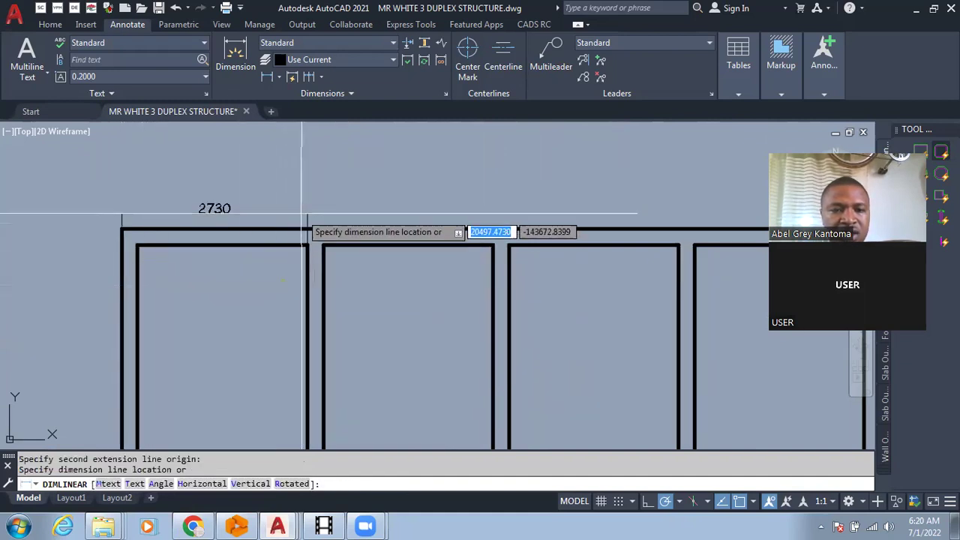
scroll(291, 209, "up", 2)
key("Escape")
Step: Measure the second bay's width between the matching partition wall faces with a temporary linear dimension
key("Return")
left_click(319, 331)
left_click(639, 357)
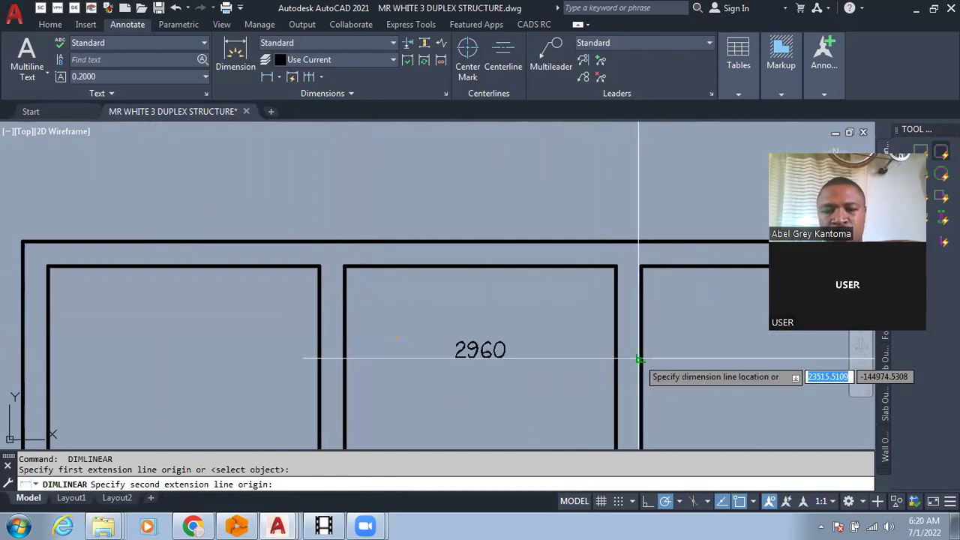
scroll(611, 268, "down", 3)
scroll(605, 278, "down", 3)
key("Escape")
Step: Measure the width of the narrow room at the building's right end with a linear dimension
scroll(585, 304, "up", 4)
type("dli")
key("Return")
left_click(522, 344)
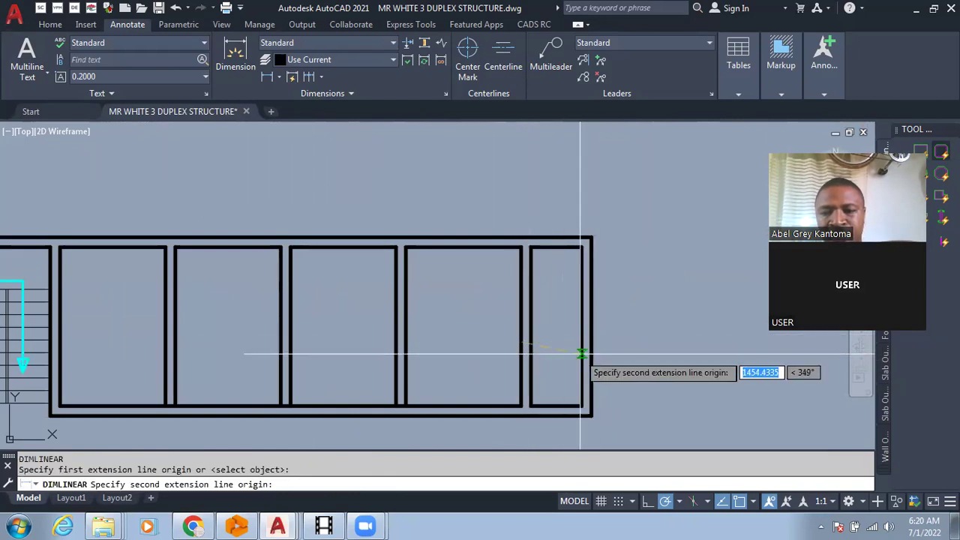
left_click(582, 353)
scroll(343, 348, "up", 4)
left_click(343, 349)
Step: Measure the width of the wide bay beside the narrow end room, including its partition walls
key("Return")
left_click(119, 309)
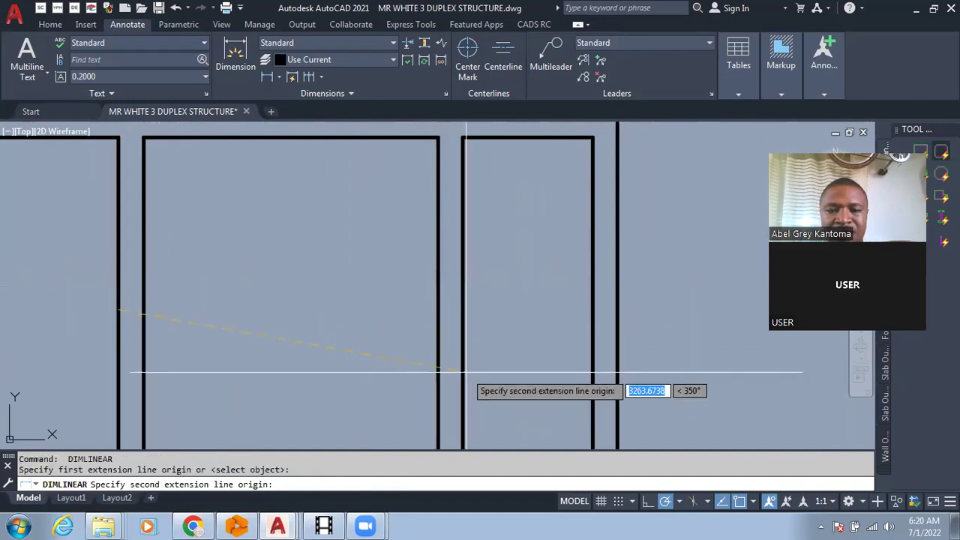
left_click(465, 371)
scroll(460, 283, "down", 5)
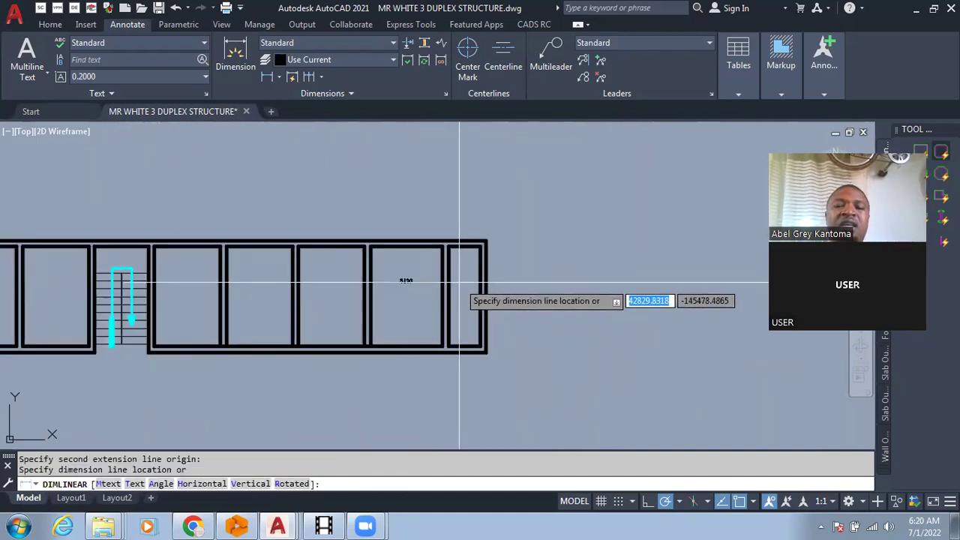
left_click(460, 284)
Step: Measure the building's depth from the top outer wall line to the bottom wall with a temporary linear dimension
key("Return")
scroll(409, 292, "up", 4)
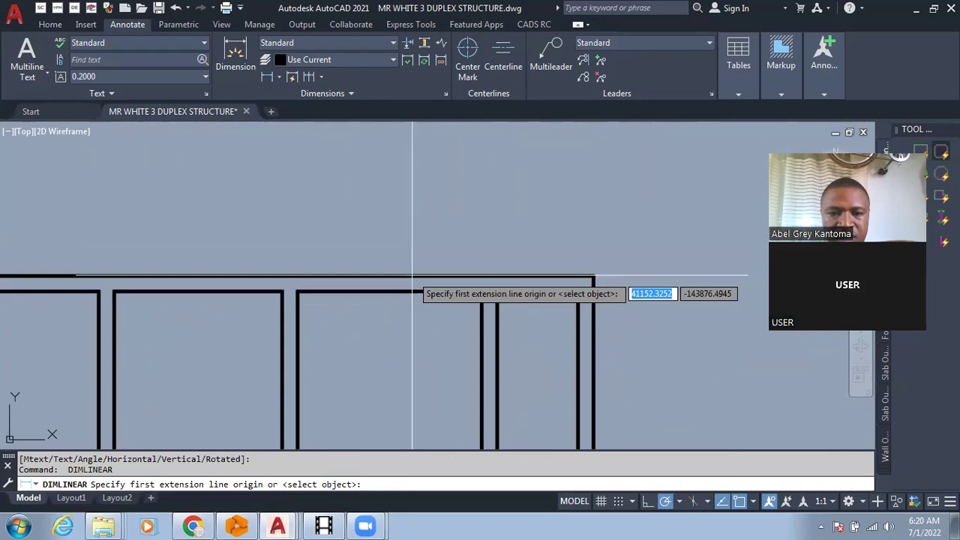
left_click(412, 275)
scroll(442, 228, "down", 4)
scroll(421, 366, "up", 6)
left_click(416, 396)
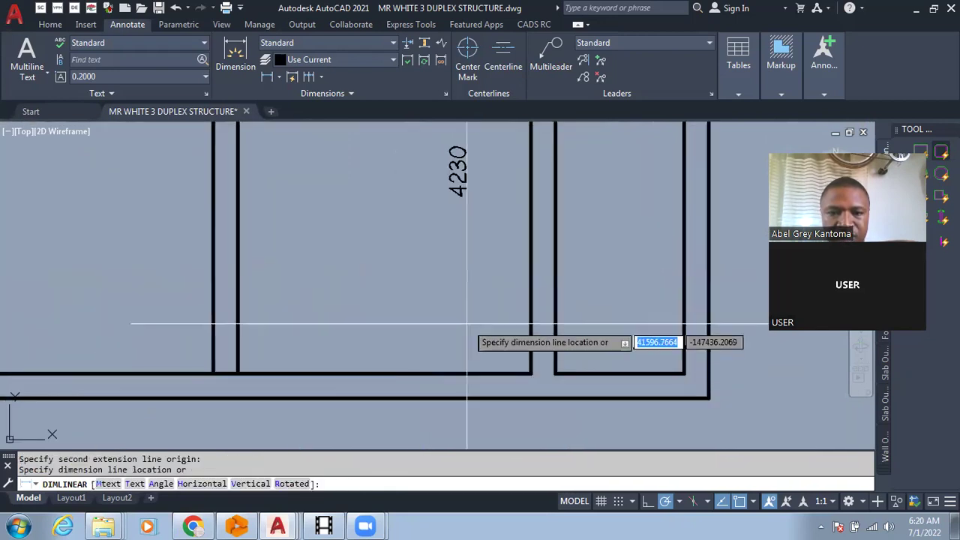
scroll(472, 300, "down", 5)
key("Escape")
Step: Trim the bottom wall's inner face line where it crosses the partition wall junctions of the stripped ground floor plan
scroll(609, 198, "up", 3)
scroll(609, 197, "up", 2)
scroll(614, 217, "down", 5)
scroll(627, 274, "up", 5)
scroll(621, 322, "down", 4)
scroll(512, 264, "up", 5)
type("tr")
key("Return")
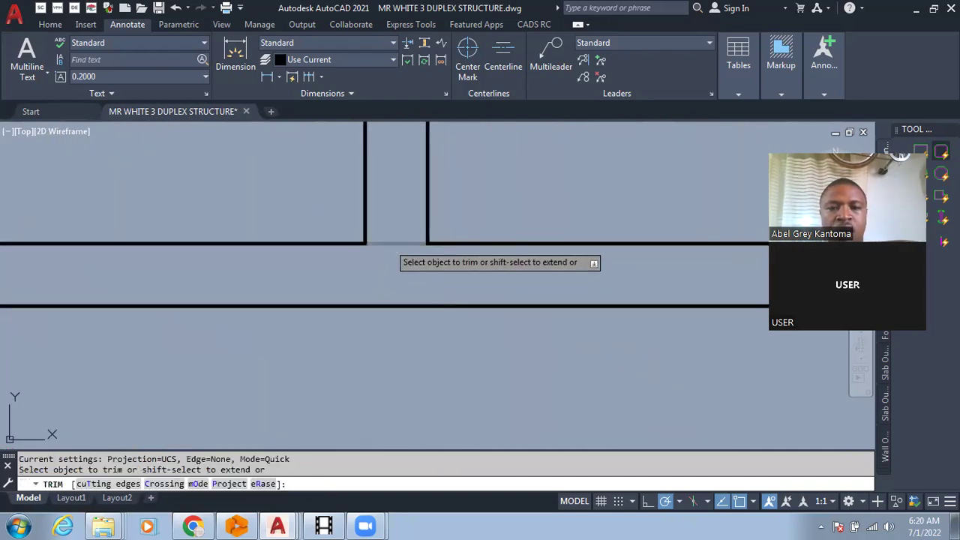
scroll(450, 277, "down", 3)
scroll(197, 265, "up", 3)
scroll(109, 258, "down", 3)
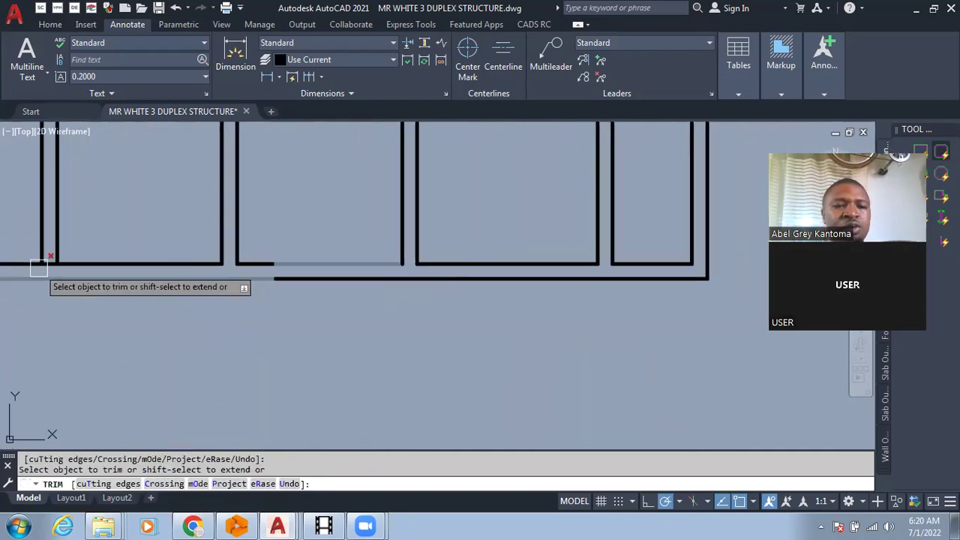
scroll(75, 263, "up", 3)
scroll(203, 285, "down", 5)
scroll(278, 304, "up", 2)
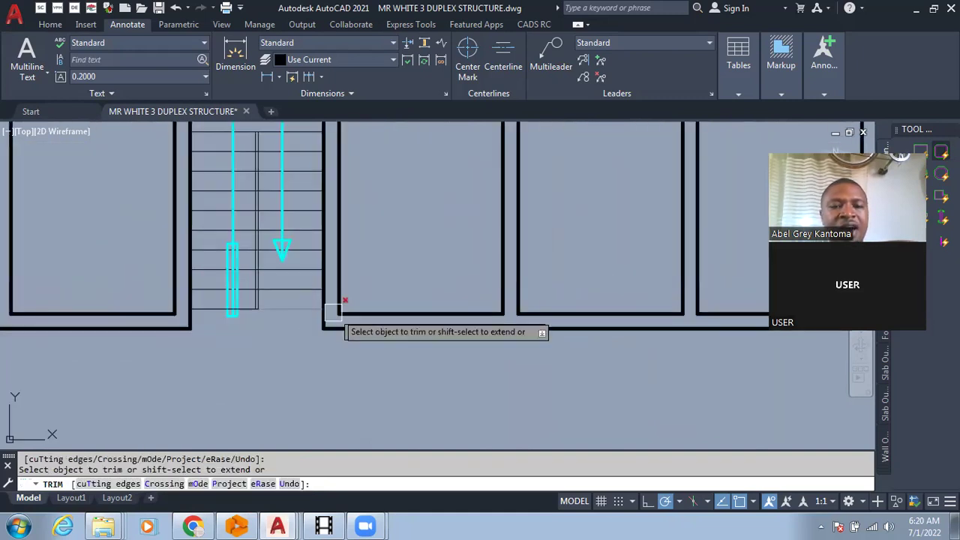
scroll(360, 323, "down", 5)
key("Escape")
Step: Copy the stripped ground floor and first floor plans with their titles straight down below the originals
scroll(420, 307, "down", 3)
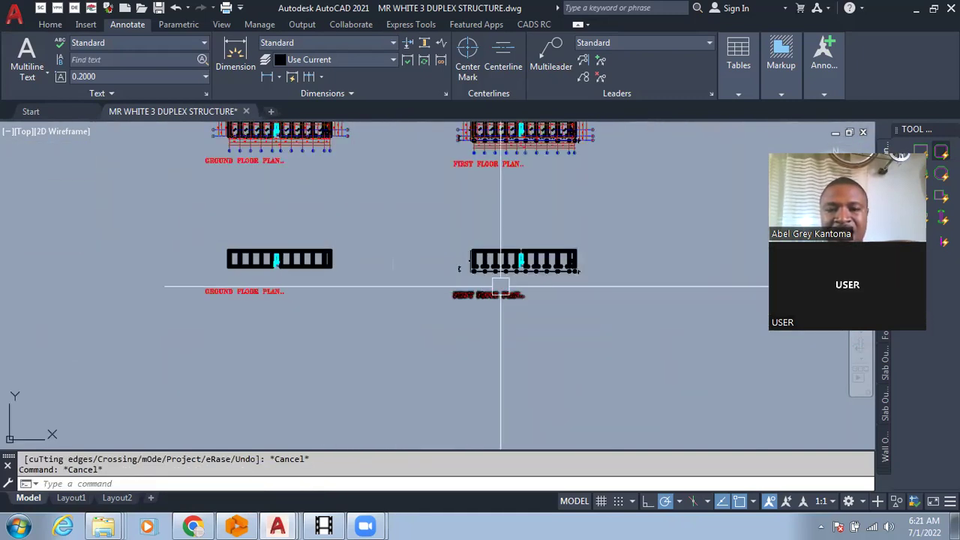
scroll(564, 272, "up", 3)
scroll(628, 302, "down", 4)
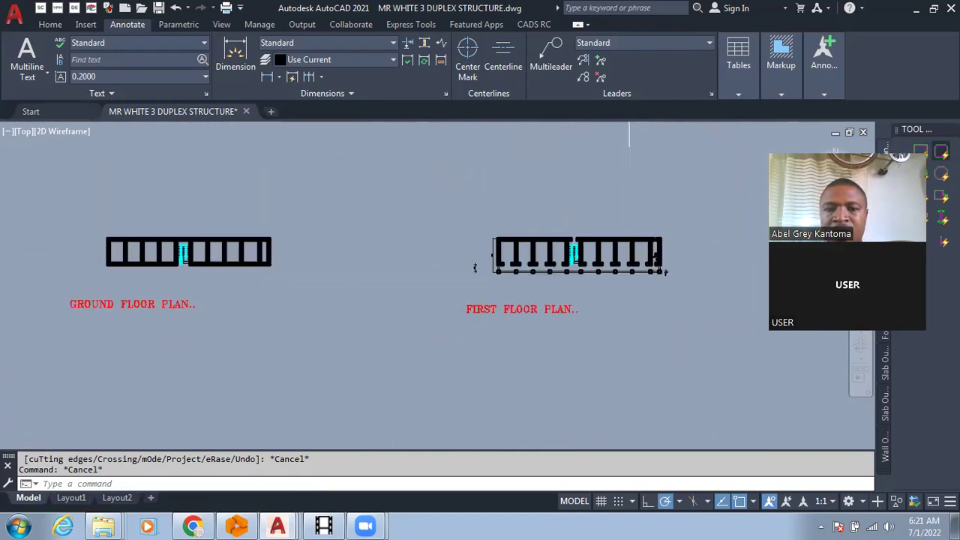
scroll(371, 303, "up", 4)
scroll(346, 318, "down", 2)
scroll(278, 273, "down", 2)
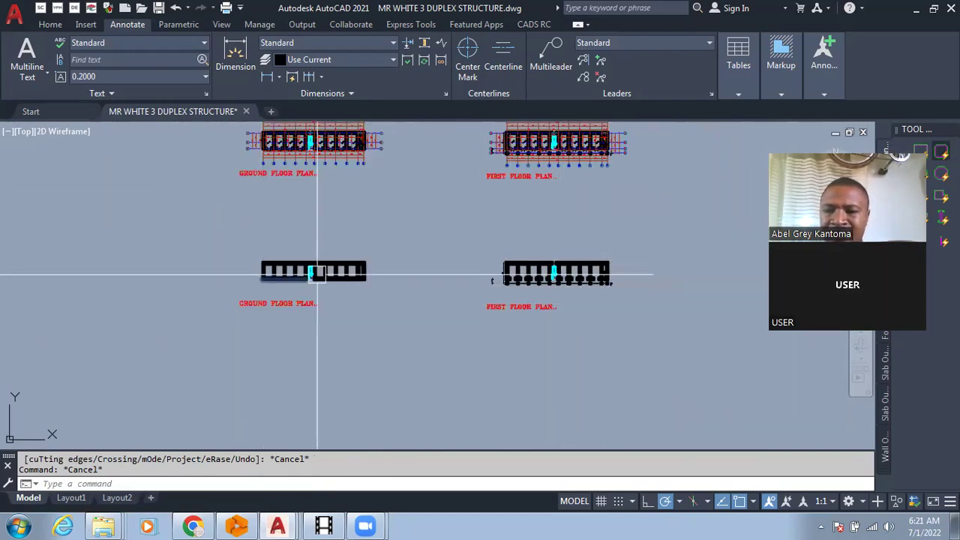
scroll(366, 261, "down", 2)
type("co")
key("Return")
left_click(562, 236)
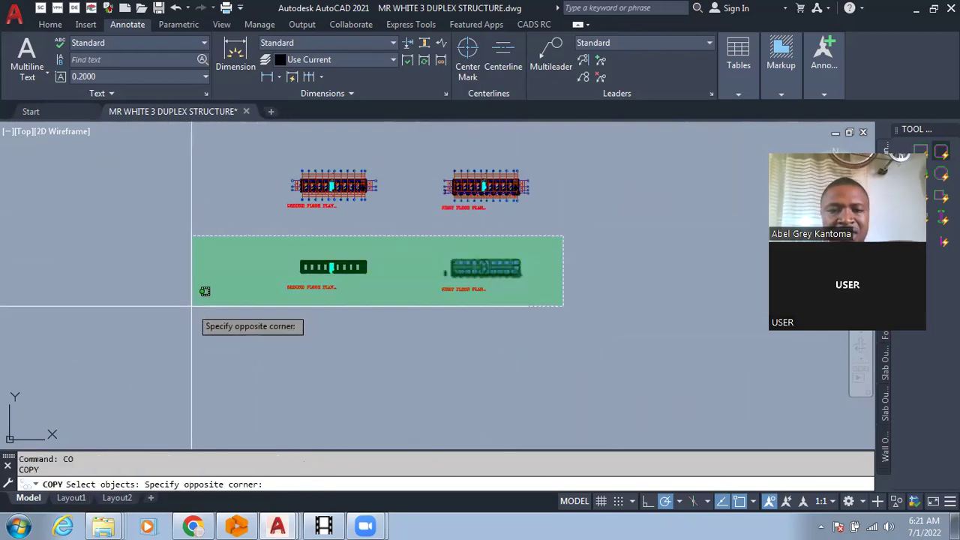
left_click(192, 330)
key("Return")
left_click(565, 227)
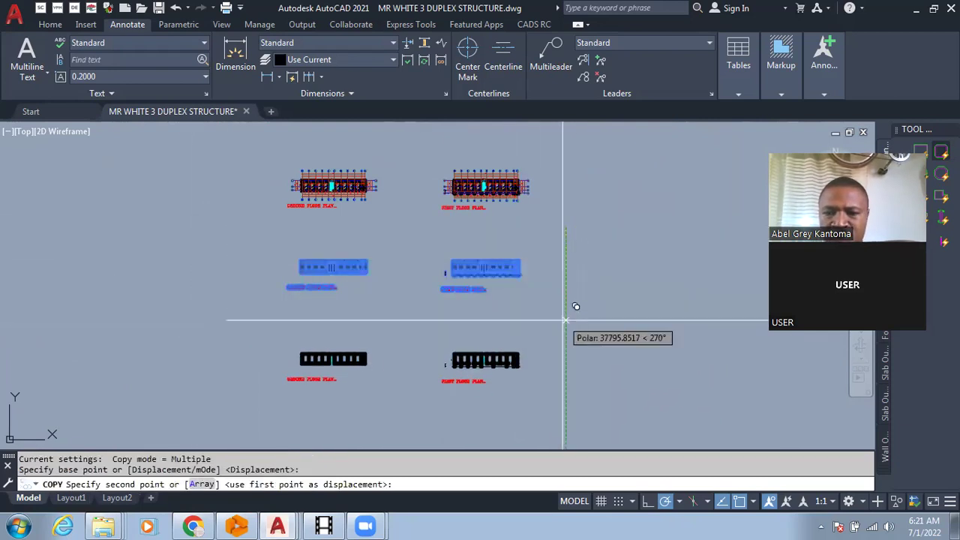
key("Escape")
Step: Change the colour of the copied first floor plan's walls, stairs and dimensions to Blue
scroll(514, 392, "up", 5)
left_click(622, 217)
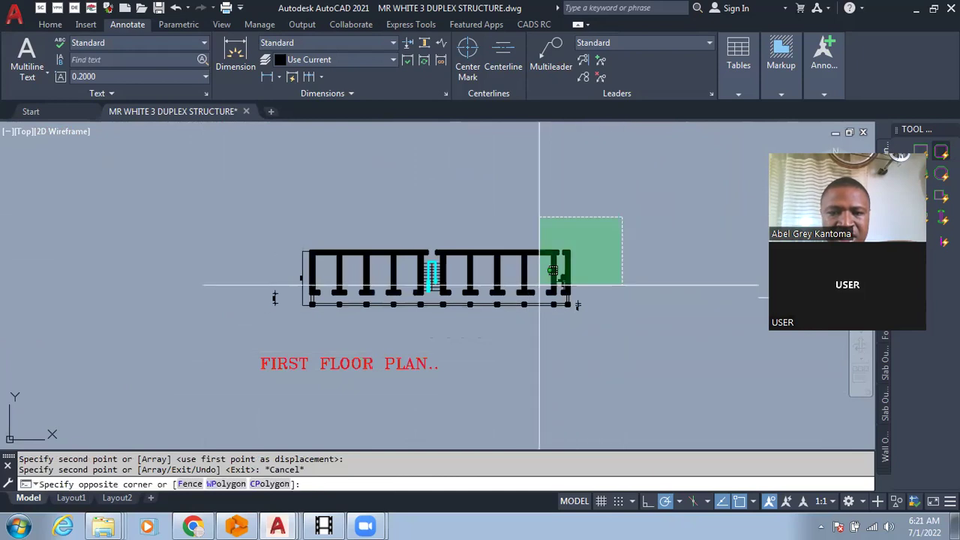
left_click(206, 329)
right_click(310, 262)
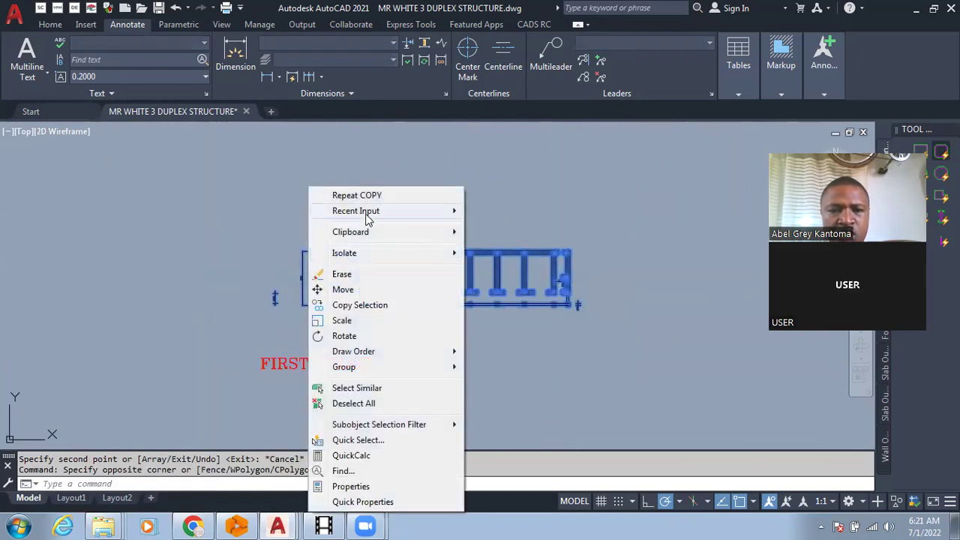
left_click(364, 486)
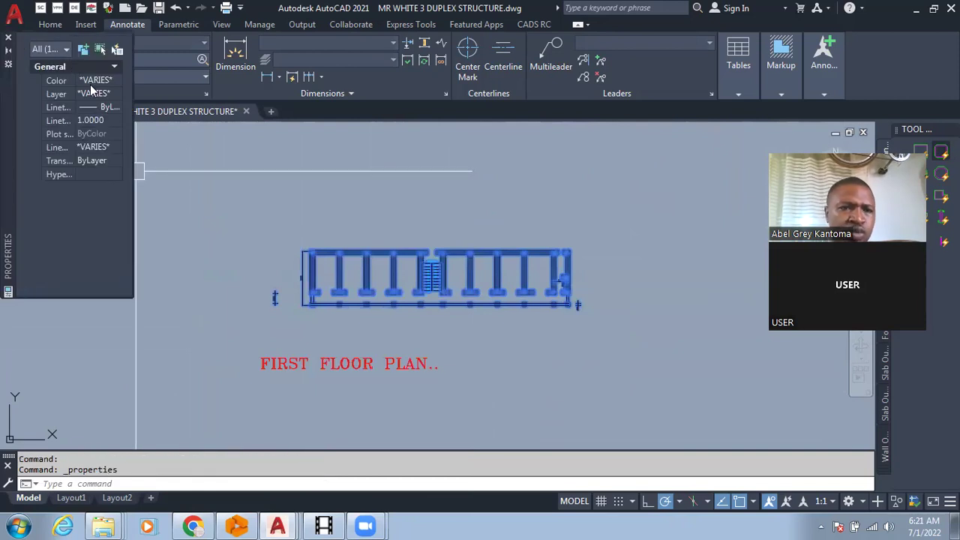
left_click(108, 81)
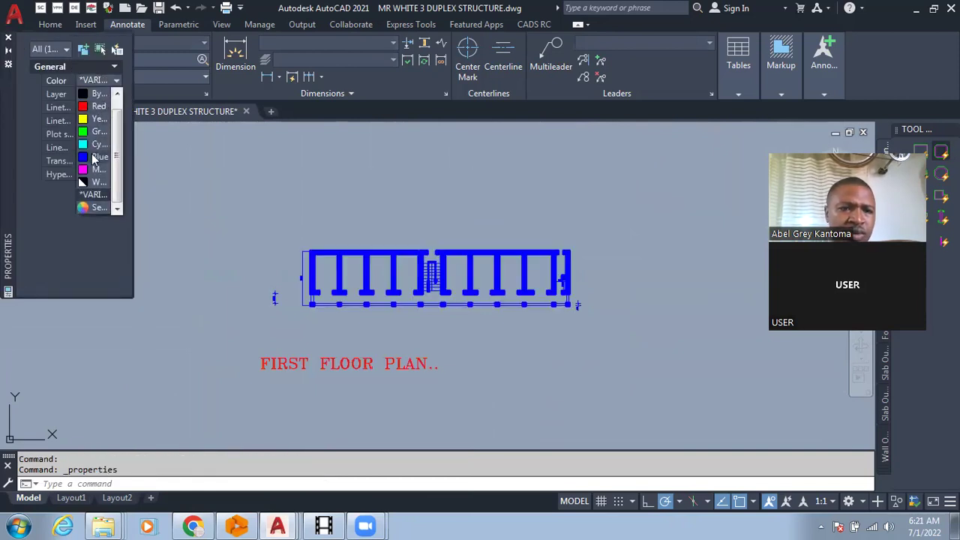
left_click(94, 157)
key("Escape")
scroll(675, 233, "down", 2)
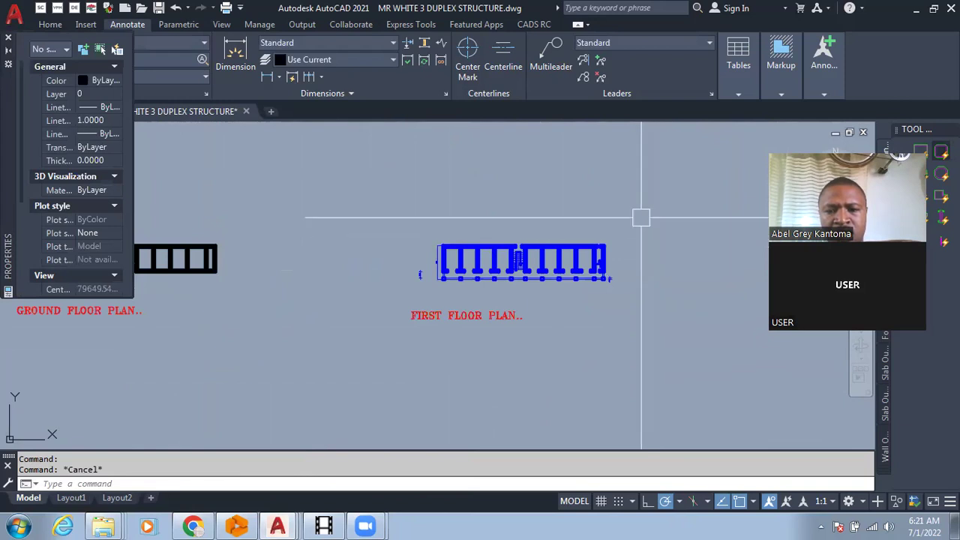
left_click(639, 216)
left_click(419, 281)
scroll(467, 280, "up", 5)
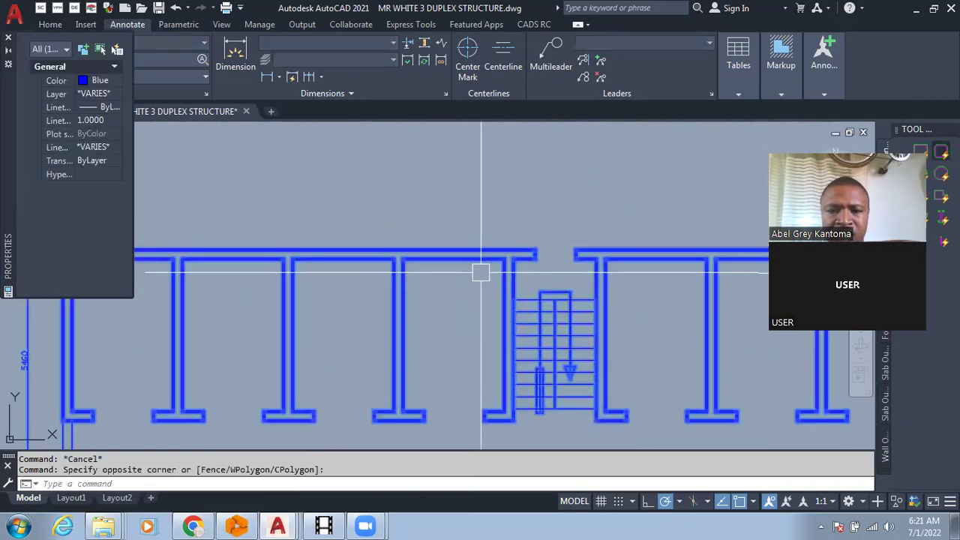
key("Escape")
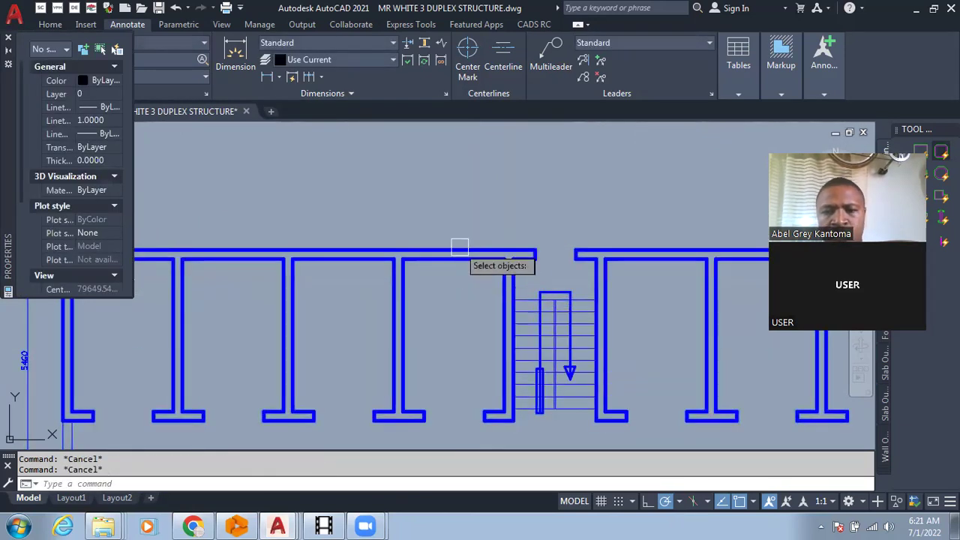
Step: Move the blue first floor plan copy onto the copied ground floor plan, matching the inner top corner of the stairwell's wall
type("m")
key("Return")
scroll(460, 248, "down", 3)
left_click(760, 223)
left_click(309, 342)
scroll(353, 302, "up", 5)
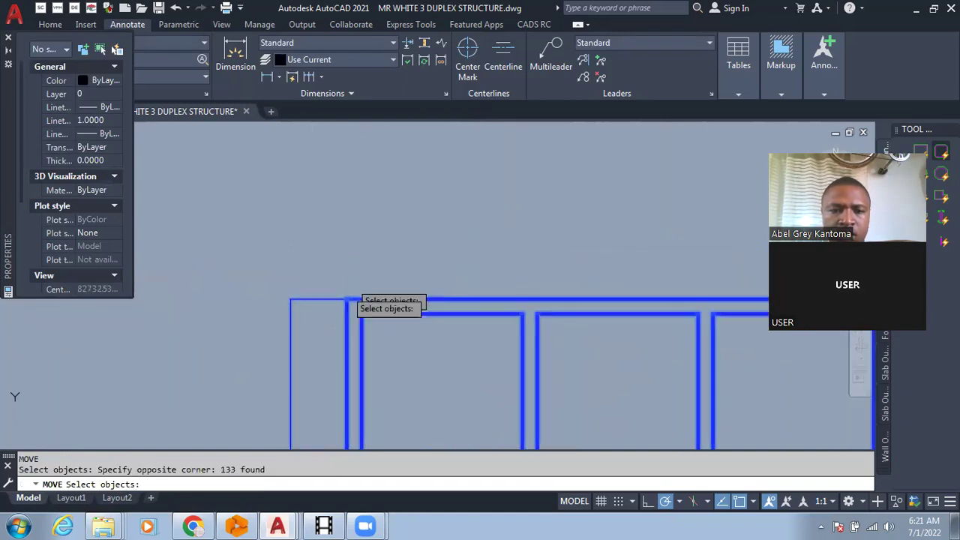
scroll(351, 300, "down", 4)
scroll(420, 266, "up", 5)
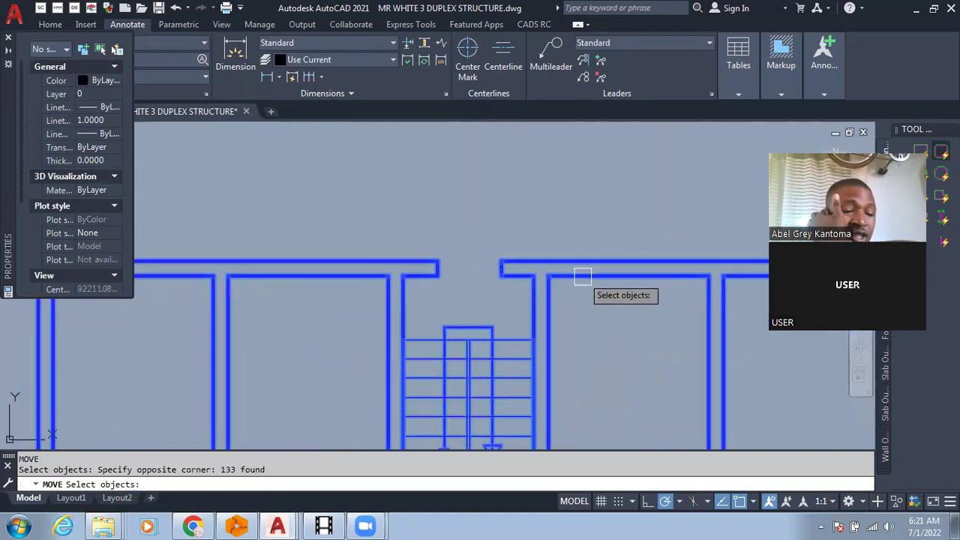
scroll(570, 281, "up", 3)
scroll(484, 302, "down", 8)
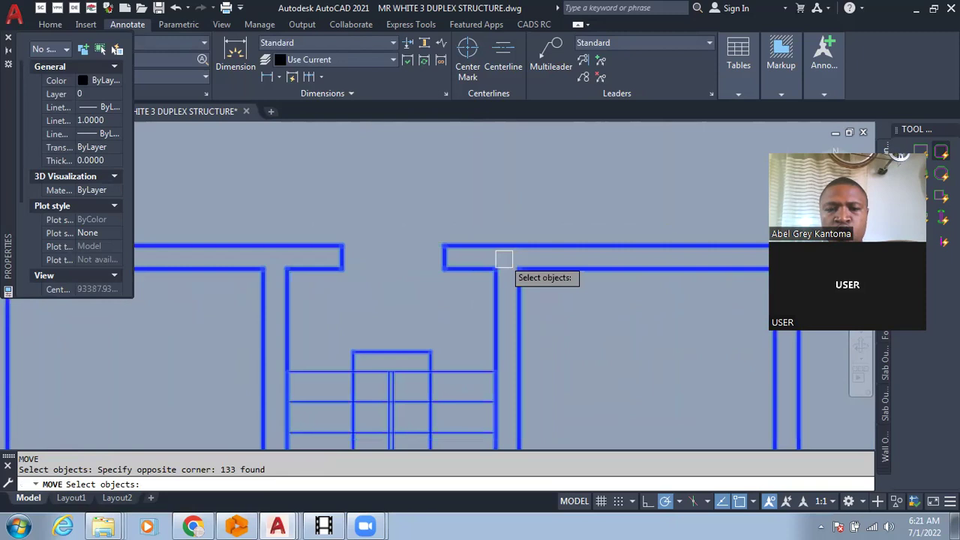
scroll(408, 304, "up", 6)
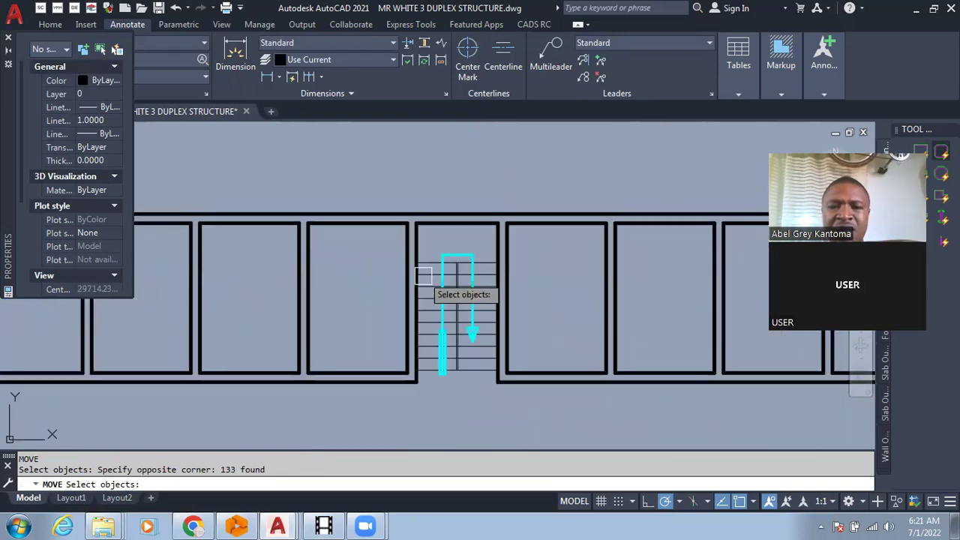
scroll(444, 260, "down", 8)
scroll(550, 313, "up", 8)
scroll(451, 326, "up", 3)
key("Return")
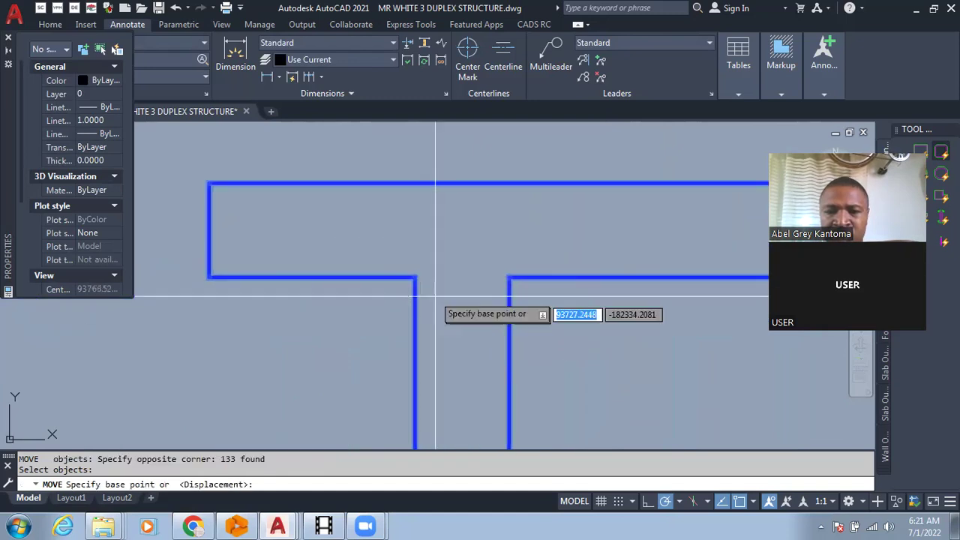
left_click(416, 276)
scroll(448, 211, "down", 10)
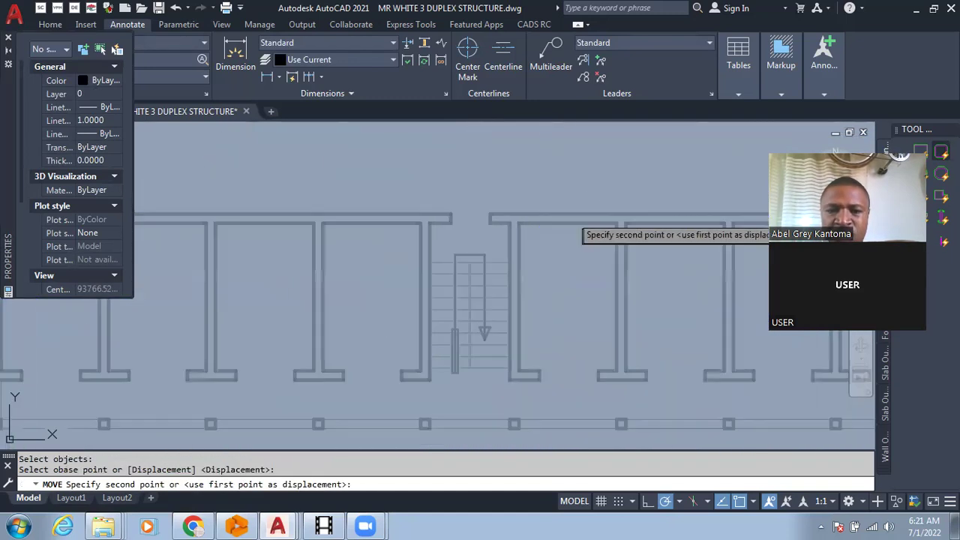
scroll(563, 157, "up", 10)
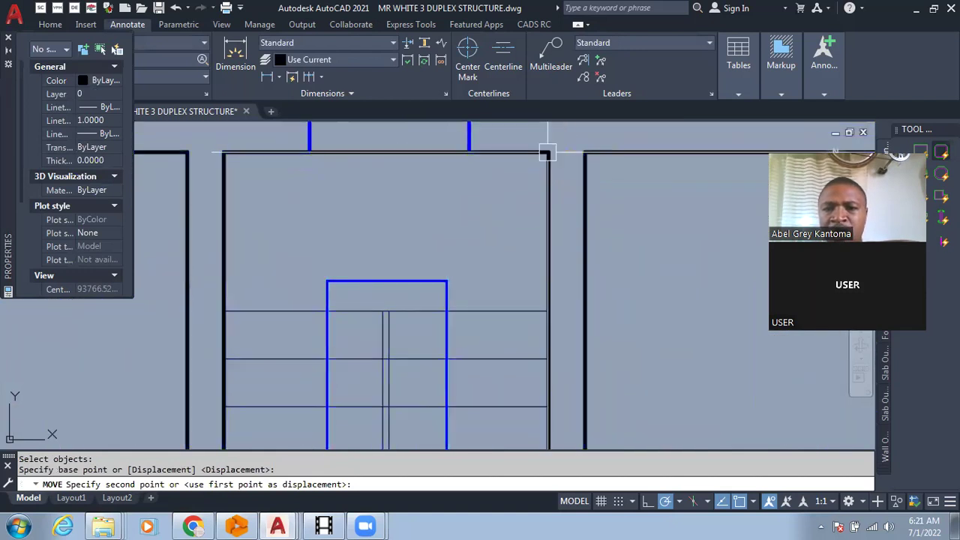
left_click(546, 150)
scroll(525, 320, "down", 6)
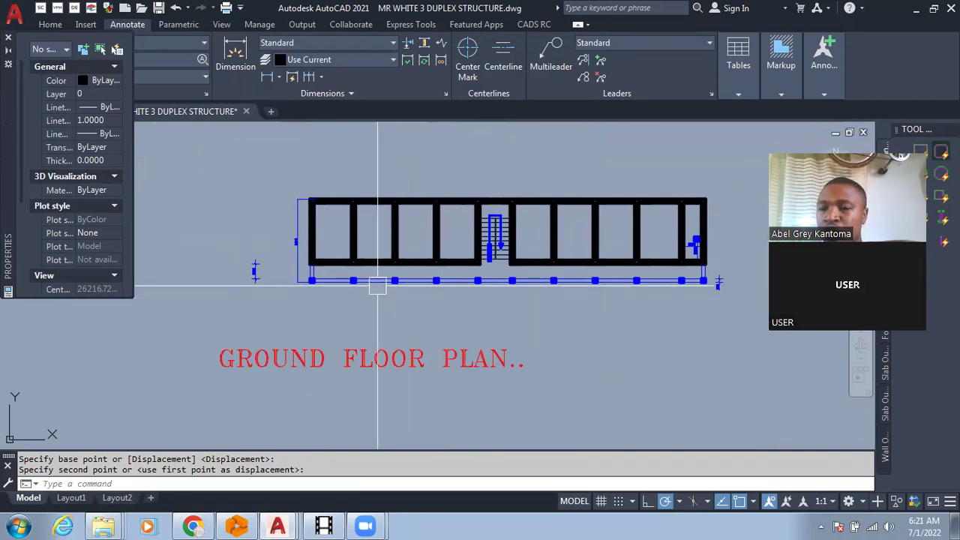
Step: Examine how the blue first floor walls, column line and dimensions sit over the black ground floor walls
scroll(440, 358, "down", 1)
scroll(461, 307, "up", 1)
scroll(523, 264, "up", 2)
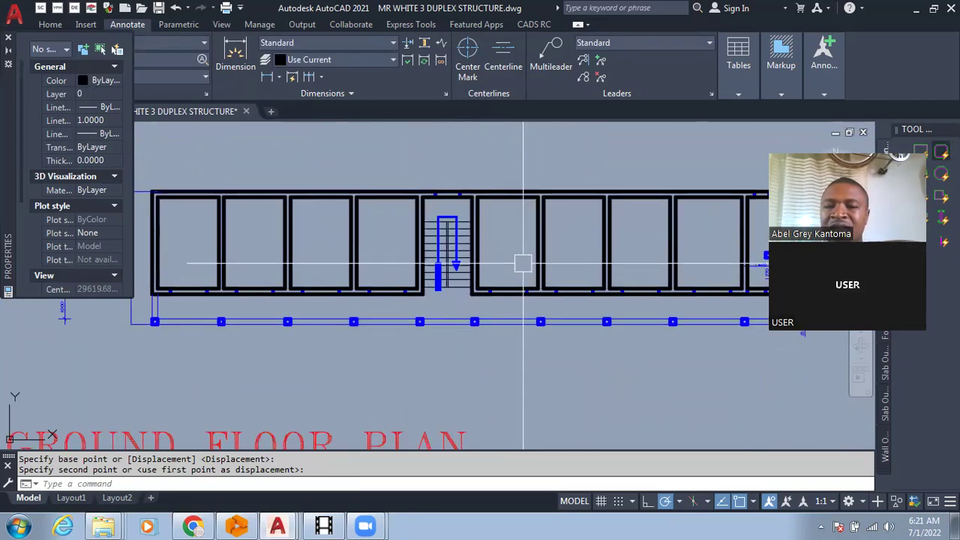
scroll(480, 238, "down", 2)
scroll(474, 231, "up", 2)
scroll(480, 236, "down", 3)
scroll(603, 233, "up", 3)
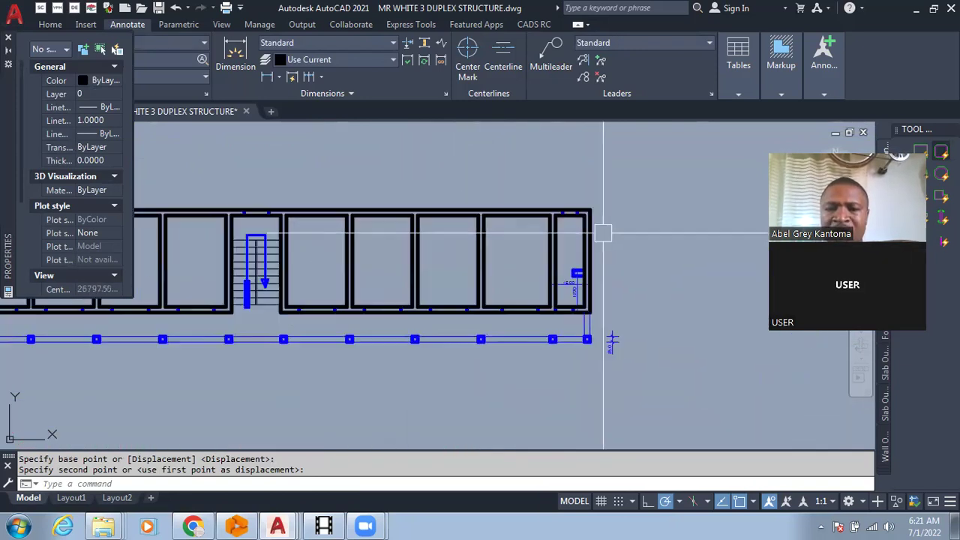
scroll(606, 327, "down", 2)
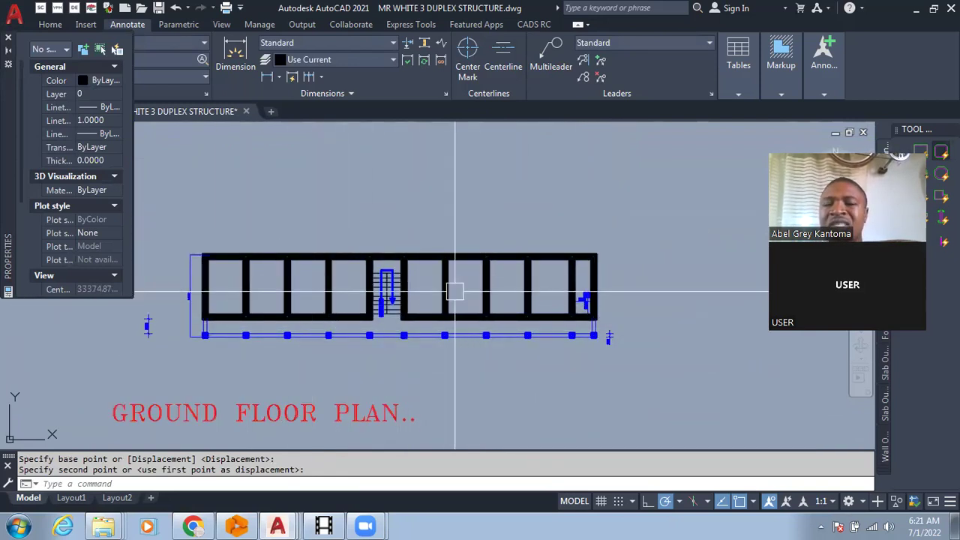
scroll(576, 329, "up", 5)
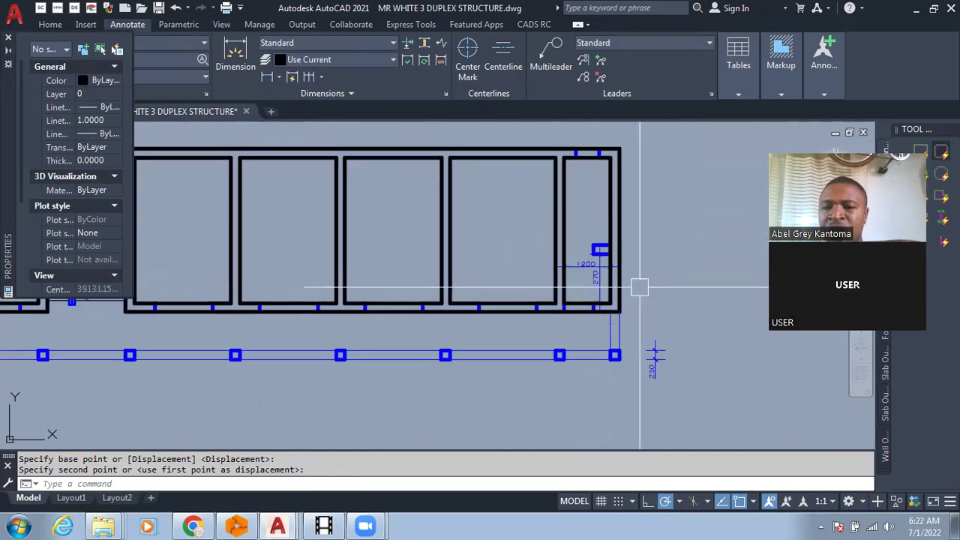
scroll(652, 295, "down", 1)
scroll(597, 331, "up", 1)
scroll(690, 328, "down", 1)
scroll(518, 331, "down", 1)
scroll(260, 331, "up", 4)
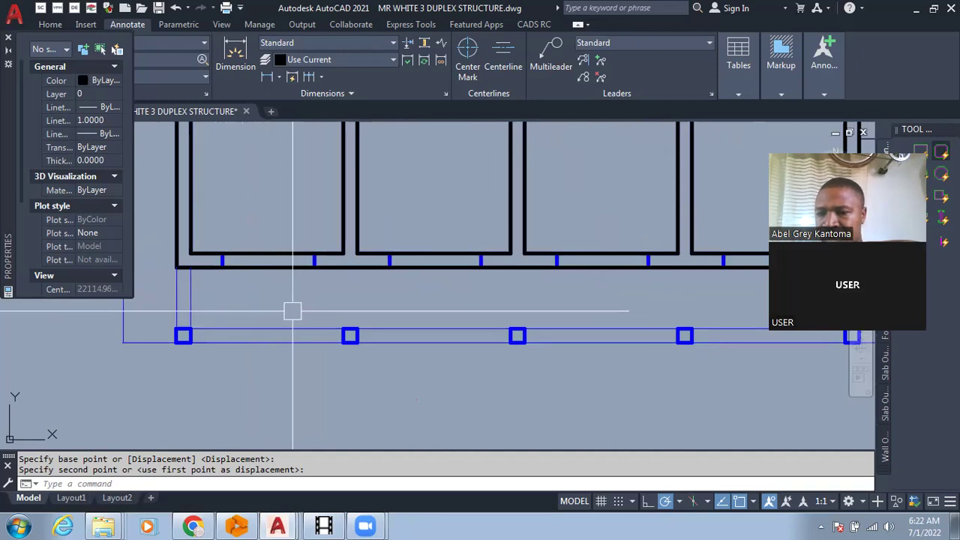
scroll(292, 310, "down", 3)
scroll(443, 358, "up", 3)
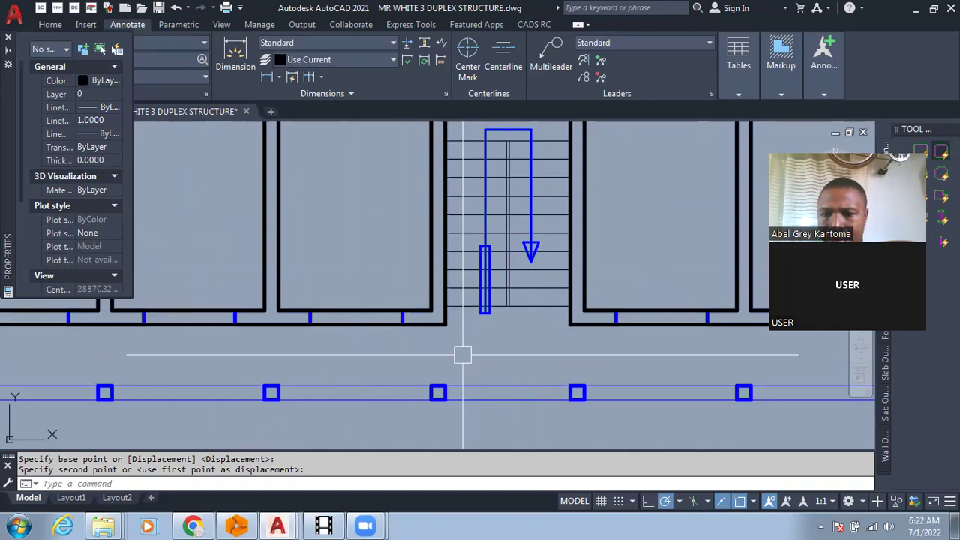
scroll(462, 354, "down", 4)
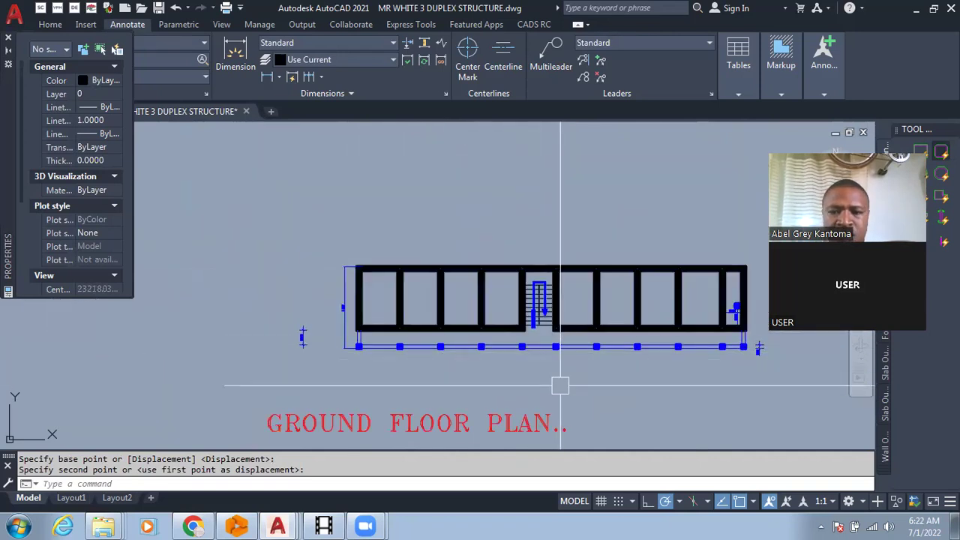
scroll(396, 333, "up", 3)
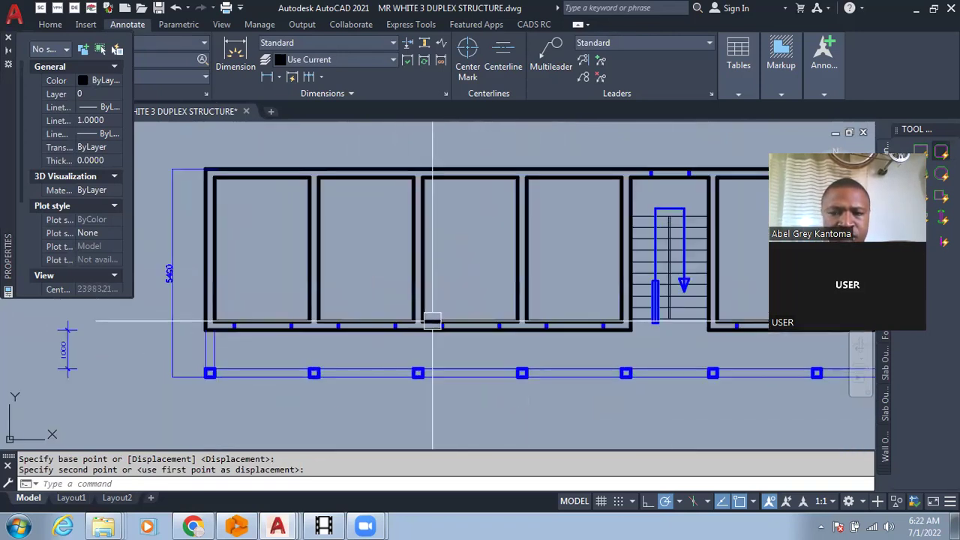
scroll(333, 327, "down", 3)
scroll(356, 336, "up", 3)
scroll(450, 360, "down", 5)
scroll(502, 354, "down", 2)
scroll(420, 353, "up", 7)
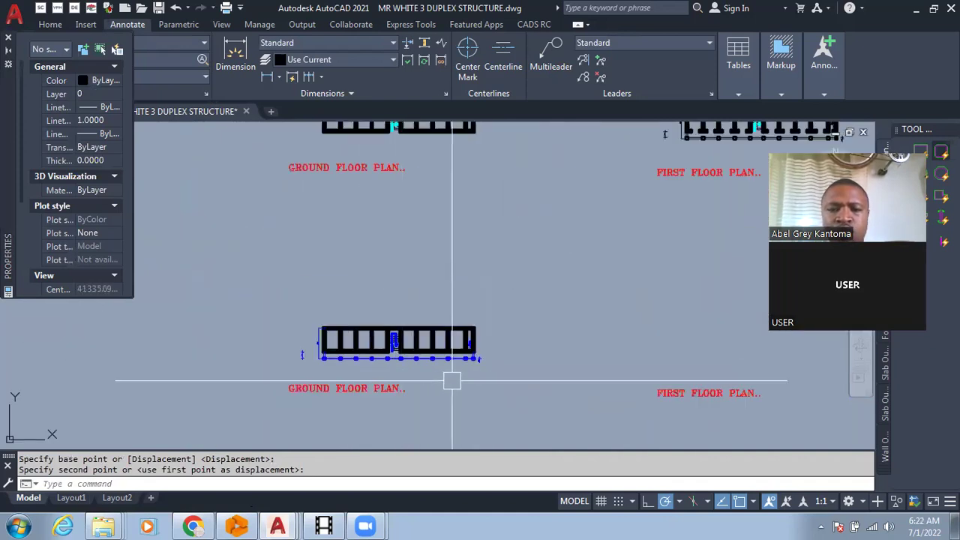
Step: Copy the blue column line, its beam lines and dimensions onto the upper stripped ground floor plan, aligned at the stairwell's inner corner
scroll(465, 378, "up", 2)
type("co")
key("Return")
left_click(487, 279)
scroll(498, 345, "down", 4)
scroll(465, 349, "down", 3)
scroll(225, 354, "up", 4)
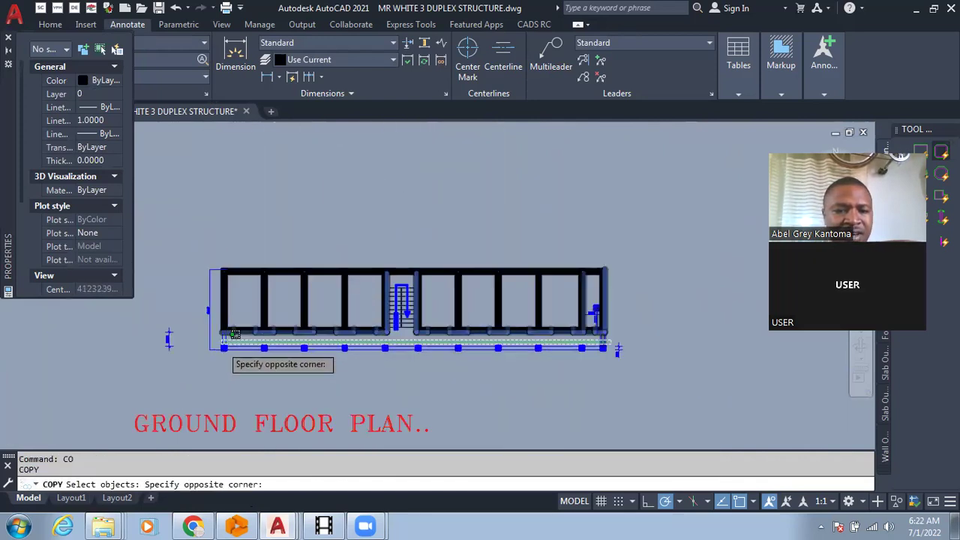
left_click(211, 366)
scroll(213, 337, "up", 4)
scroll(274, 388, "down", 4)
scroll(604, 274, "up", 5)
scroll(508, 299, "up", 2)
key("Return")
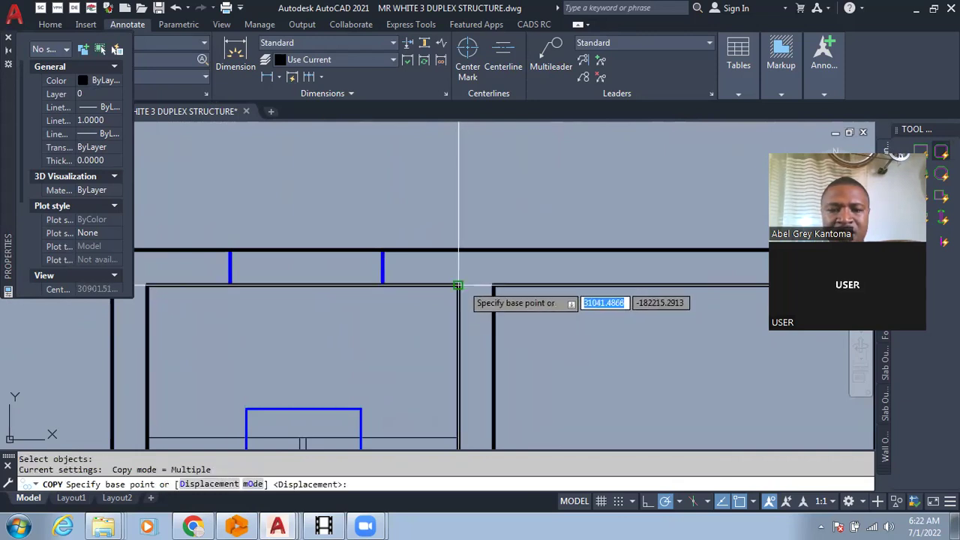
left_click(454, 280)
scroll(499, 397, "down", 5)
scroll(510, 315, "down", 2)
scroll(443, 310, "up", 7)
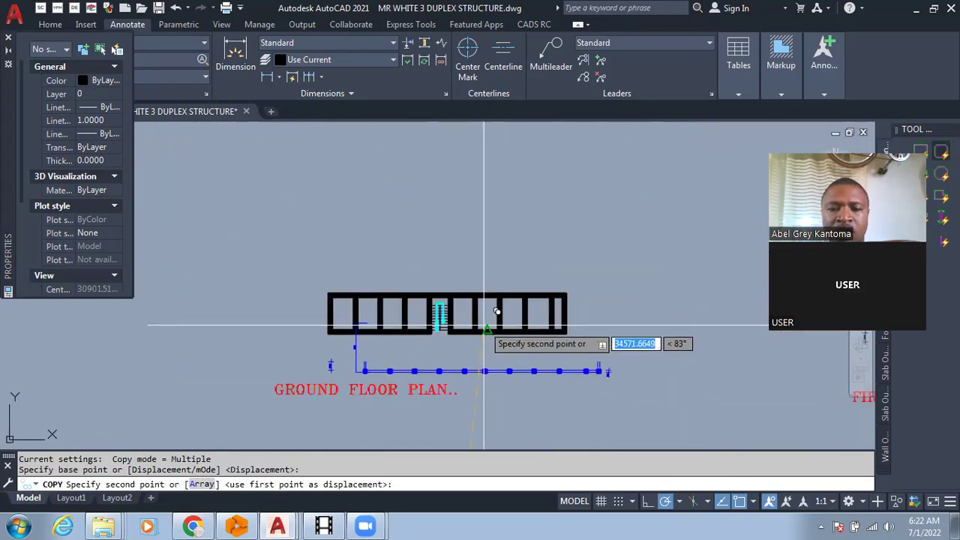
left_click(450, 264)
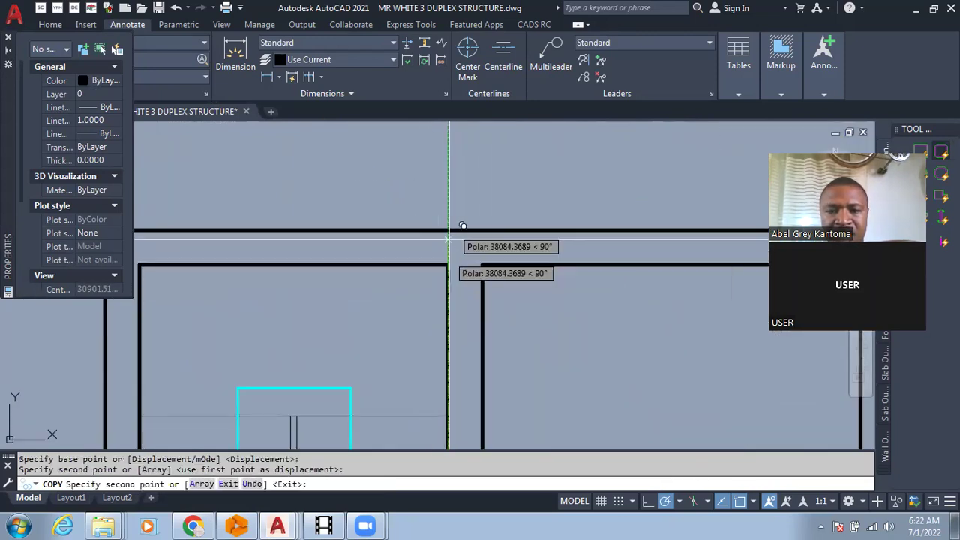
scroll(457, 248, "down", 5)
key("Escape")
scroll(444, 297, "down", 8)
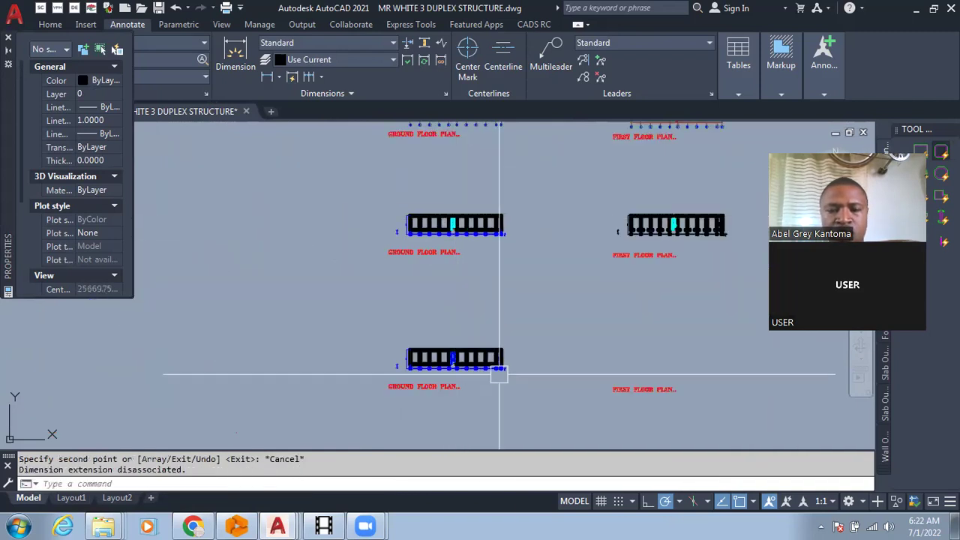
Step: Erase the overlaid plans with their ground floor title and the leftover first floor title in the lowest row
key("Return")
left_click(527, 322)
left_click(375, 390)
key("Return")
key("Return")
left_click(707, 348)
left_click(538, 412)
Step: Examine the stripped ground floor plan with its added front column line, from the first shop to the end wall
scroll(443, 225, "up", 10)
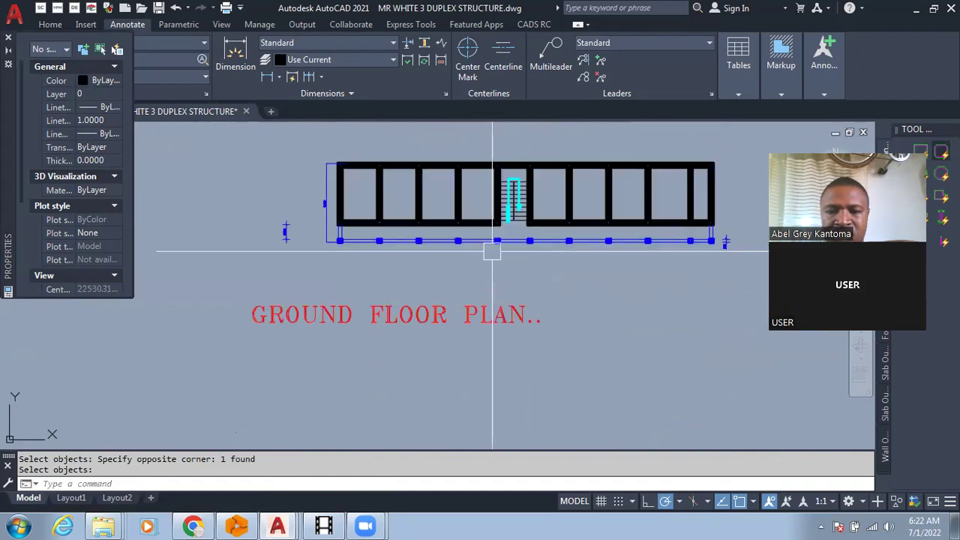
scroll(390, 300, "down", 3)
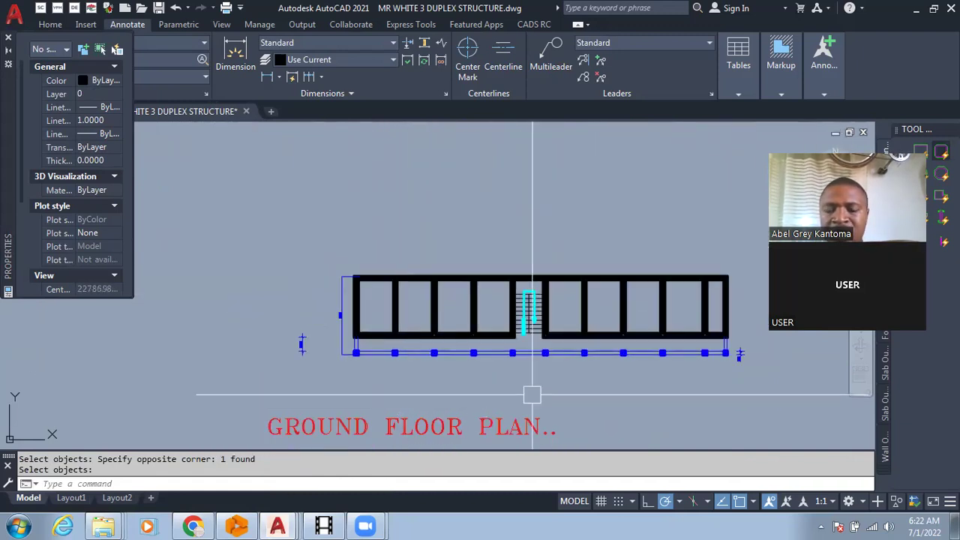
scroll(373, 389, "up", 3)
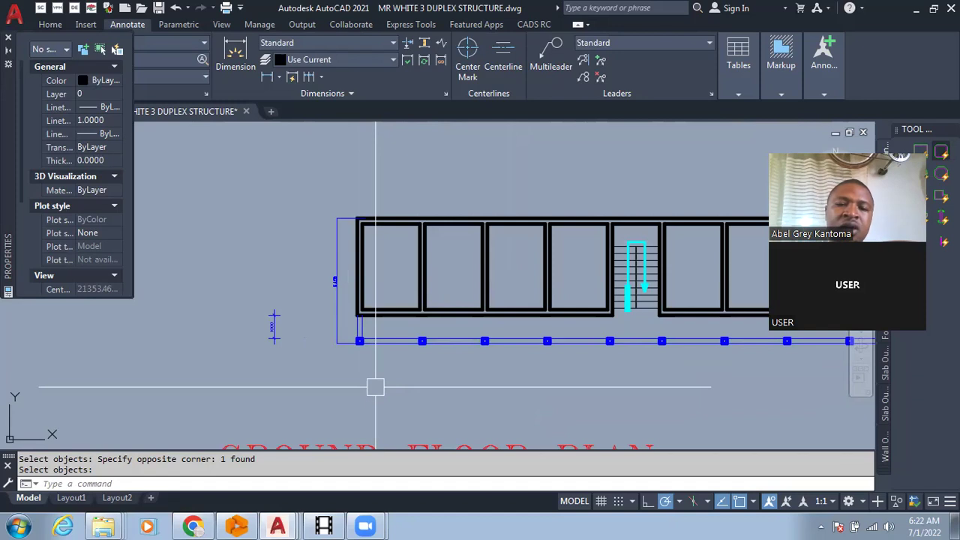
scroll(390, 367, "up", 2)
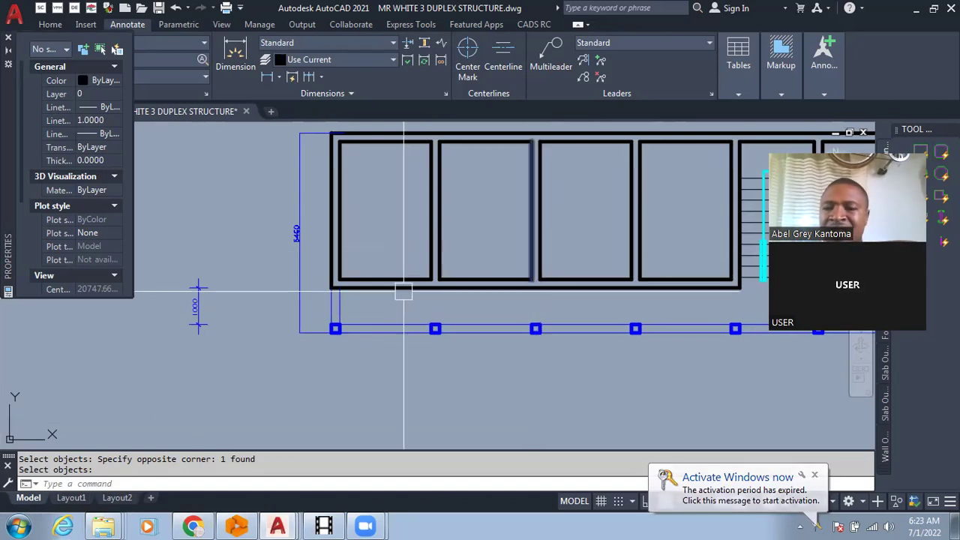
scroll(374, 324, "down", 2)
scroll(373, 324, "down", 1)
scroll(687, 251, "up", 2)
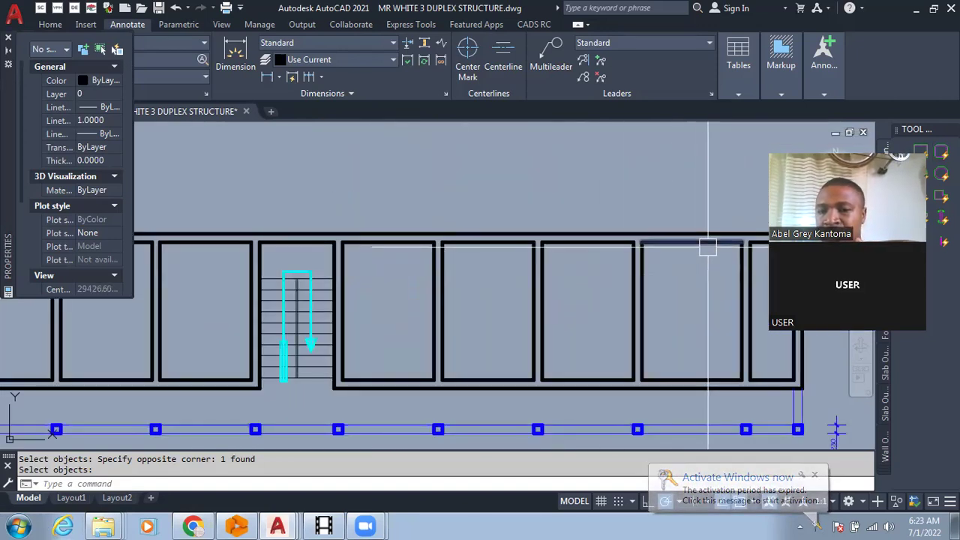
mouse_move(645, 306)
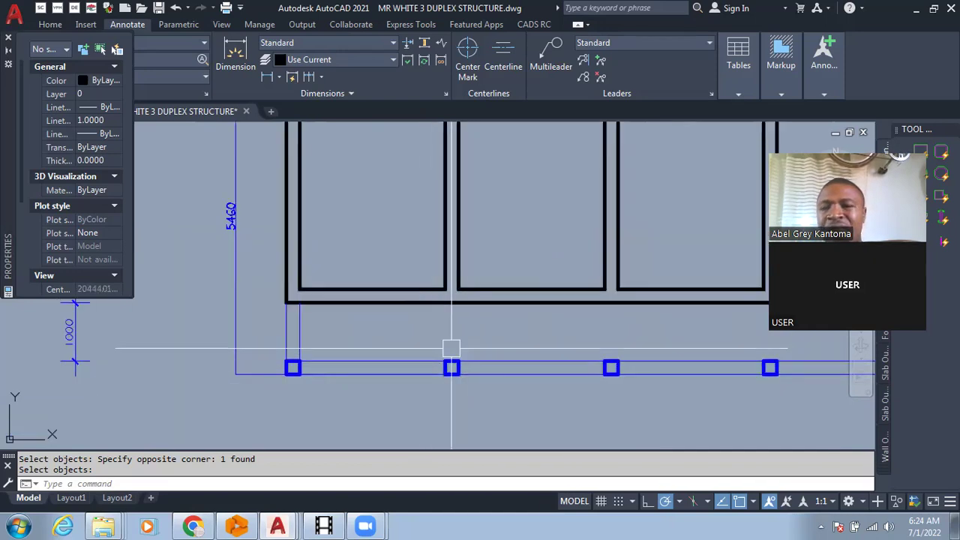
Step: Examine the original first floor plan's gridlines, front columns and dimensions along the shop fronts
scroll(450, 352, "down", 10)
scroll(553, 303, "up", 10)
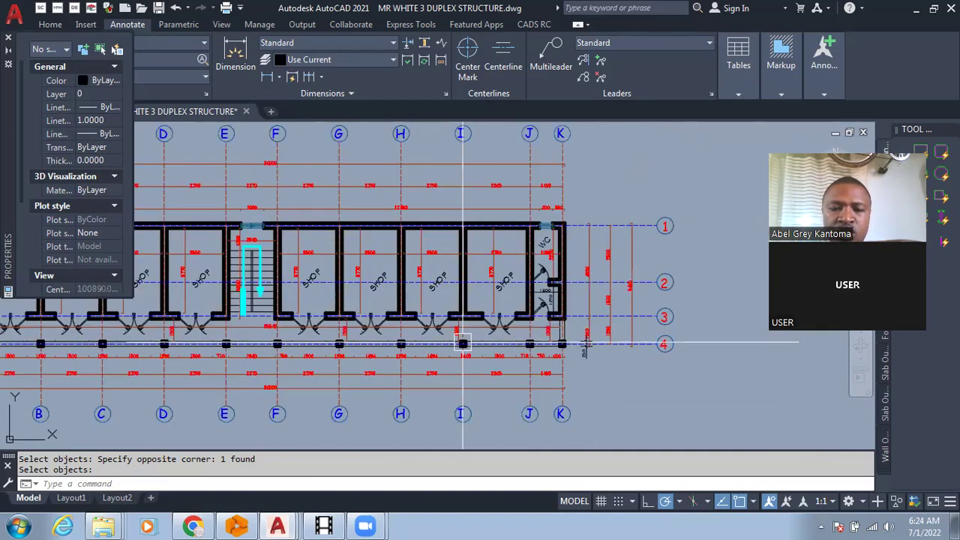
scroll(598, 315, "down", 6)
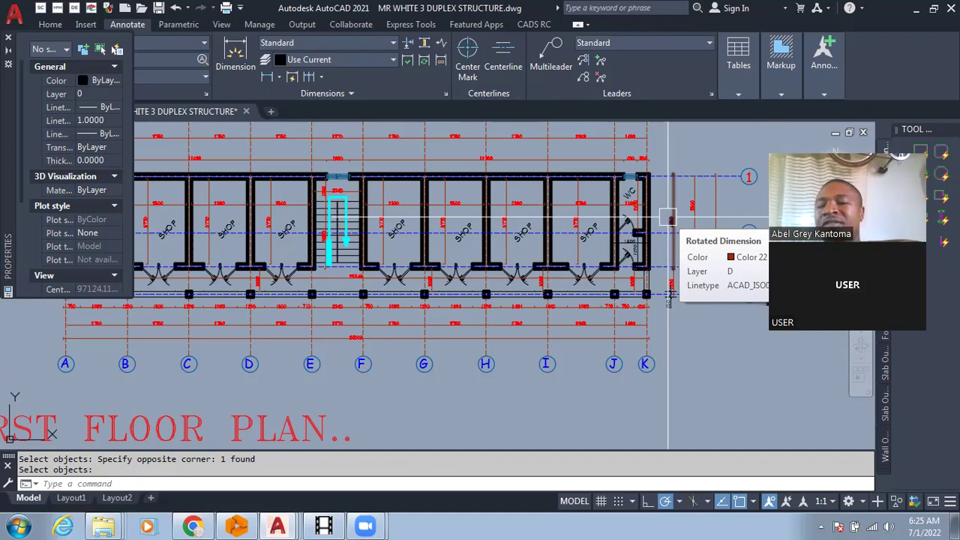
scroll(668, 296, "down", 3)
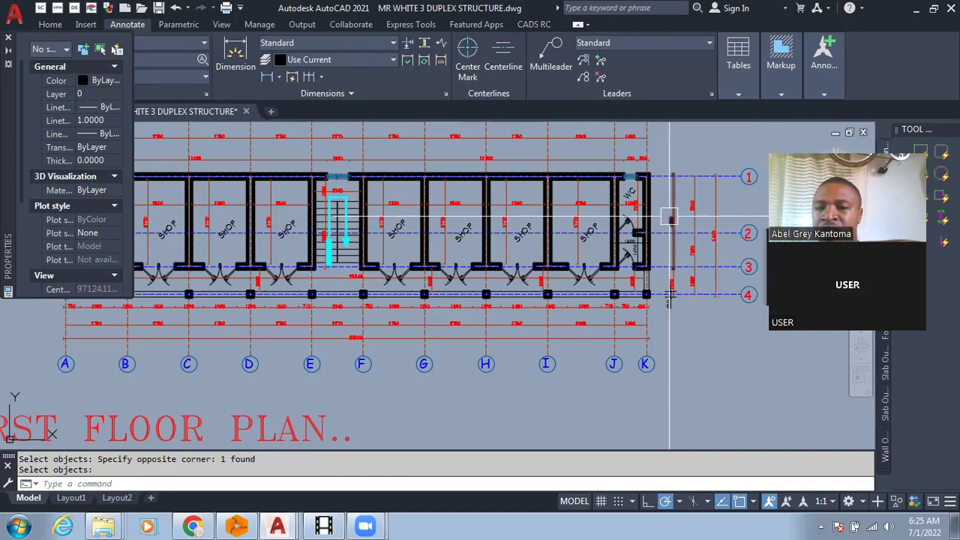
scroll(291, 303, "up", 4)
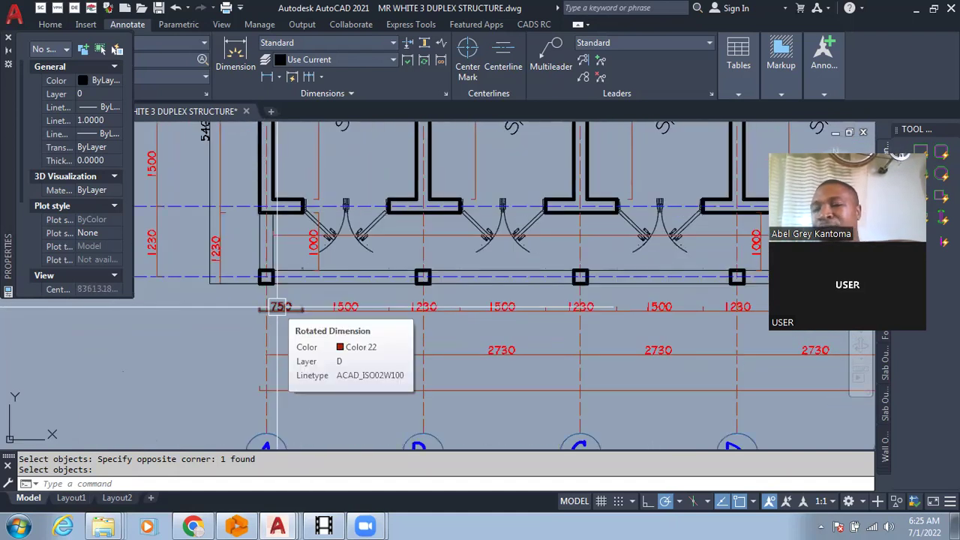
scroll(318, 283, "down", 4)
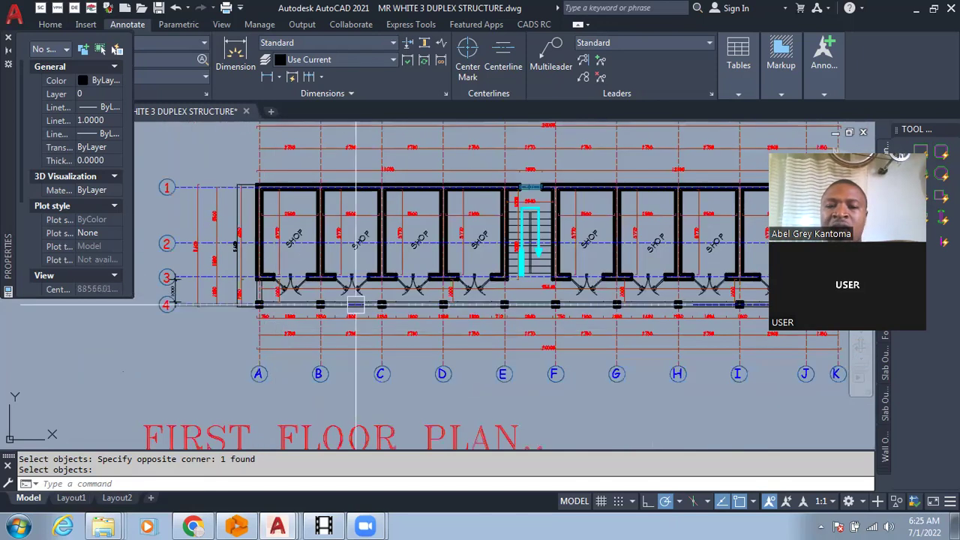
scroll(415, 292, "up", 4)
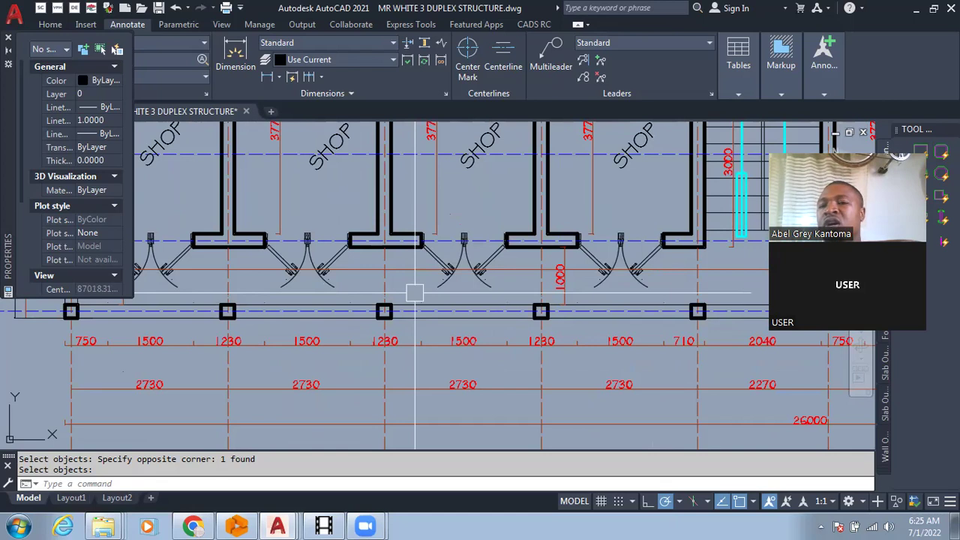
scroll(415, 292, "down", 4)
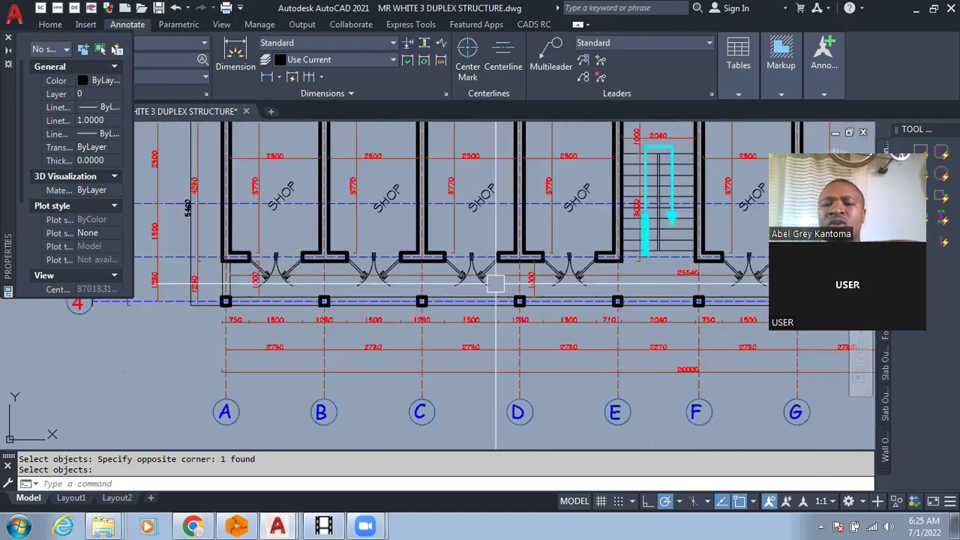
Step: Examine how the first floor plan's front columns line up with the shop partition walls, from gridline A to the end column
scroll(360, 298, "up", 4)
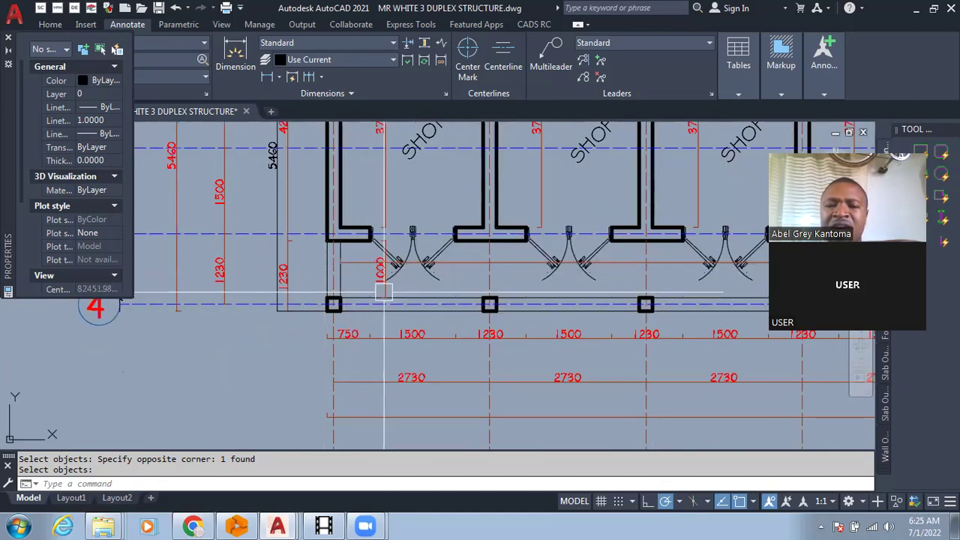
scroll(379, 293, "down", 4)
scroll(465, 322, "up", 4)
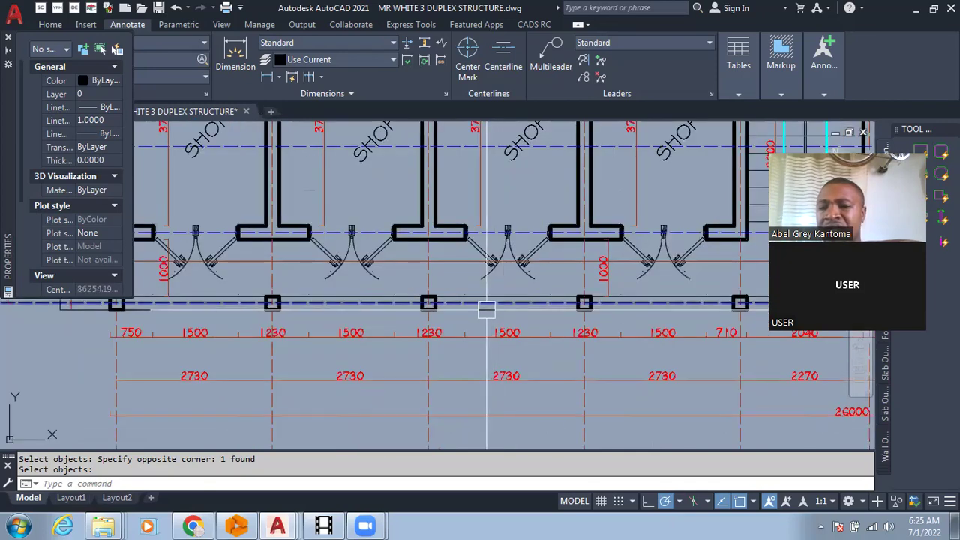
scroll(486, 309, "down", 4)
scroll(495, 316, "up", 4)
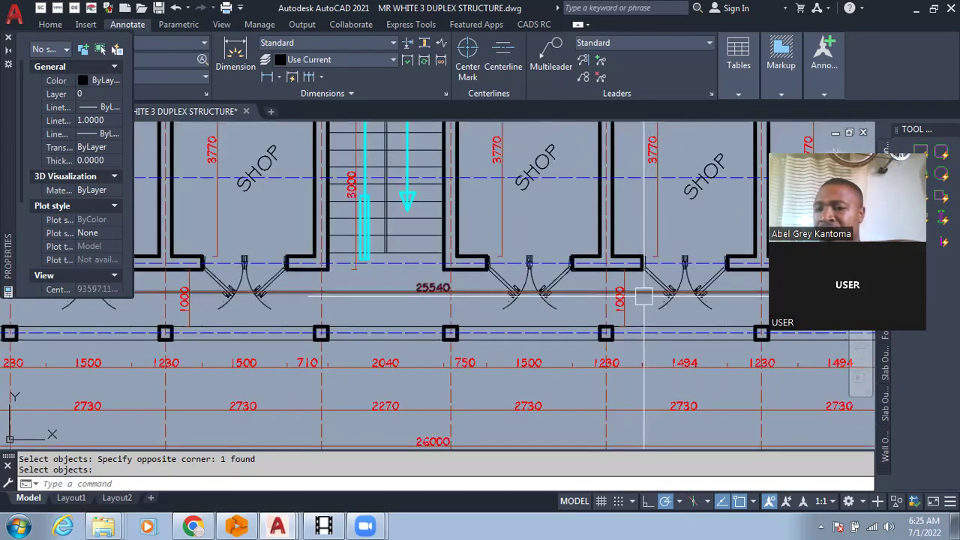
scroll(494, 316, "down", 2)
scroll(692, 315, "up", 4)
scroll(528, 331, "down", 2)
scroll(682, 336, "up", 2)
scroll(728, 347, "up", 1)
scroll(610, 342, "down", 2)
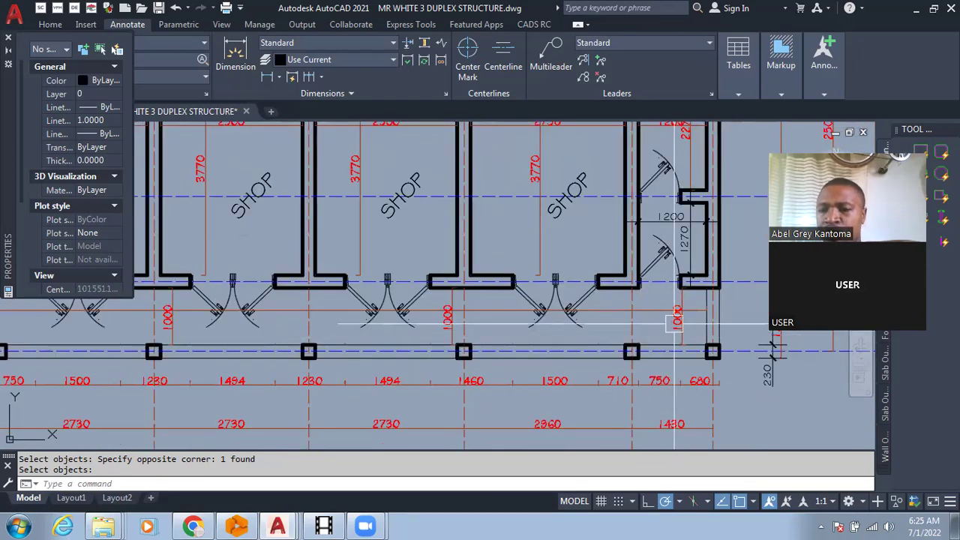
scroll(653, 342, "up", 3)
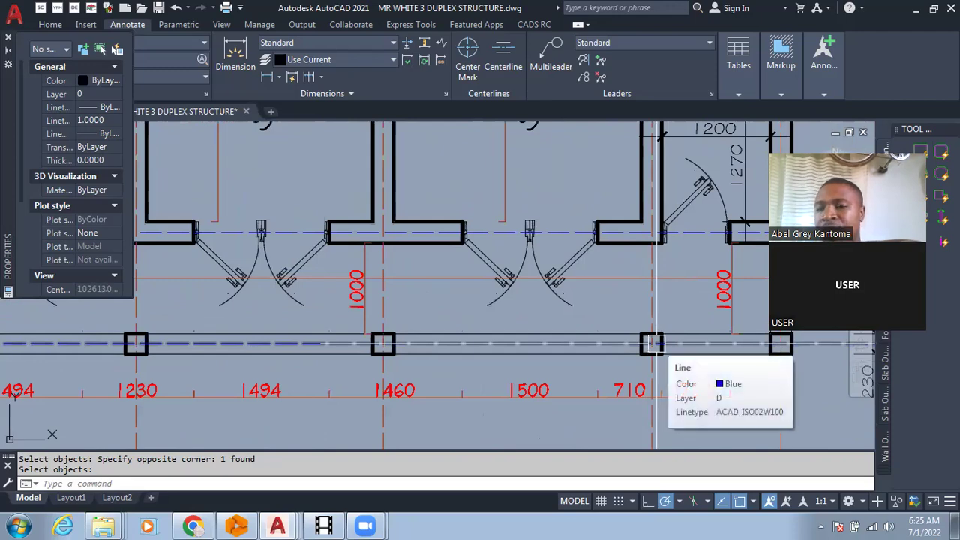
scroll(657, 344, "down", 3)
scroll(300, 425, "up", 1)
scroll(324, 390, "down", 3)
middle_click_drag(323, 390, 597, 250)
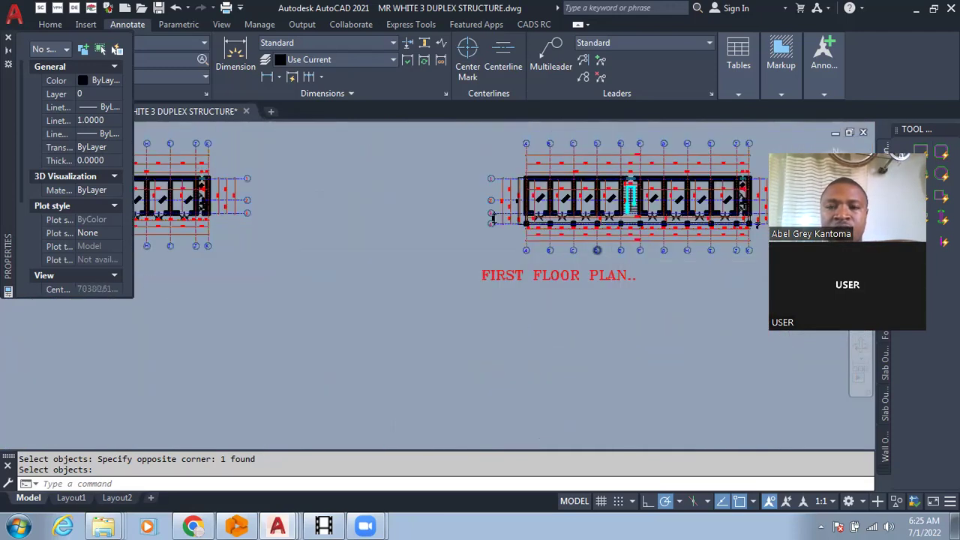
scroll(597, 251, "down", 3)
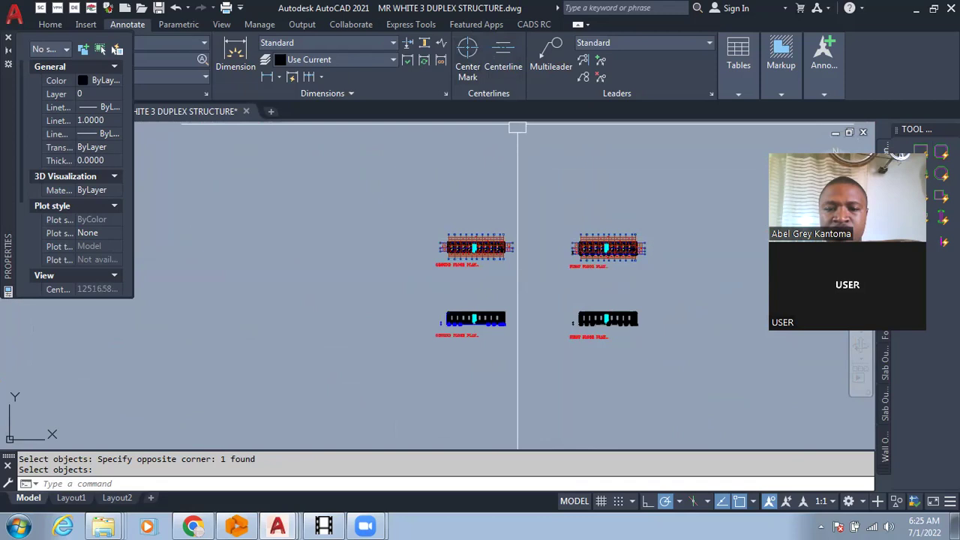
scroll(486, 355, "up", 5)
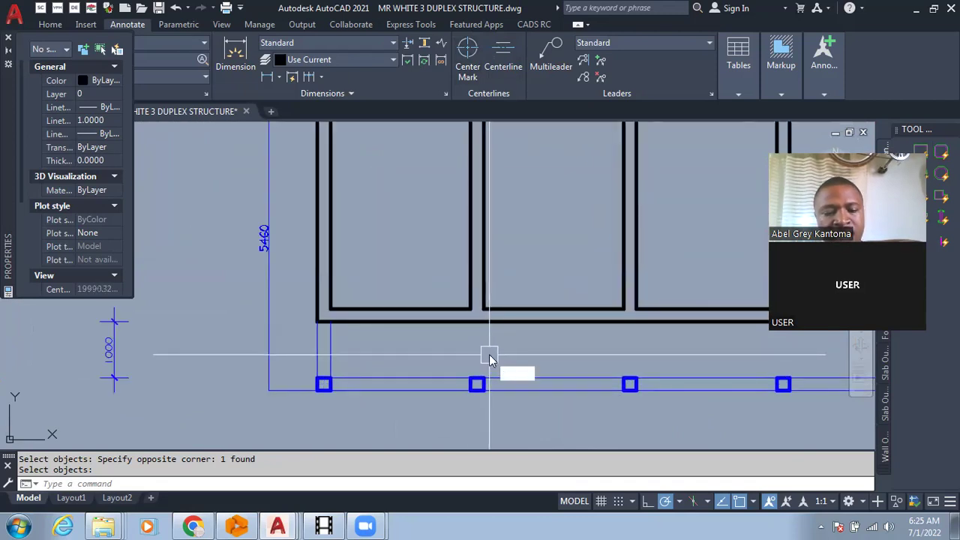
key("Return")
key("Escape")
key("Escape")
key("Escape")
type("e")
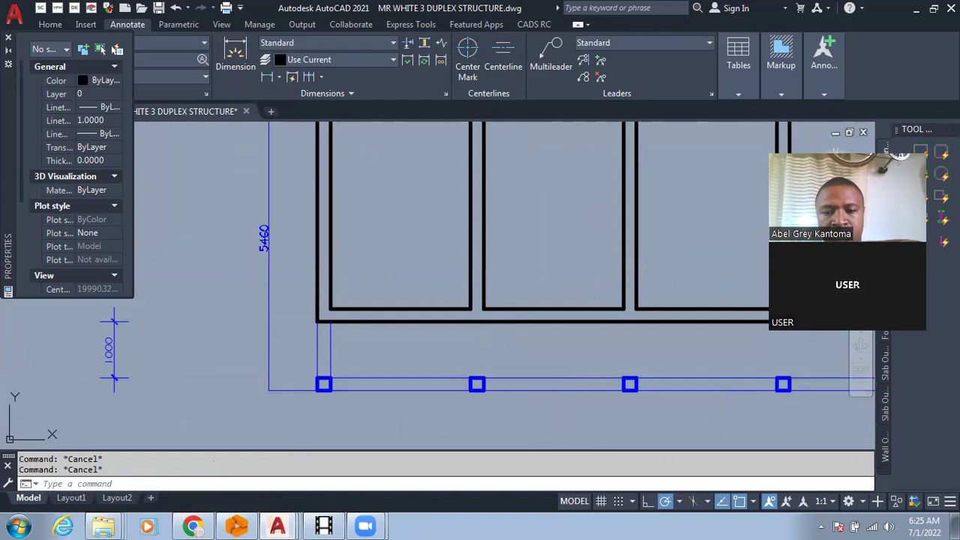
left_click(523, 374)
right_click(522, 362)
key("Escape")
key("Escape")
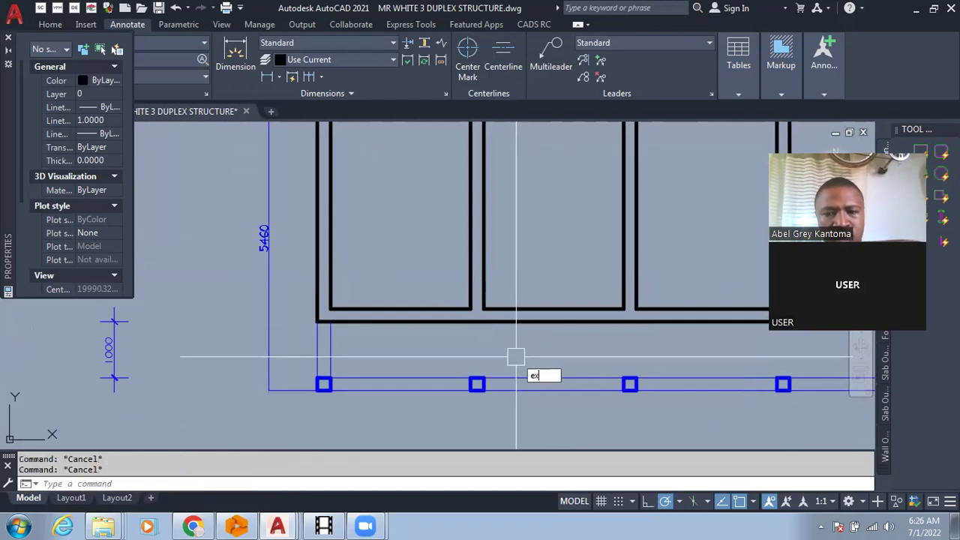
Step: Extend the three shop partition walls left of the stairwell on the stripped ground floor plan to the blue front beam line
type("ex")
key("Return")
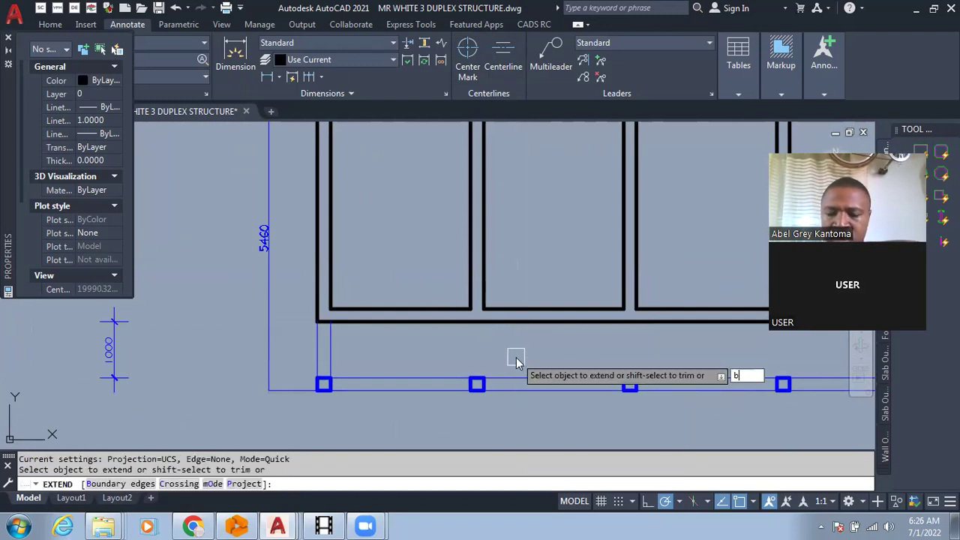
type("b")
key("Return")
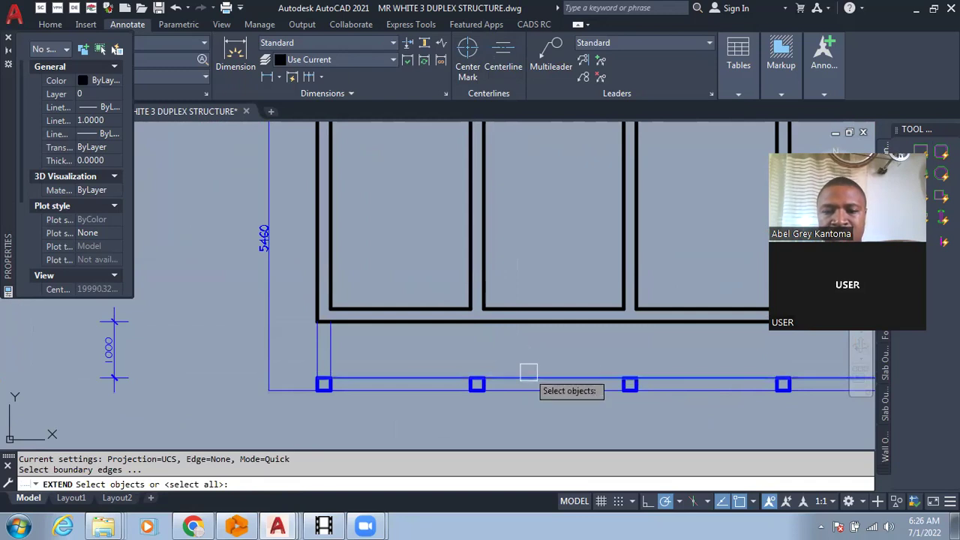
scroll(463, 233, "up", 4)
key("Return")
left_click_drag(530, 307, 360, 334)
scroll(413, 283, "down", 3)
scroll(540, 307, "up", 2)
left_click_drag(525, 287, 437, 330)
scroll(437, 331, "down", 2)
scroll(604, 321, "up", 3)
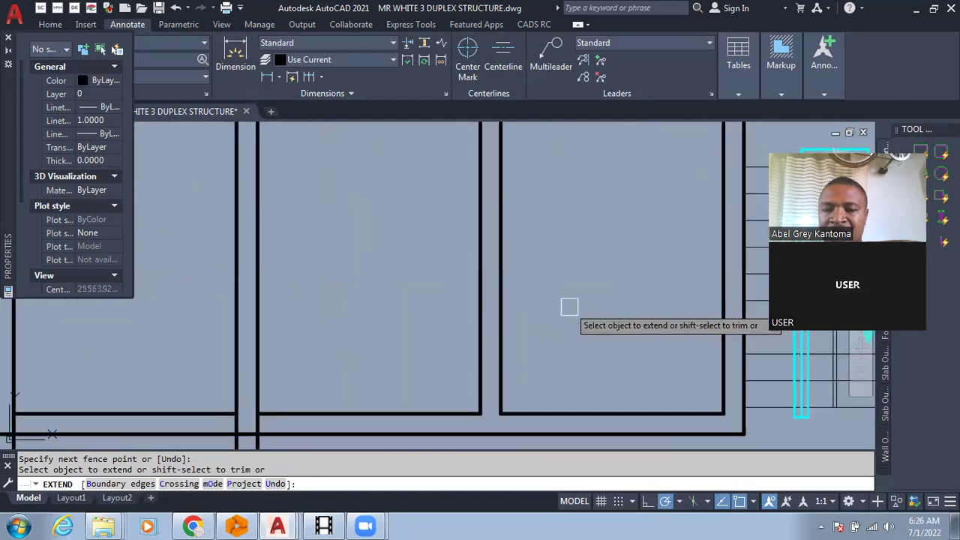
left_click(473, 323)
scroll(474, 317, "down", 5)
Step: Extend the four partition walls right of the stairwell to the same blue front beam line
scroll(596, 317, "up", 4)
left_click_drag(574, 318, 482, 356)
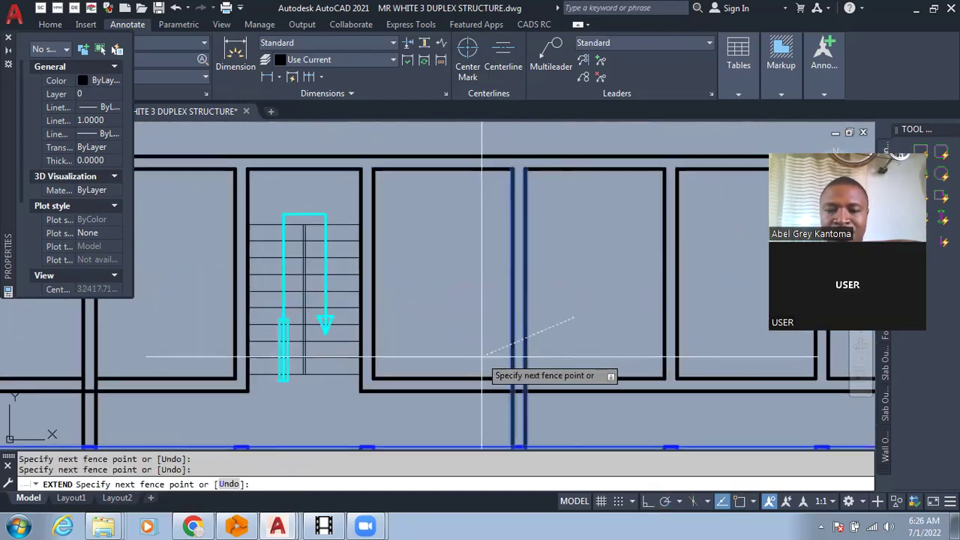
scroll(480, 317, "down", 3)
scroll(574, 309, "up", 3)
left_click_drag(566, 298, 502, 325)
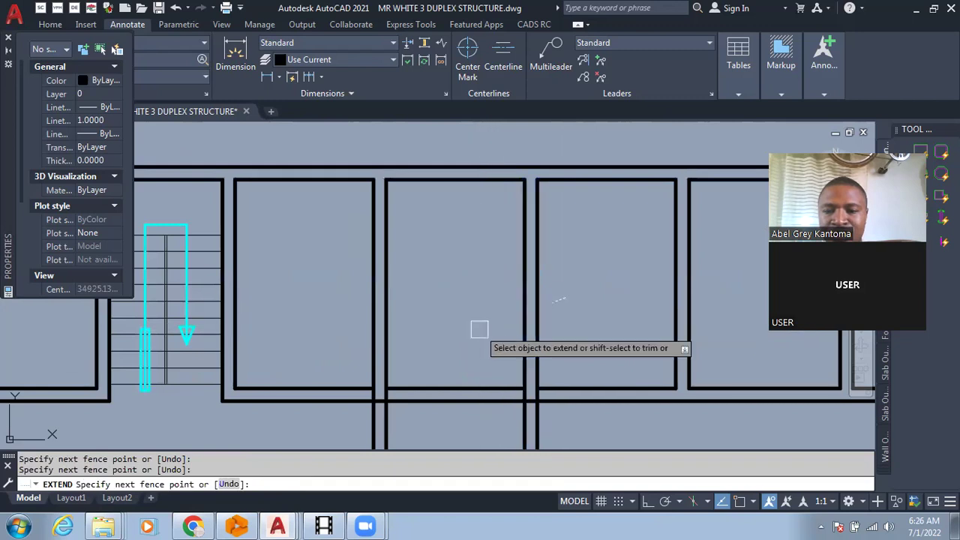
scroll(484, 329, "down", 2)
scroll(649, 324, "up", 2)
left_click_drag(660, 322, 548, 349)
scroll(570, 323, "down", 3)
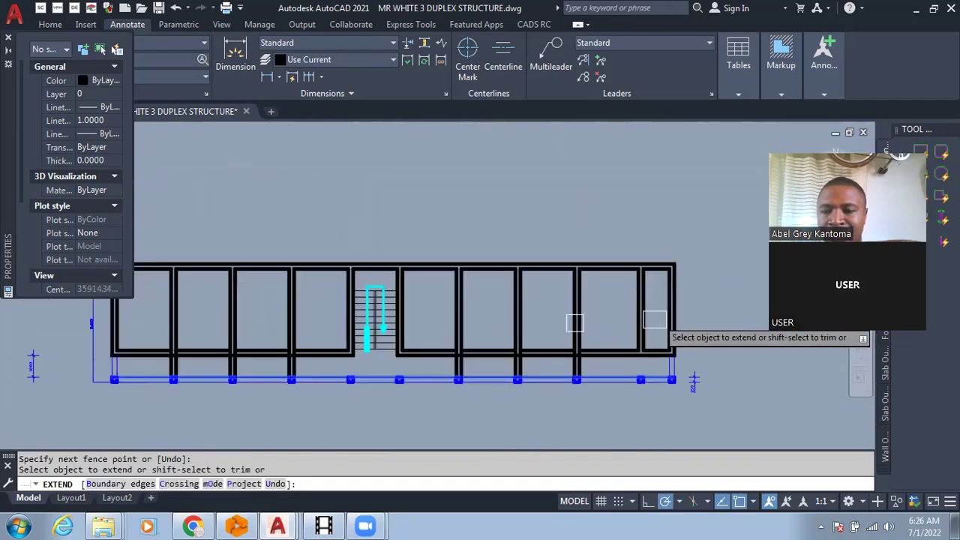
scroll(654, 322, "up", 3)
left_click_drag(664, 326, 573, 353)
scroll(666, 320, "down", 3)
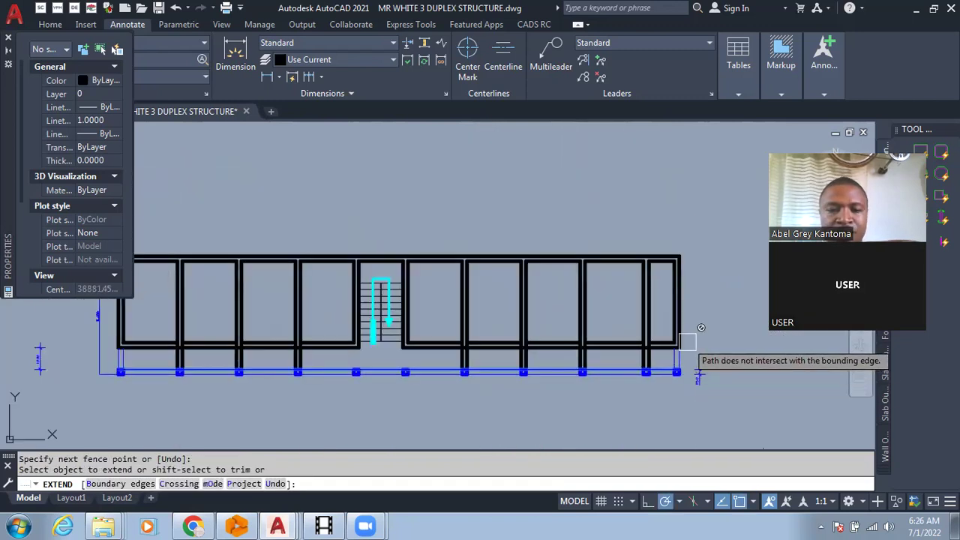
scroll(687, 342, "up", 3)
scroll(698, 356, "down", 3)
scroll(536, 393, "up", 2)
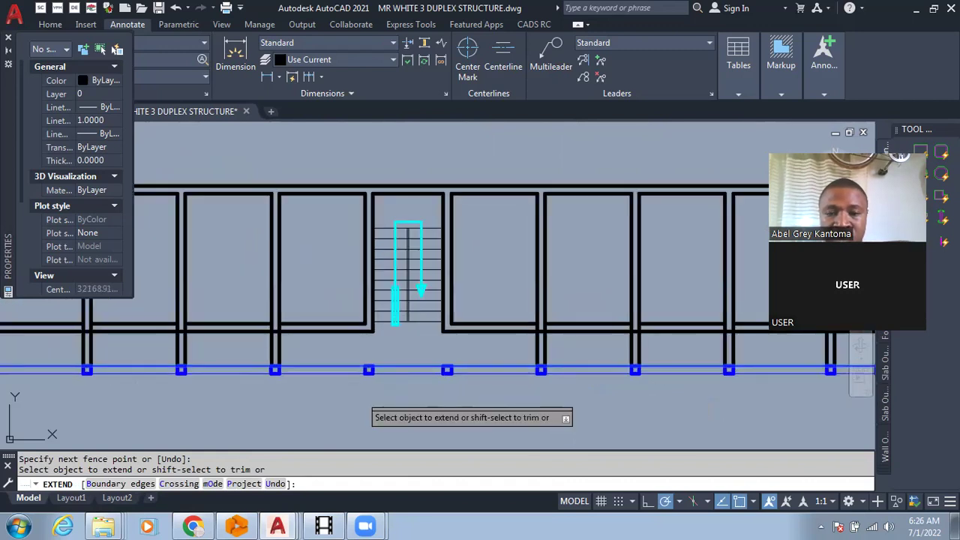
Step: Extend both side walls of the stairwell to the blue front beam line and finish the Extend command
scroll(441, 304, "up", 4)
mouse_move(484, 284)
left_mouse_down()
mouse_move(387, 315)
mouse_move(406, 305)
left_mouse_up()
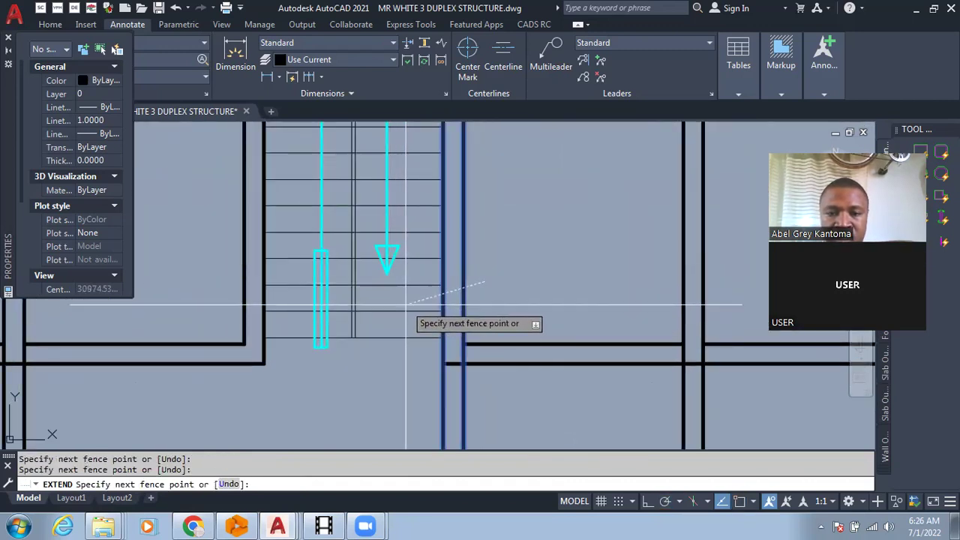
scroll(405, 304, "down", 3)
scroll(427, 311, "up", 5)
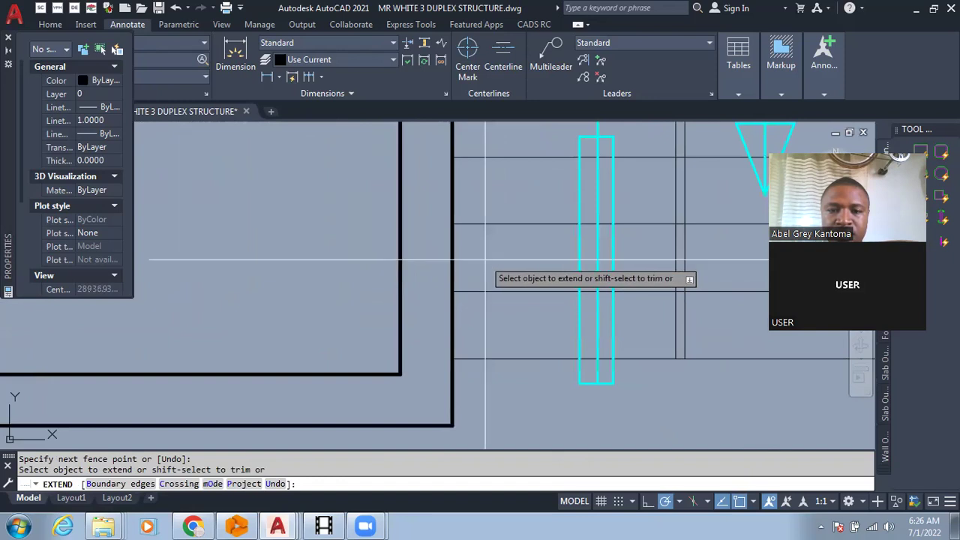
left_click_drag(337, 274, 414, 277)
key("Return")
scroll(446, 317, "down", 5)
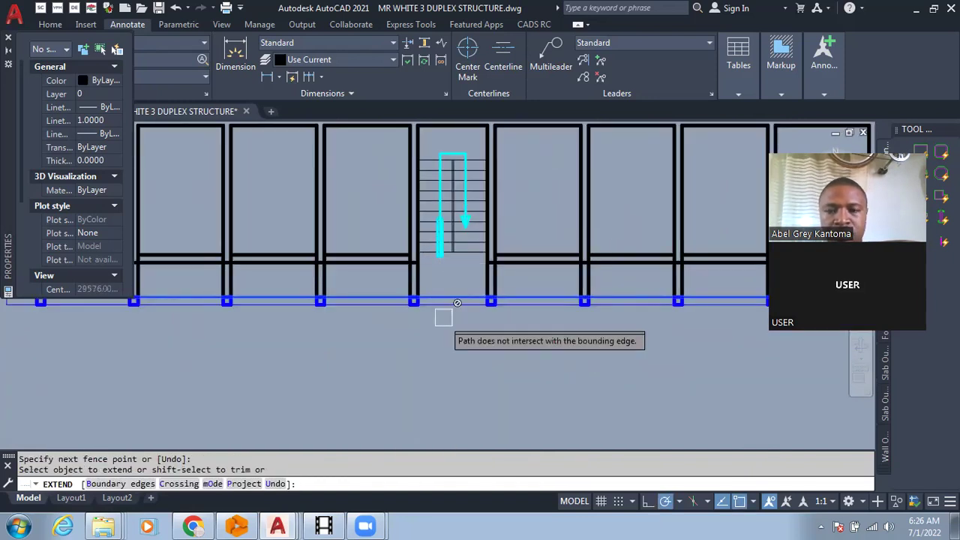
scroll(651, 317, "up", 6)
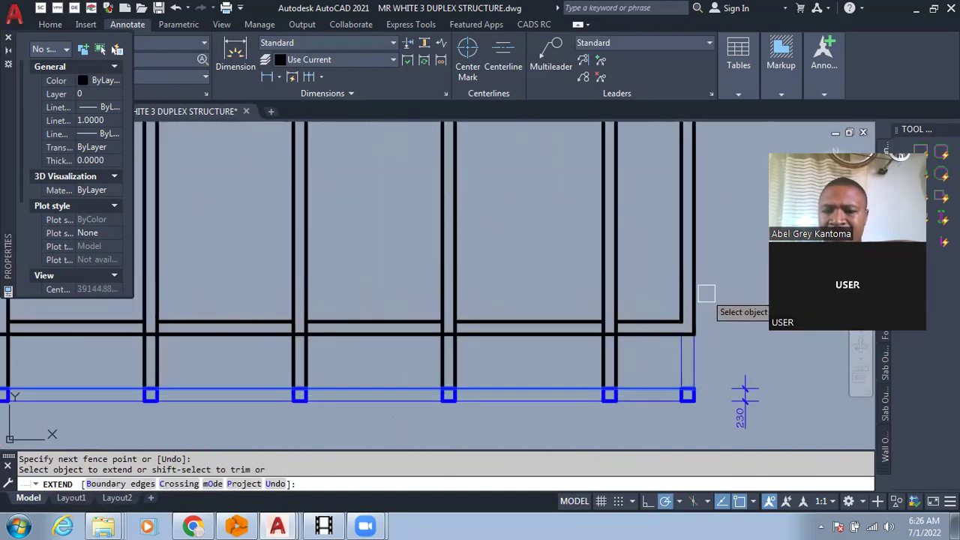
scroll(706, 309, "down", 3)
scroll(471, 311, "up", 2)
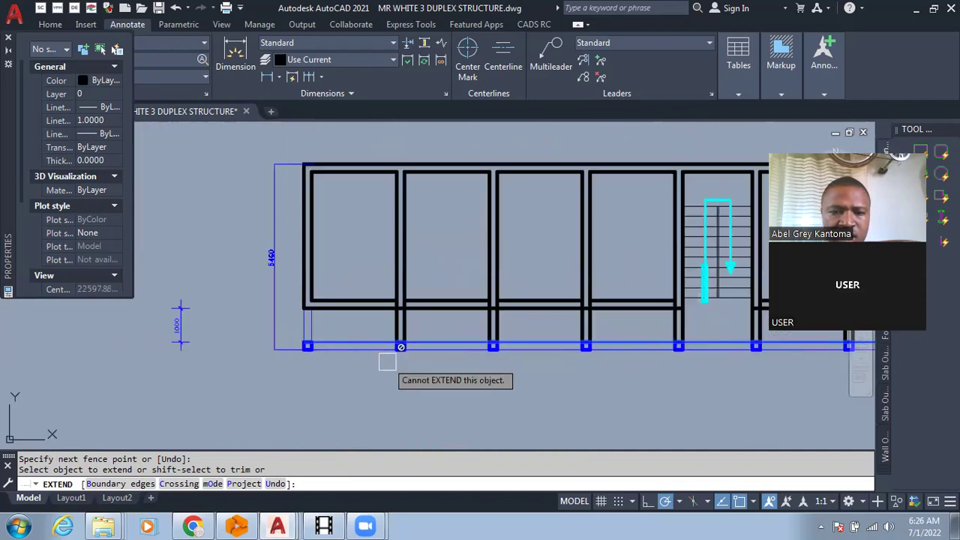
scroll(394, 360, "down", 1)
key("Escape")
Step: Erase the thin blue lines between the right end wall's corner and the last front column
scroll(329, 347, "up", 2)
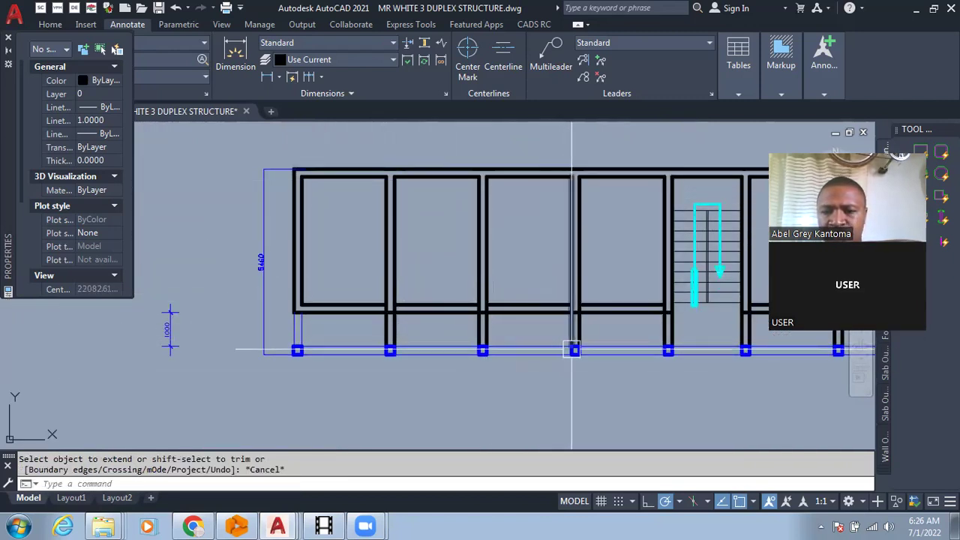
scroll(448, 295, "down", 2)
scroll(575, 208, "up", 2)
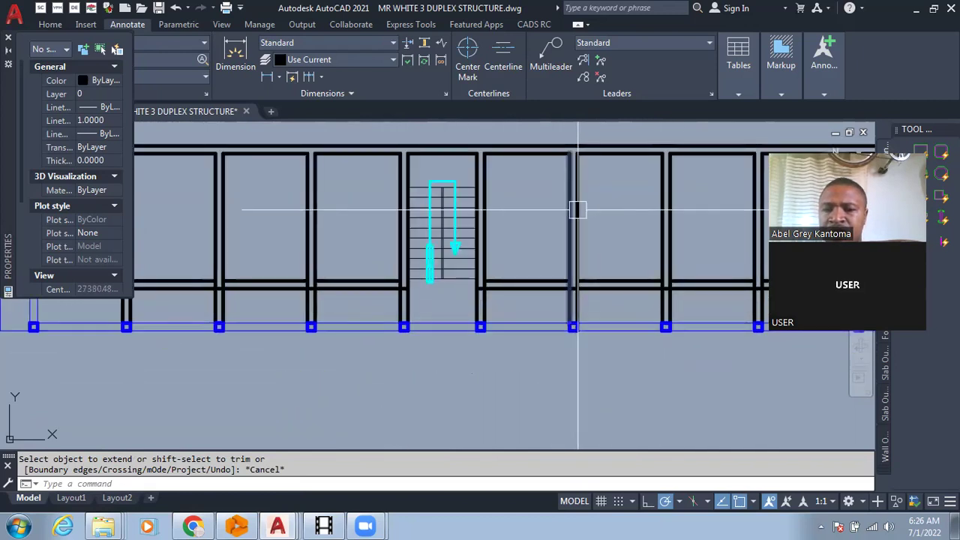
scroll(572, 183, "down", 2)
scroll(572, 248, "up", 4)
scroll(607, 285, "down", 4)
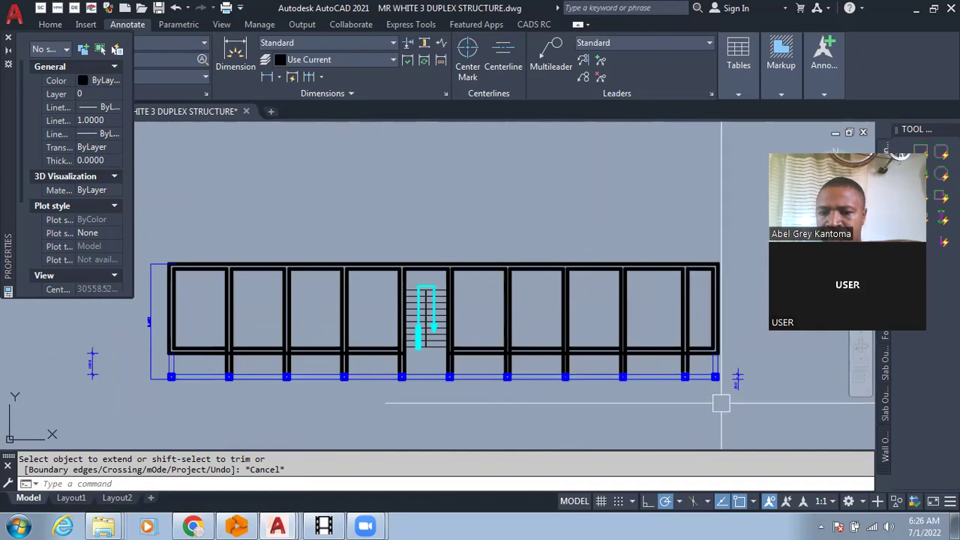
scroll(714, 337, "up", 4)
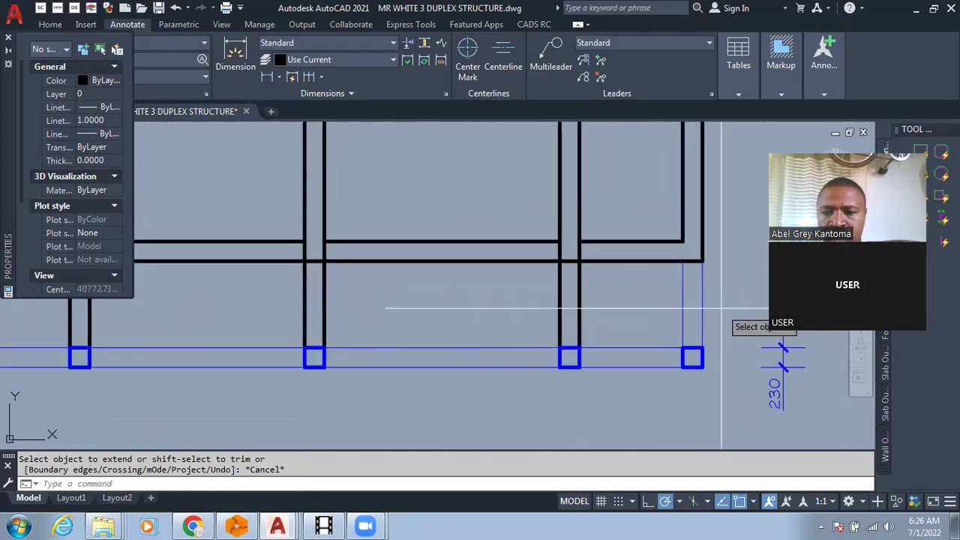
type("e")
key("Return")
left_click(721, 308)
key("Escape")
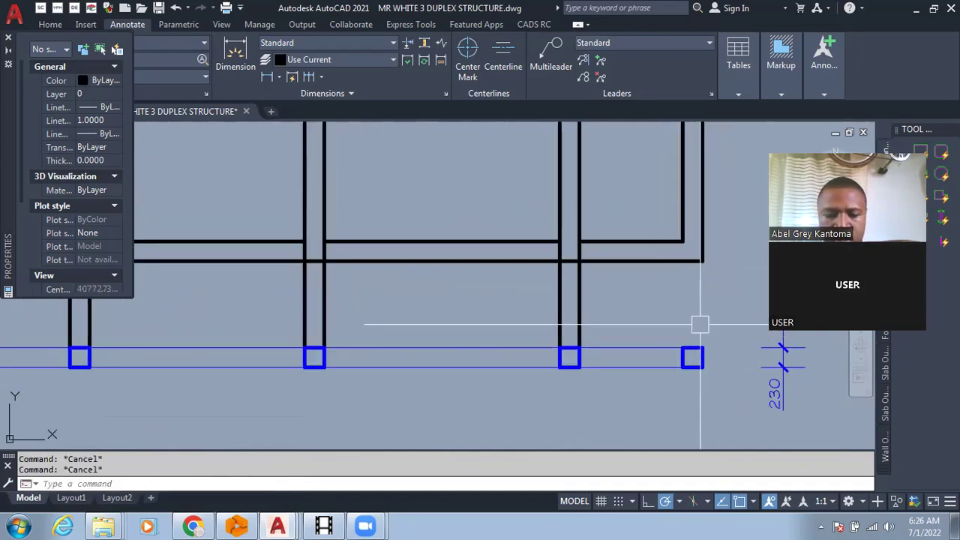
Step: Extend the right end wall's outer and inner lines to the last front column, using that column as the boundary edge
key("Return")
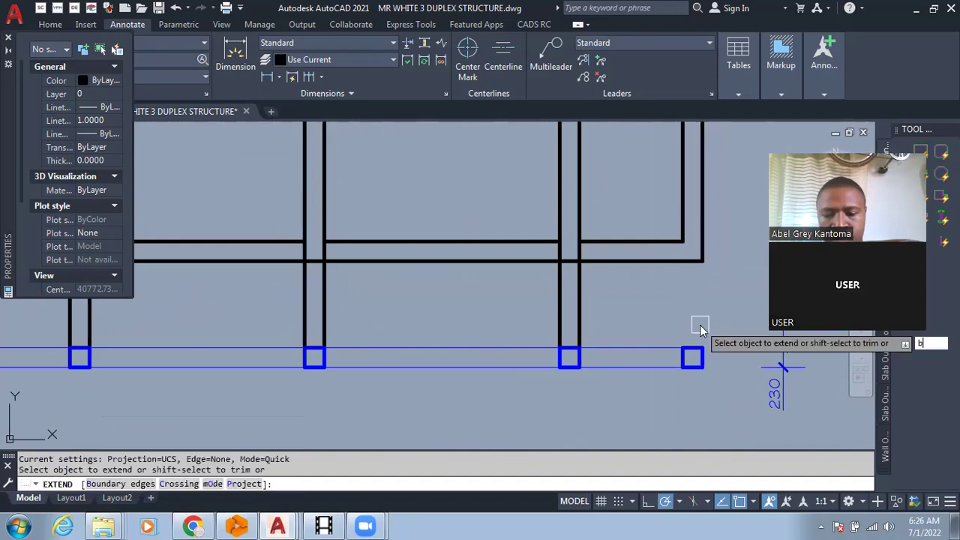
scroll(723, 204, "up", 2)
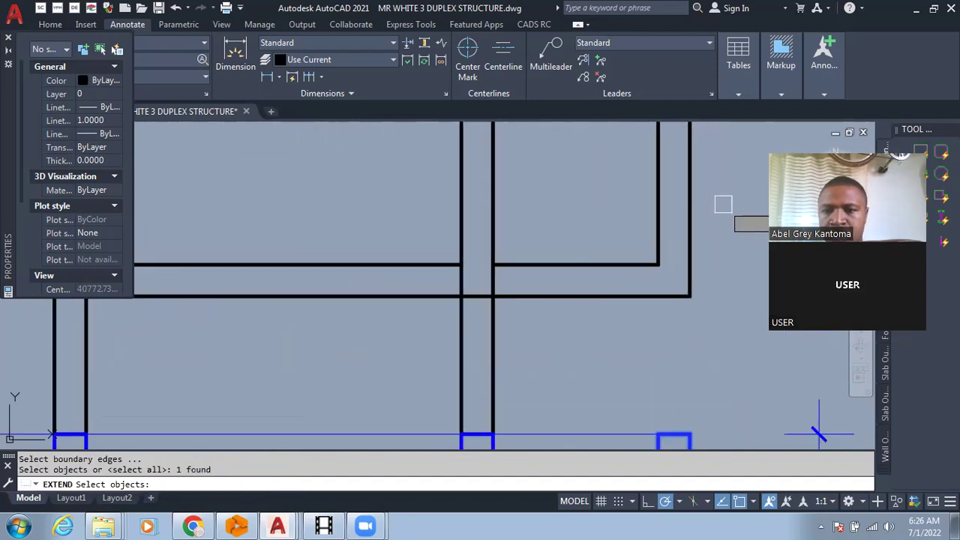
key("Return")
left_click(711, 208)
left_click(673, 219)
left_click(657, 223)
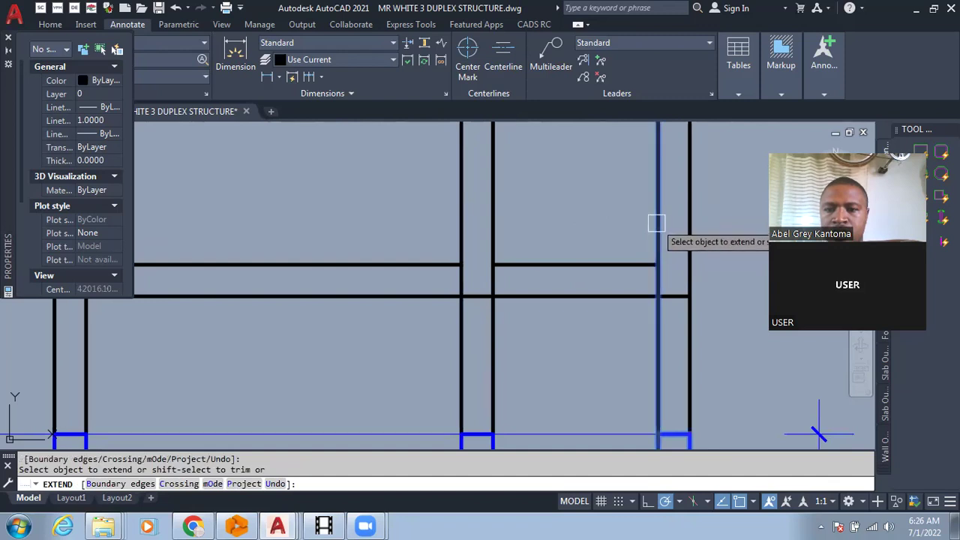
scroll(657, 214, "down", 5)
scroll(691, 262, "down", 2)
scroll(338, 255, "up", 8)
key("Escape")
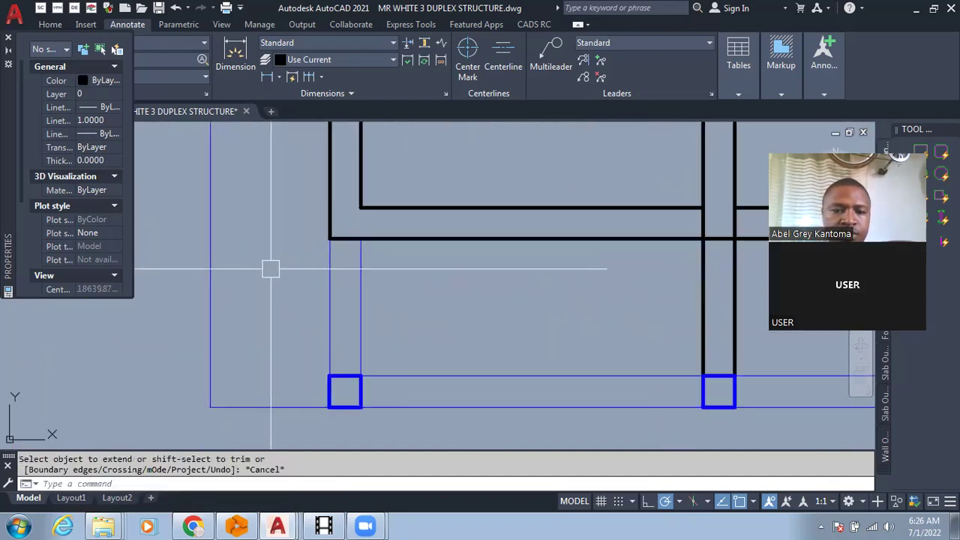
Step: Erase the two thin blue lines between the first shop's outer corner and the first front column
left_click(394, 285)
left_click(289, 320)
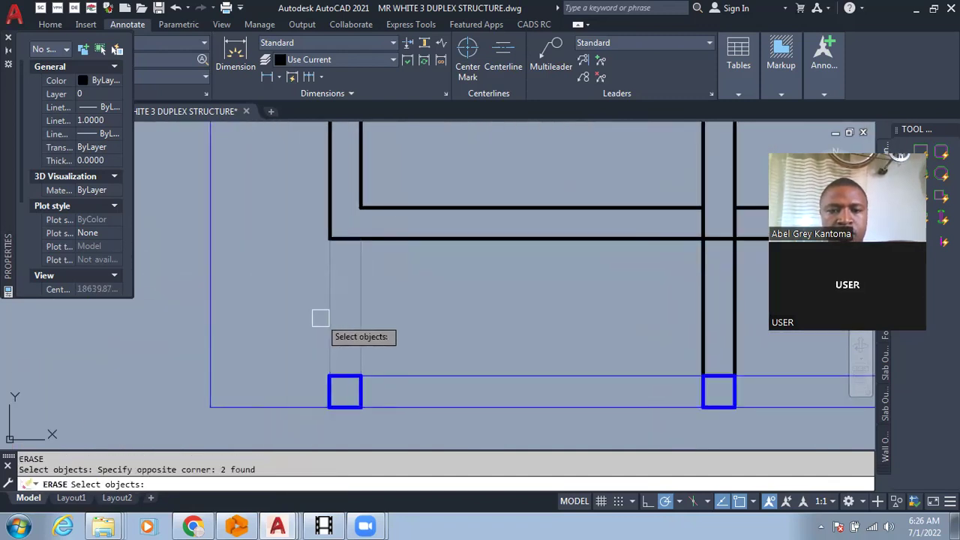
key("Return")
scroll(394, 341, "down", 2)
Step: Extend the first shop's outer and inner end wall lines to the first front column, using that column as the boundary edge
type("ex")
key("Return")
scroll(366, 351, "up", 3)
left_click(355, 377)
scroll(424, 339, "down", 5)
scroll(424, 224, "up", 2)
scroll(424, 226, "up", 2)
right_click(448, 278)
left_click(424, 278)
left_click(386, 298)
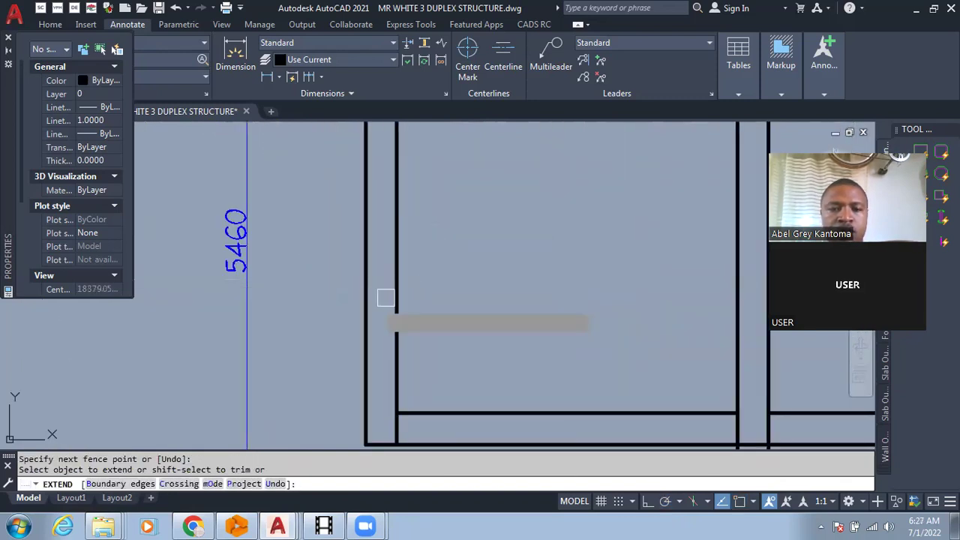
left_click(368, 306)
scroll(405, 255, "down", 3)
scroll(400, 270, "up", 2)
left_click(385, 267)
scroll(389, 257, "down", 2)
scroll(390, 265, "up", 2)
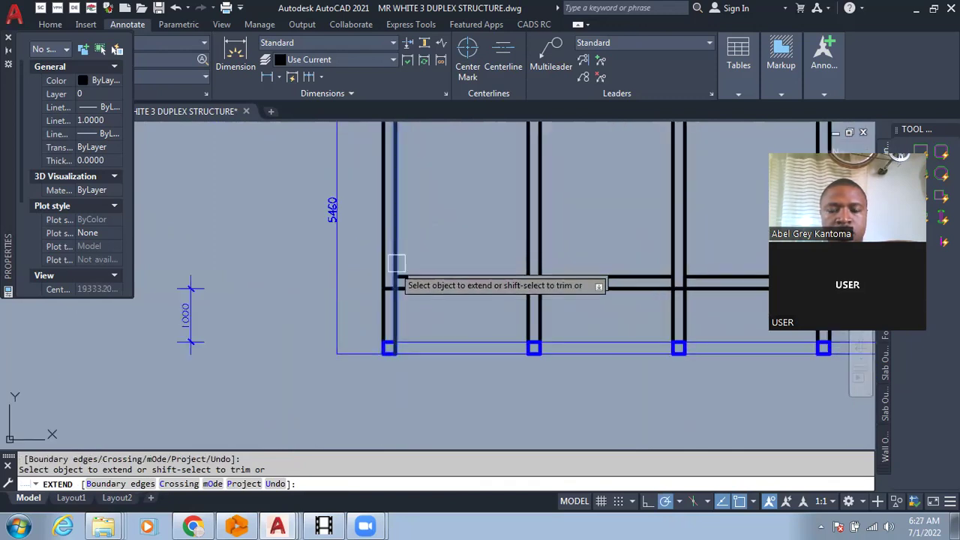
Step: End the Extend command and examine the ground floor plan's shop walls where they run down to the front columns
scroll(368, 330, "down", 6)
scroll(358, 347, "down", 3)
key("Escape")
scroll(441, 322, "up", 3)
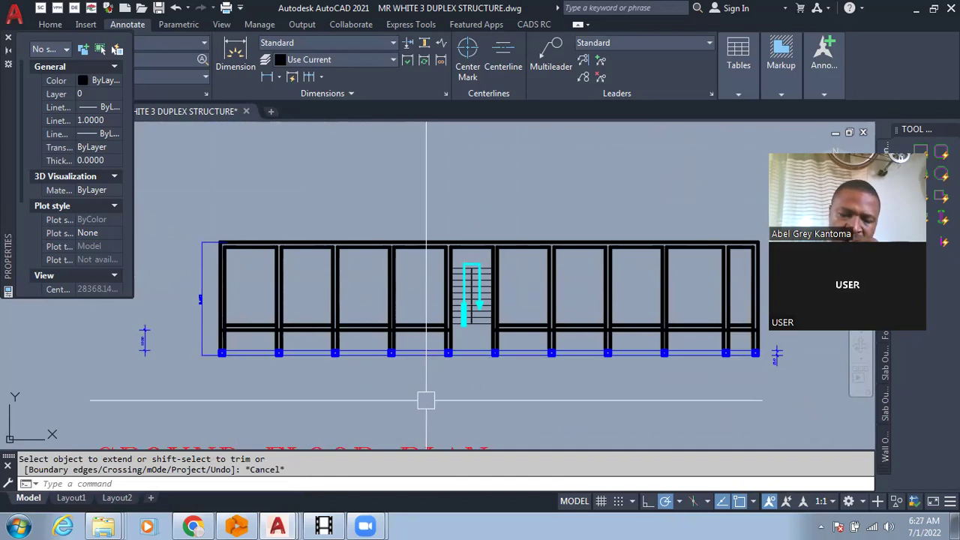
scroll(471, 345, "down", 2)
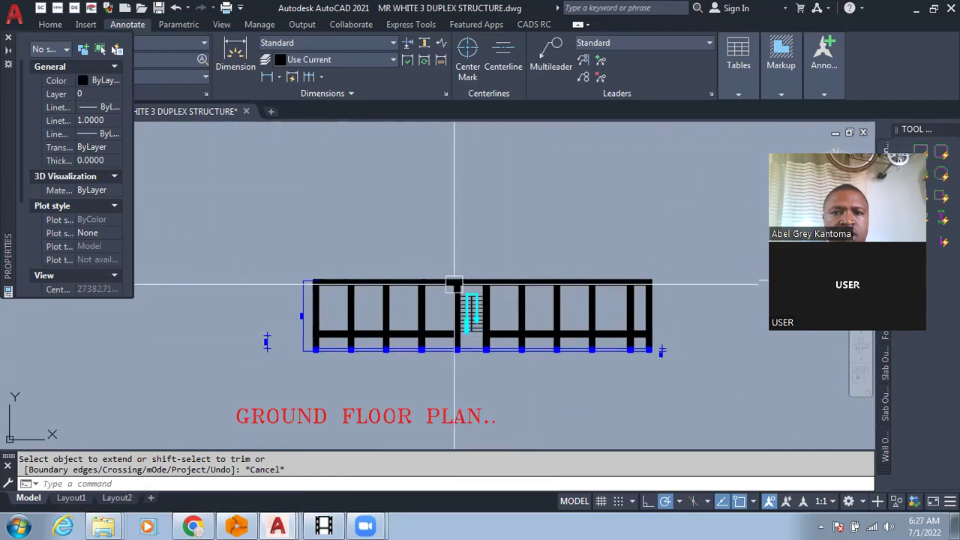
scroll(453, 300, "up", 4)
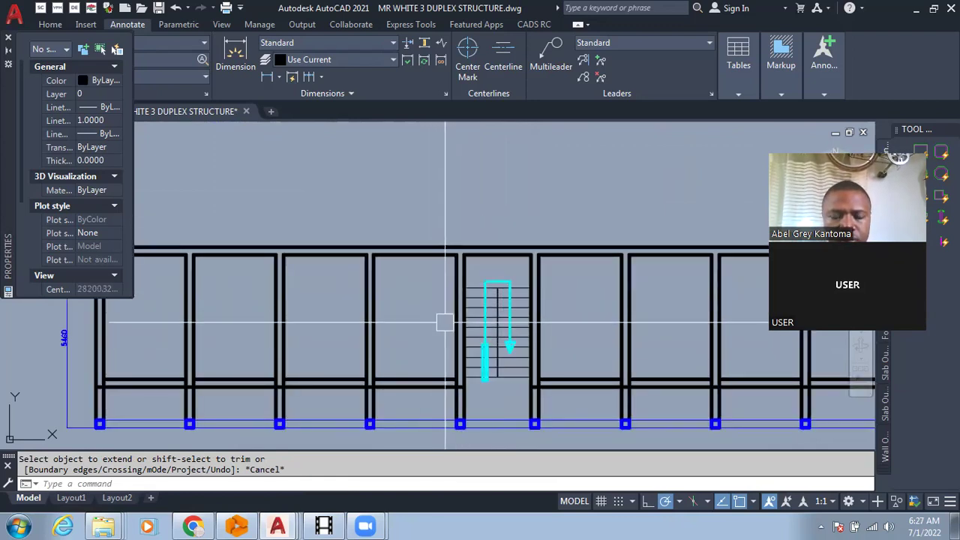
scroll(445, 322, "down", 2)
scroll(382, 336, "up", 4)
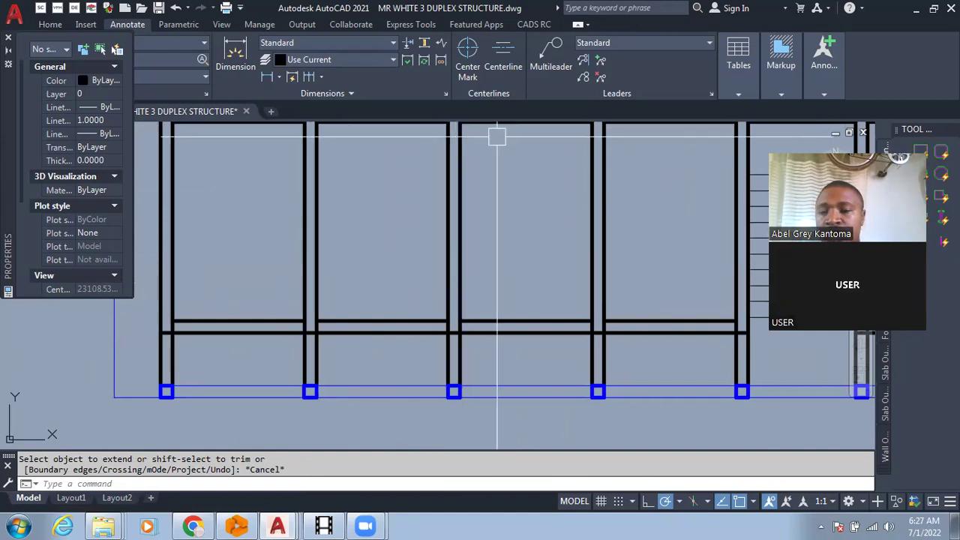
scroll(504, 257, "down", 3)
scroll(518, 220, "up", 3)
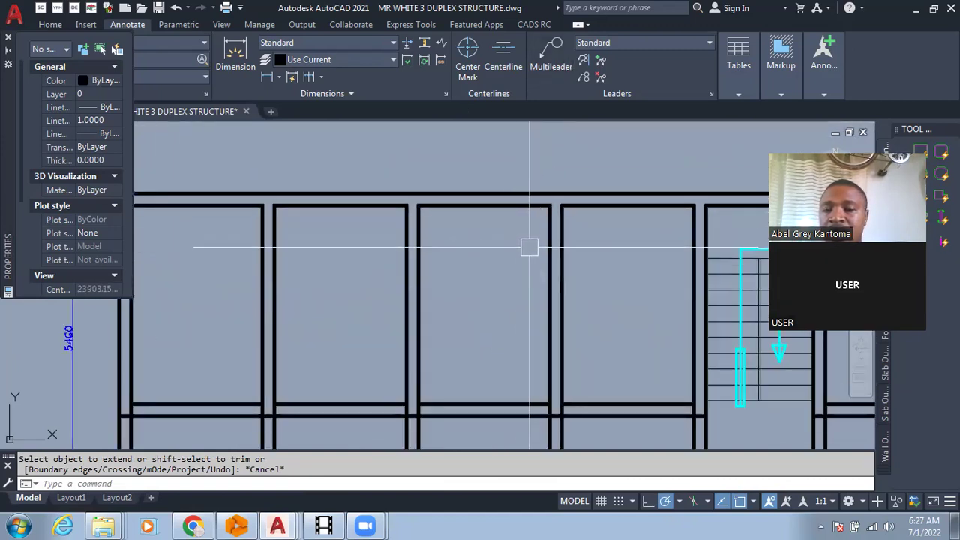
scroll(529, 248, "down", 4)
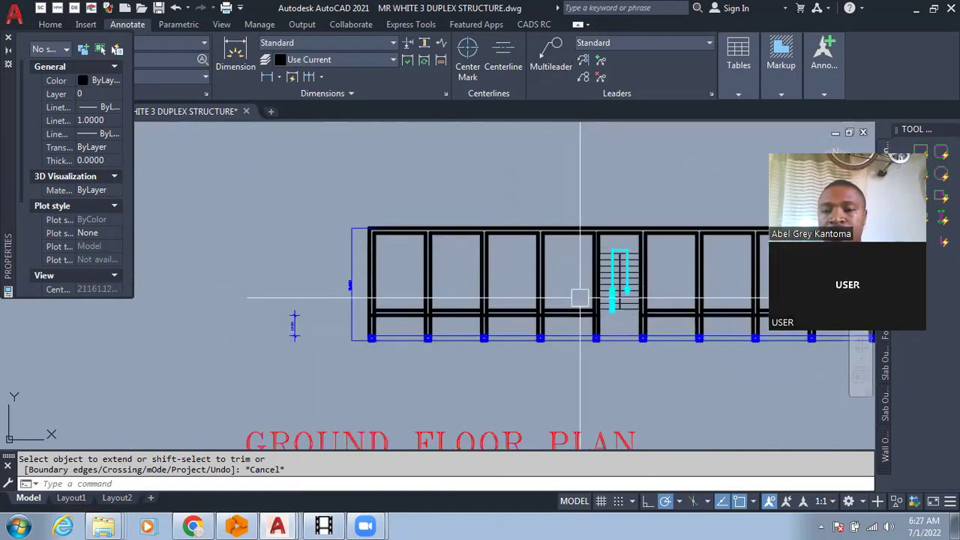
scroll(572, 315, "down", 5)
scroll(545, 356, "up", 8)
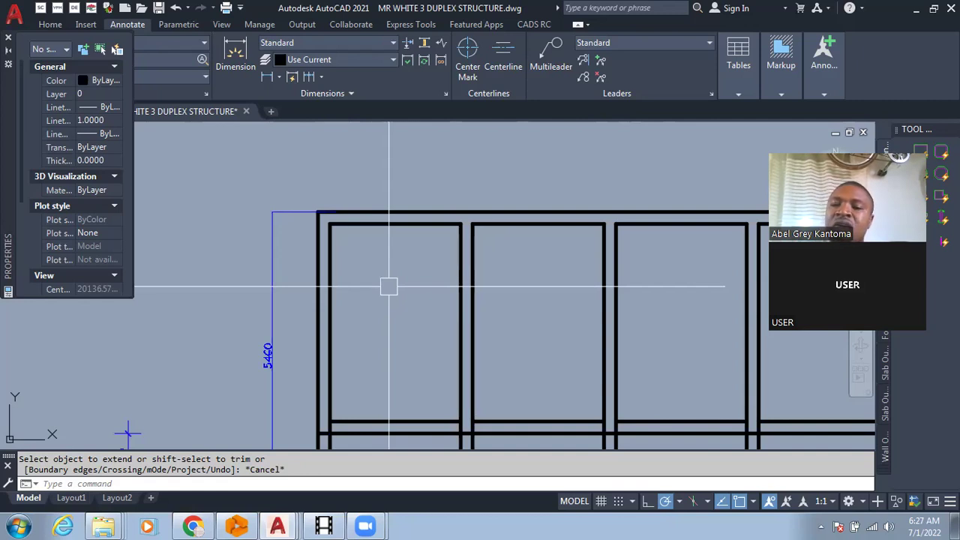
scroll(390, 285, "down", 5)
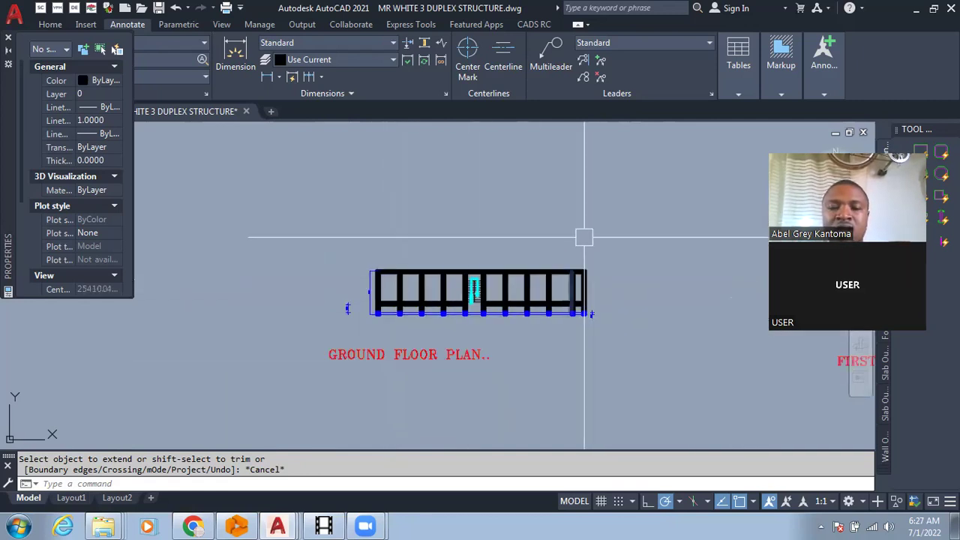
scroll(409, 298, "up", 4)
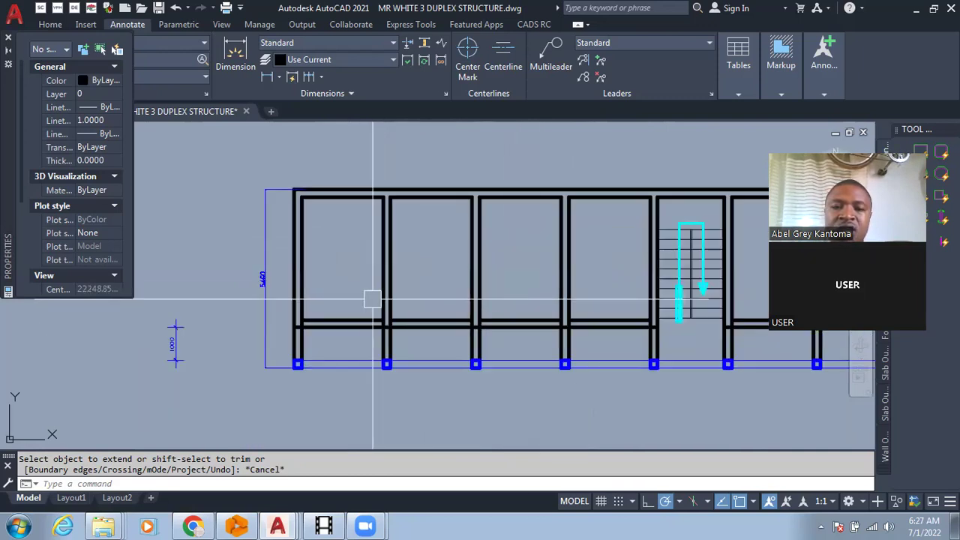
scroll(440, 339, "down", 5)
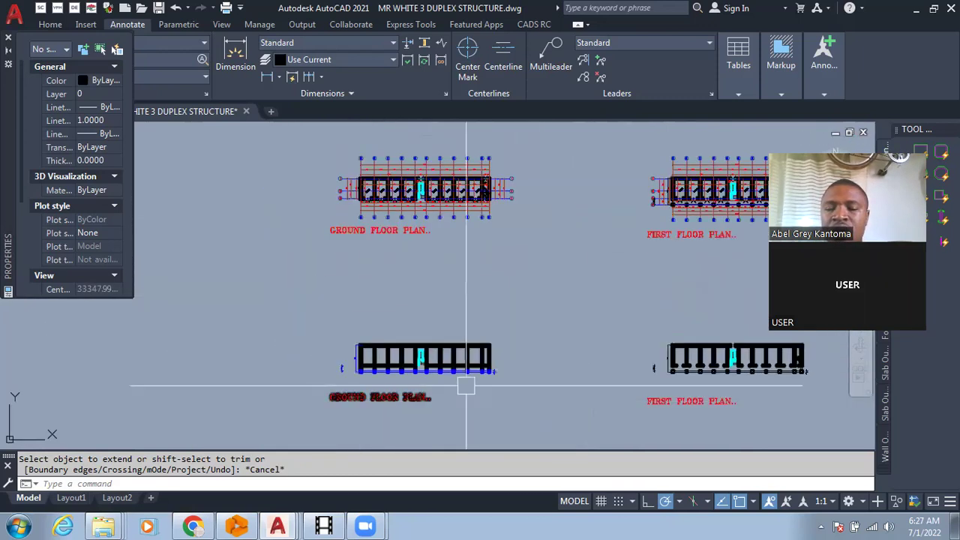
Step: Inspect the ground floor's front column line and wall layout from the first shop past the staircase to the far end wall
scroll(363, 365, "up", 2)
scroll(363, 365, "up", 2)
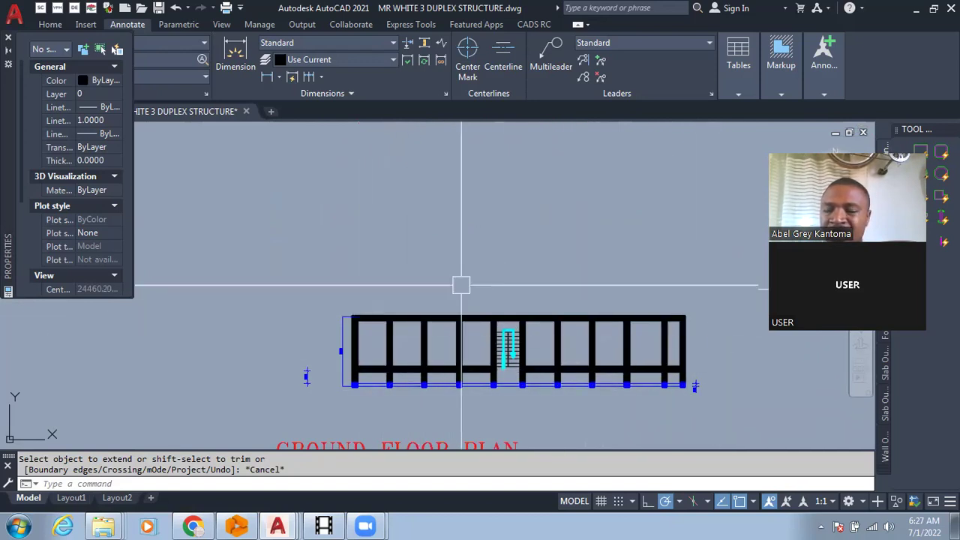
scroll(498, 411, "up", 4)
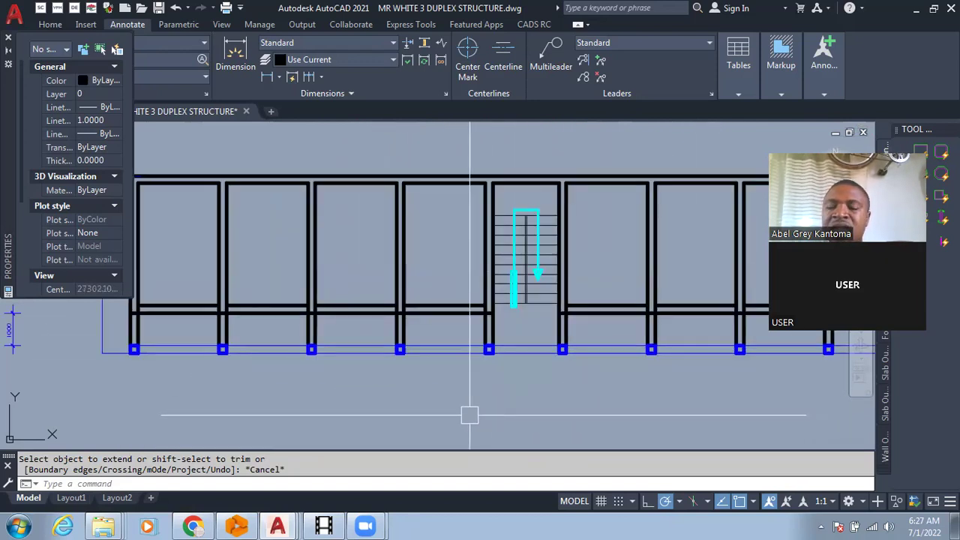
scroll(405, 377, "down", 2)
scroll(477, 411, "down", 2)
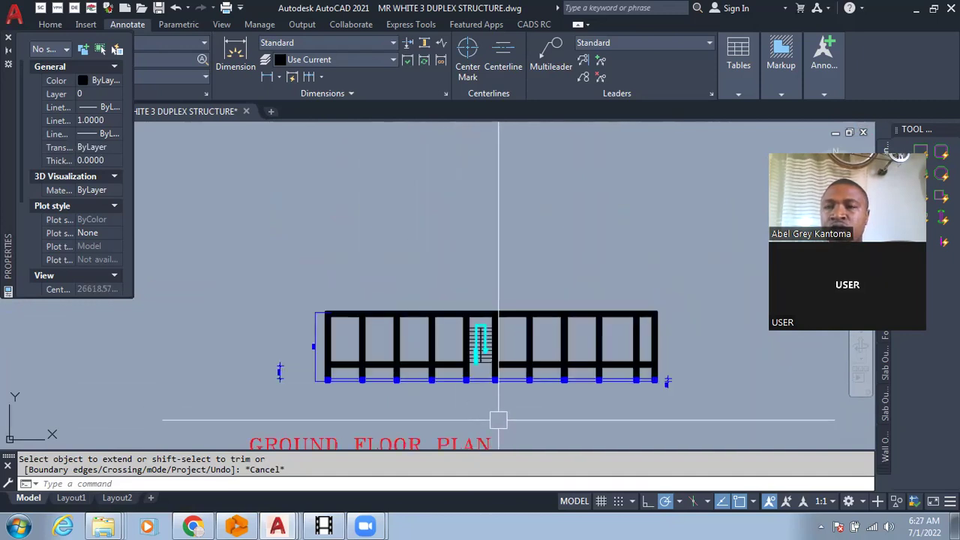
scroll(375, 397, "up", 2)
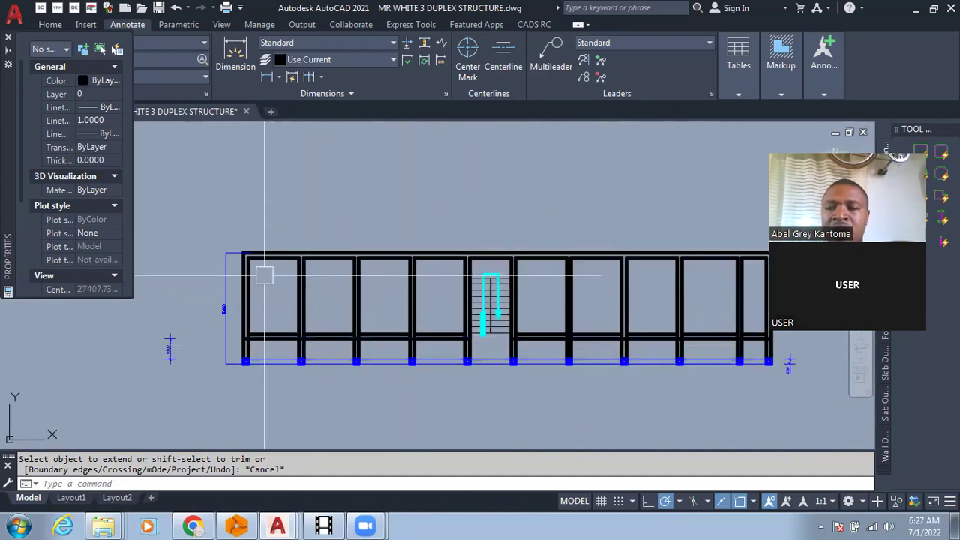
scroll(501, 315, "down", 3)
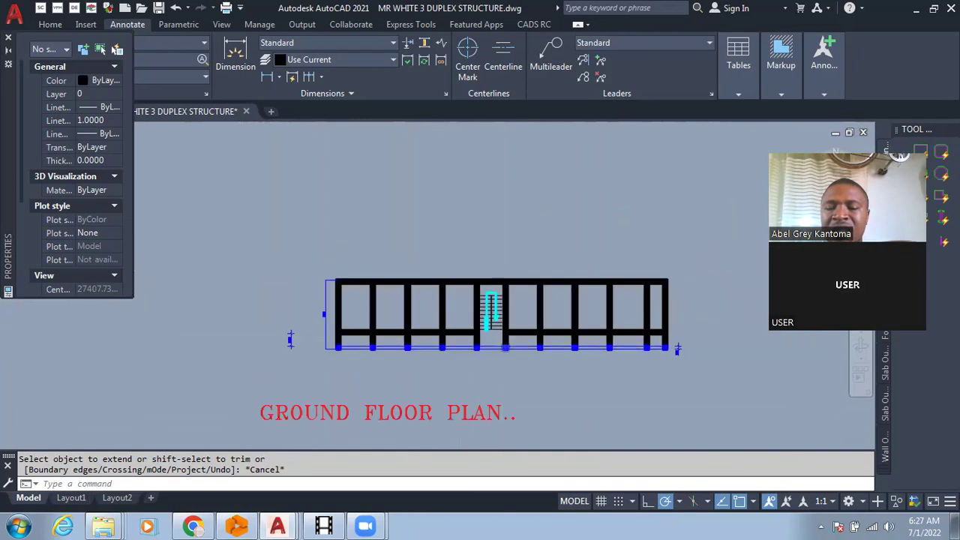
scroll(547, 330, "up", 2)
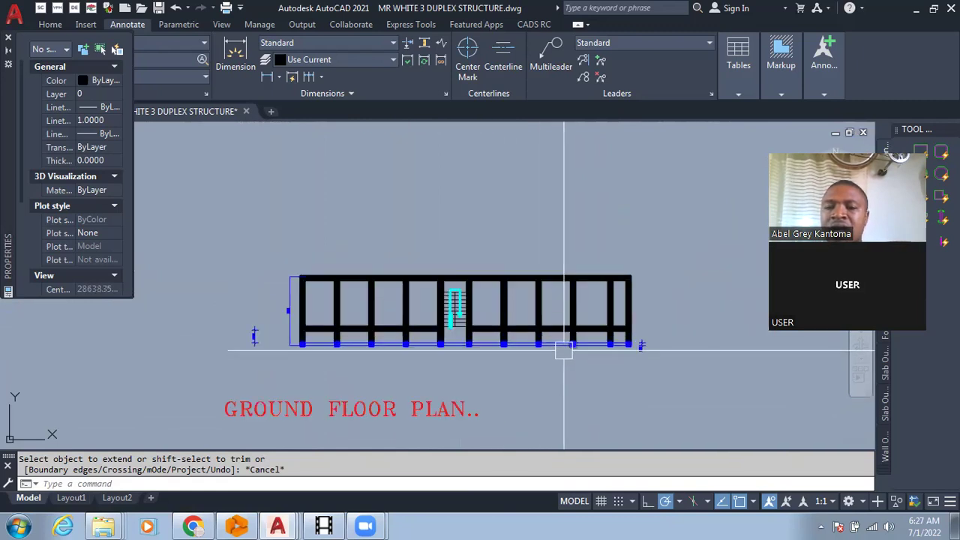
scroll(632, 324, "up", 2)
scroll(632, 324, "up", 2)
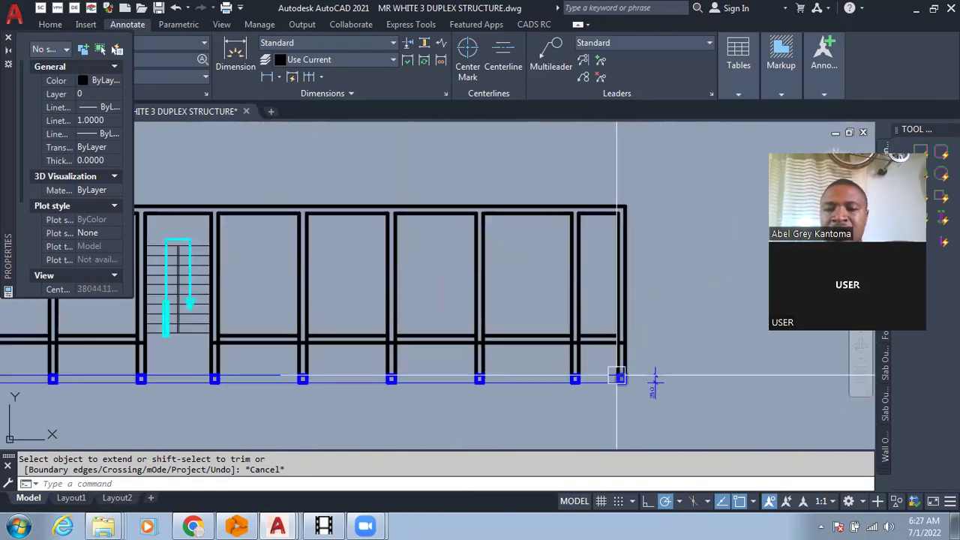
scroll(618, 328, "down", 2)
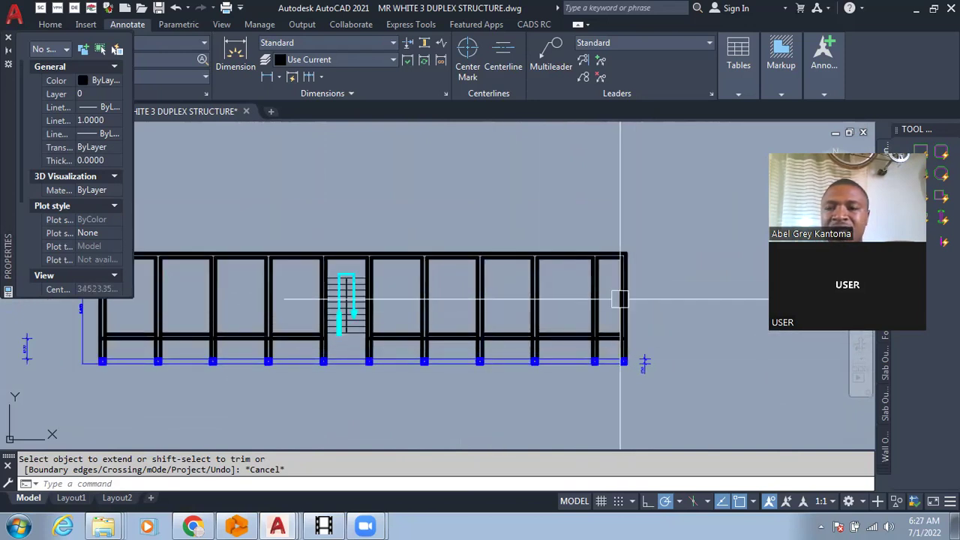
scroll(600, 333, "up", 3)
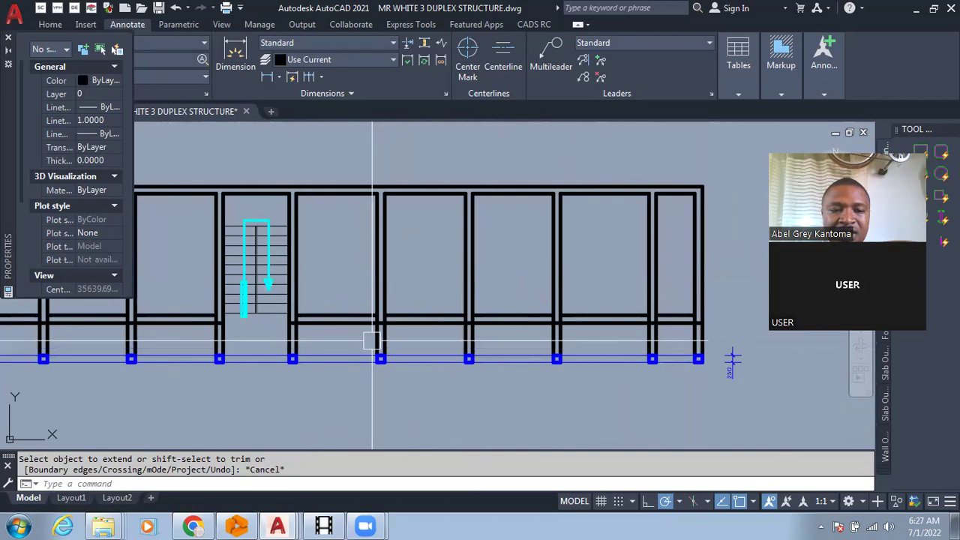
scroll(375, 343, "down", 2)
scroll(97, 359, "up", 2)
scroll(97, 359, "up", 2)
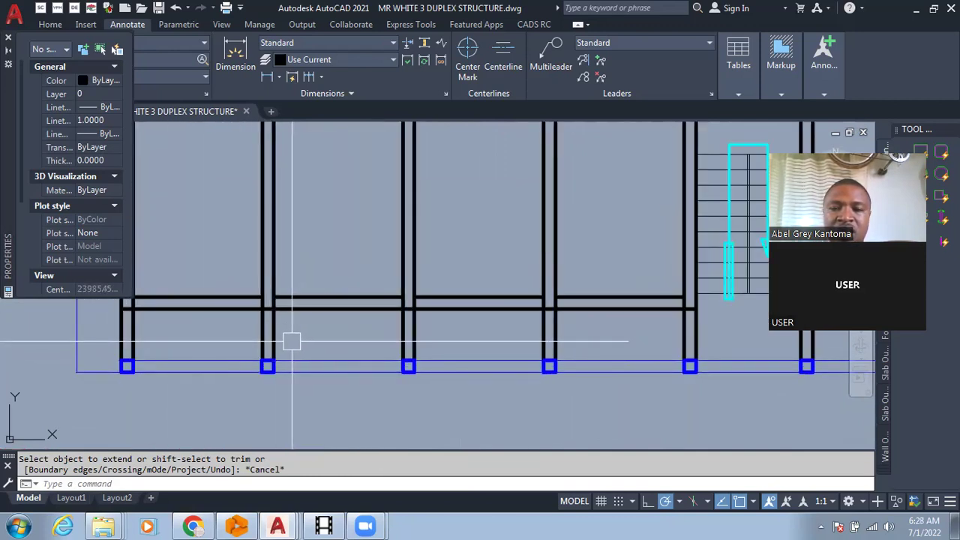
scroll(291, 342, "down", 3)
scroll(218, 369, "up", 4)
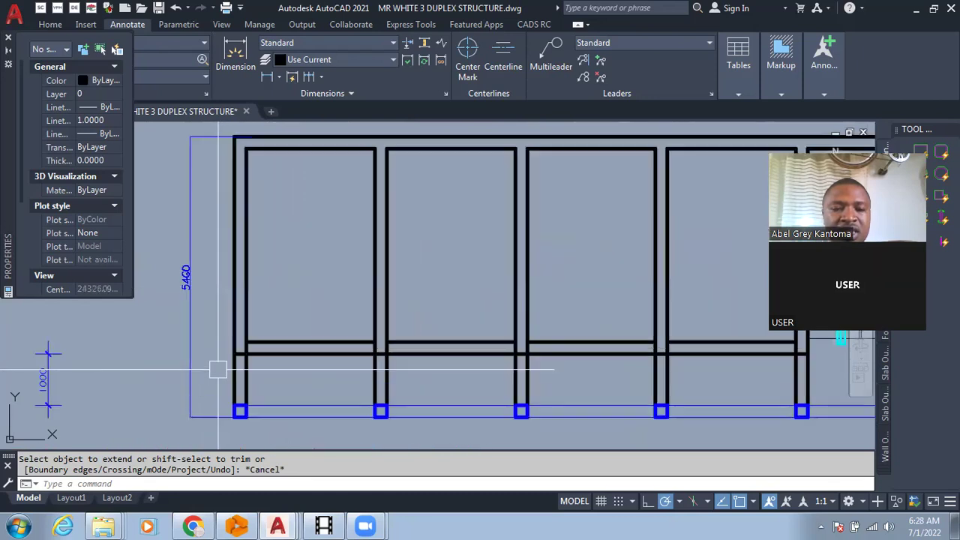
scroll(218, 369, "up", 2)
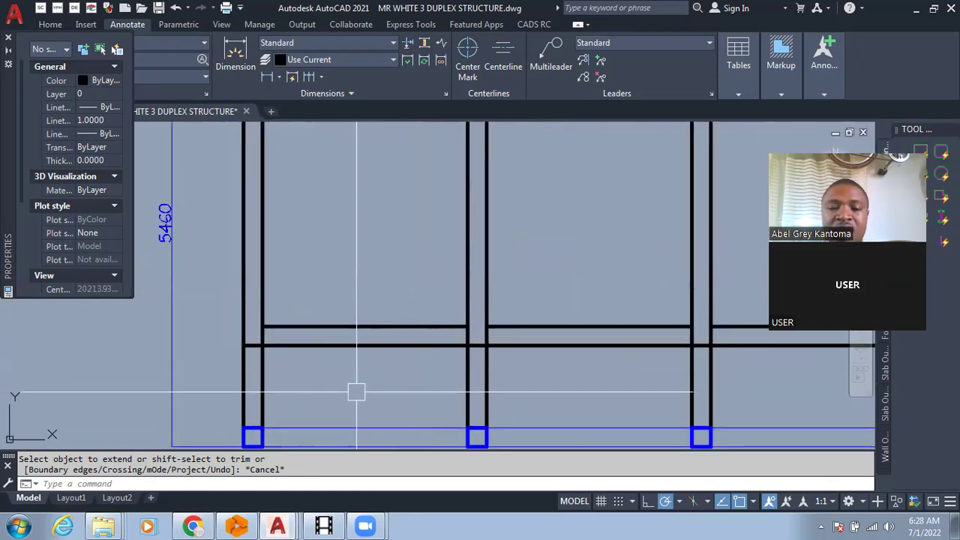
scroll(357, 391, "down", 3)
scroll(345, 394, "up", 4)
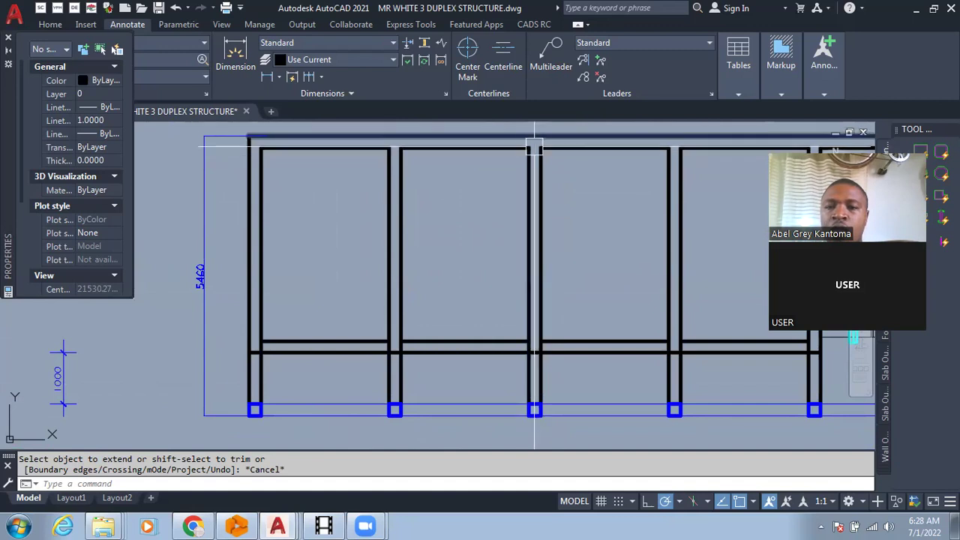
scroll(481, 281, "down", 3)
scroll(615, 285, "up", 2)
scroll(416, 337, "down", 4)
scroll(677, 333, "up", 5)
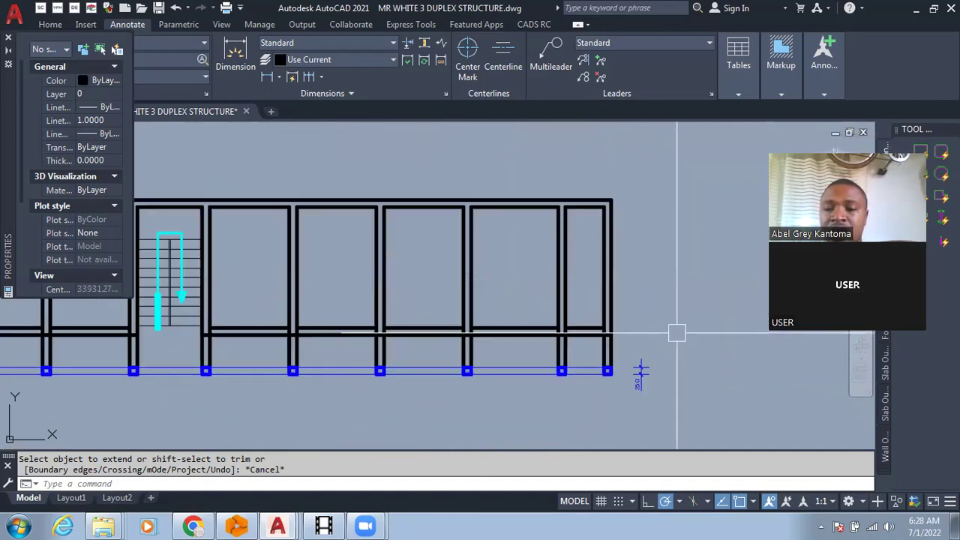